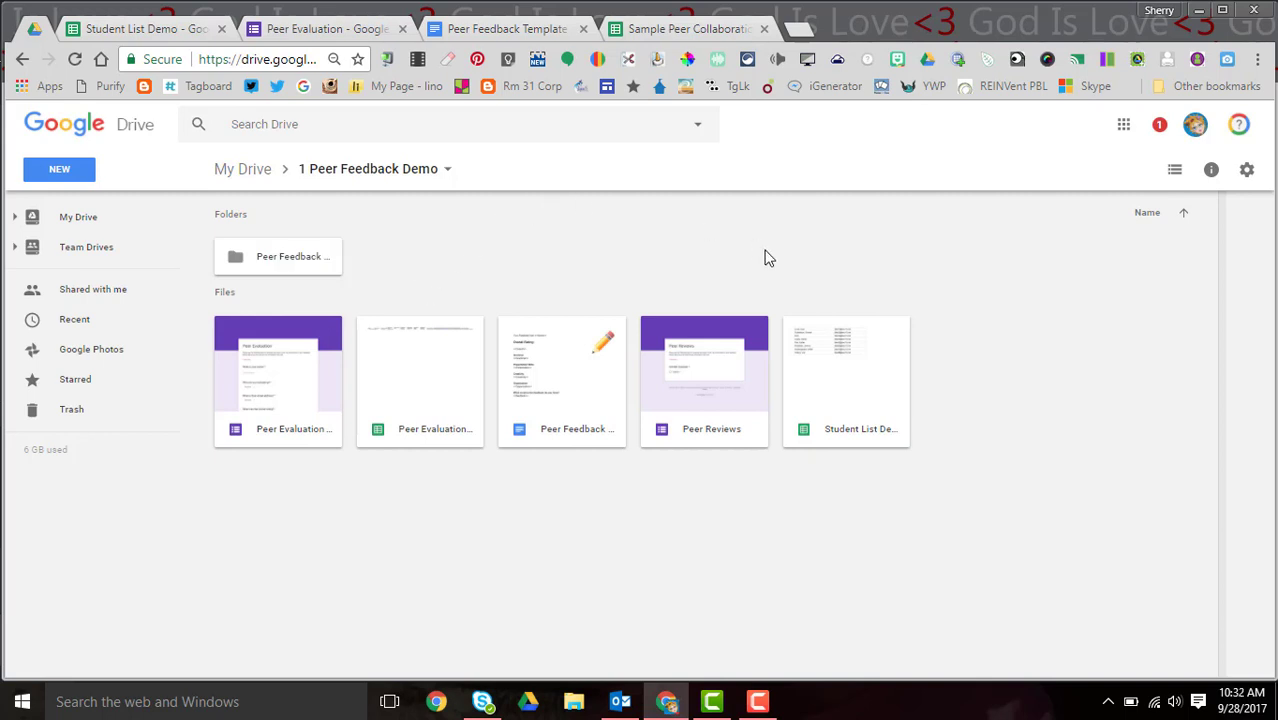
- Open the Student List Demo sheet to review its eight student names and e-mails, then return to Drive
click(875, 387)
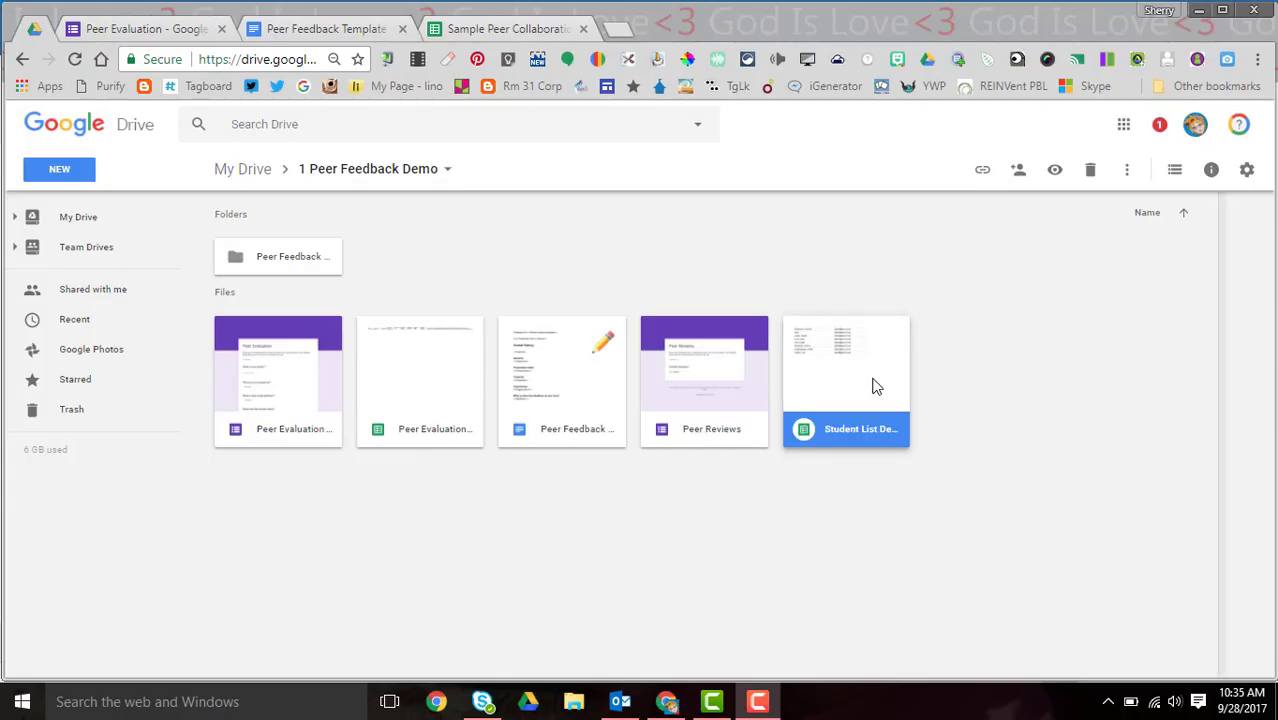
double_click(875, 387)
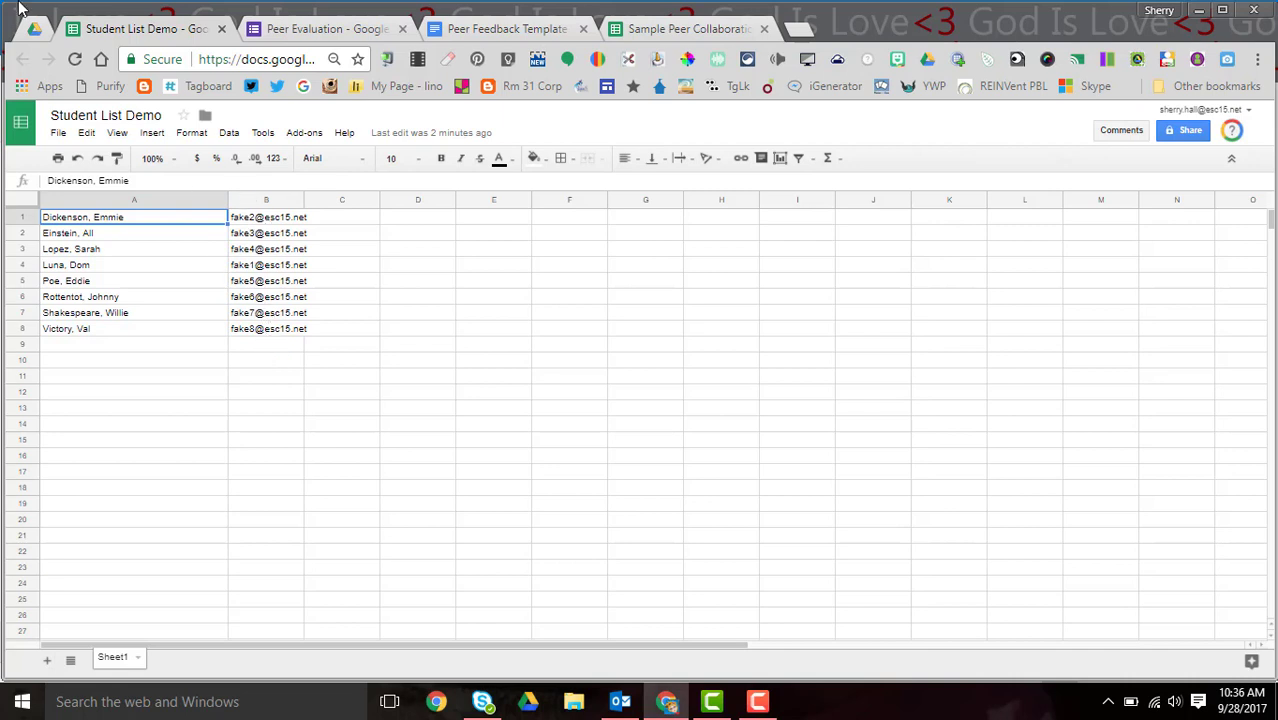
click(33, 33)
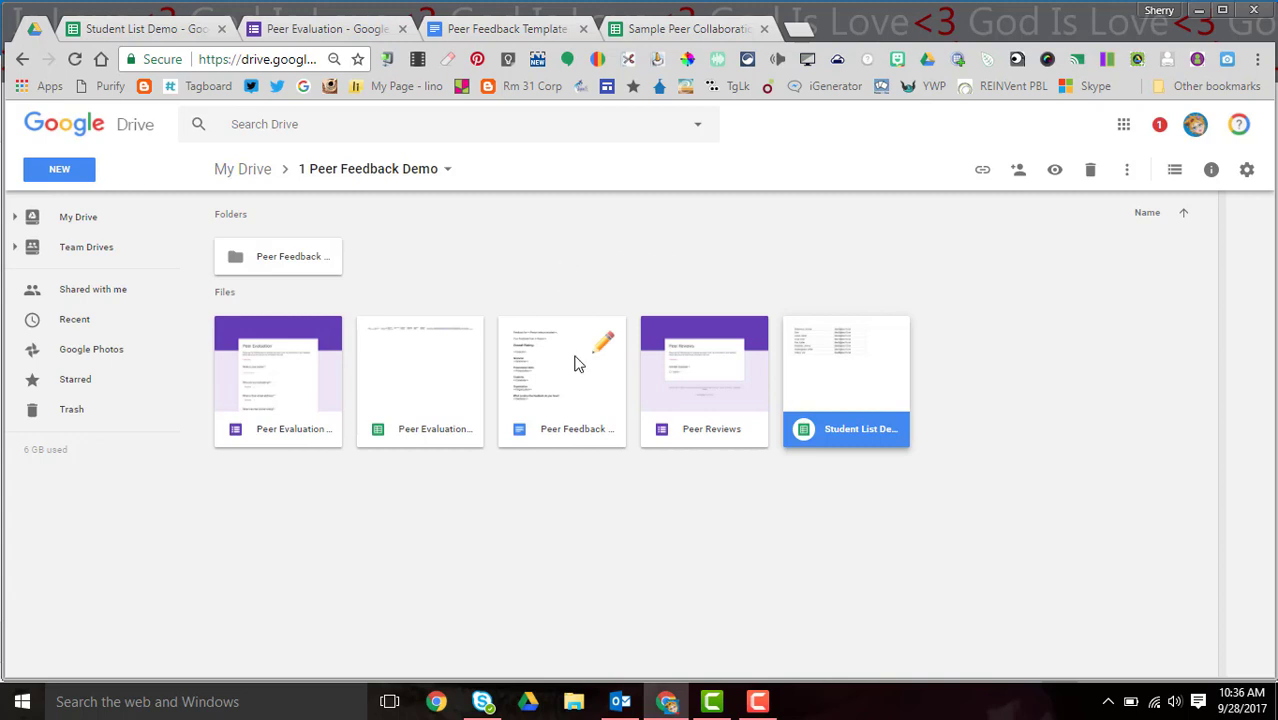
- Review the Peer Feedback Template's <<Person being evaluated>>, <<Overall>> and <<feedback>> tags, then return to Drive
double_click(575, 363)
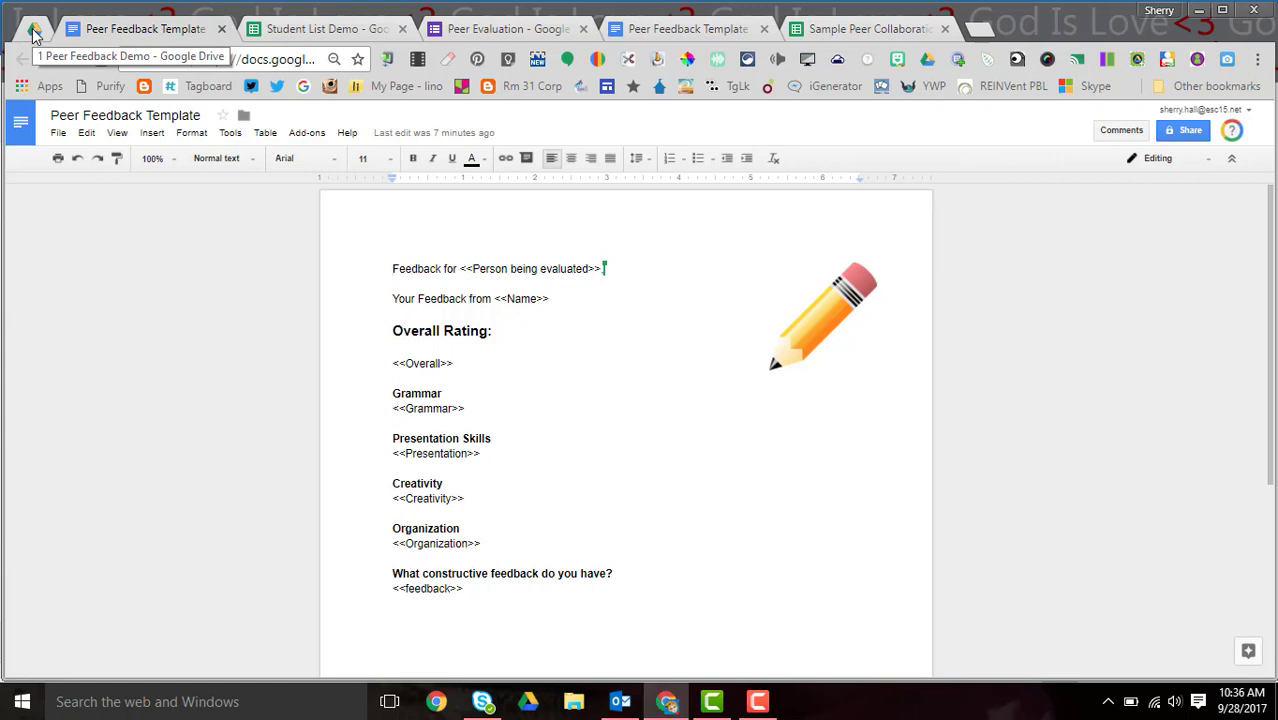
click(34, 32)
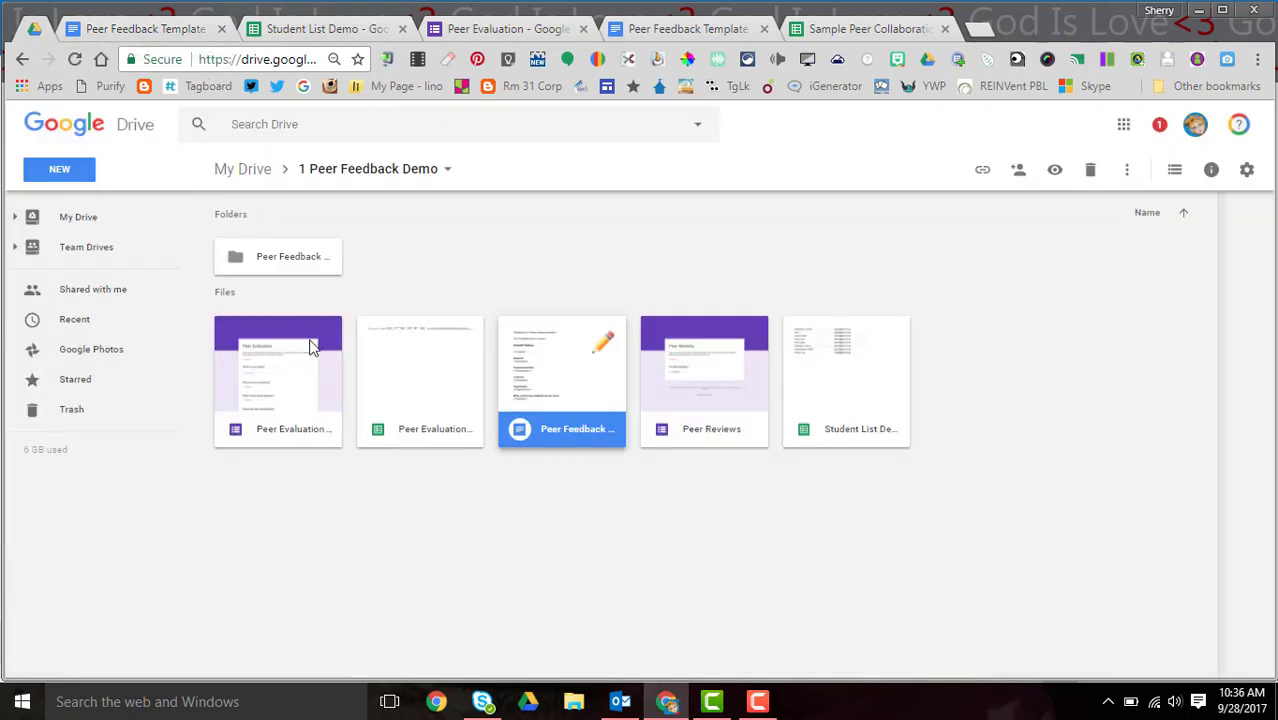
- Open the Peer Evaluation form and scroll through its name, evaluatee, email and rating questions
double_click(310, 402)
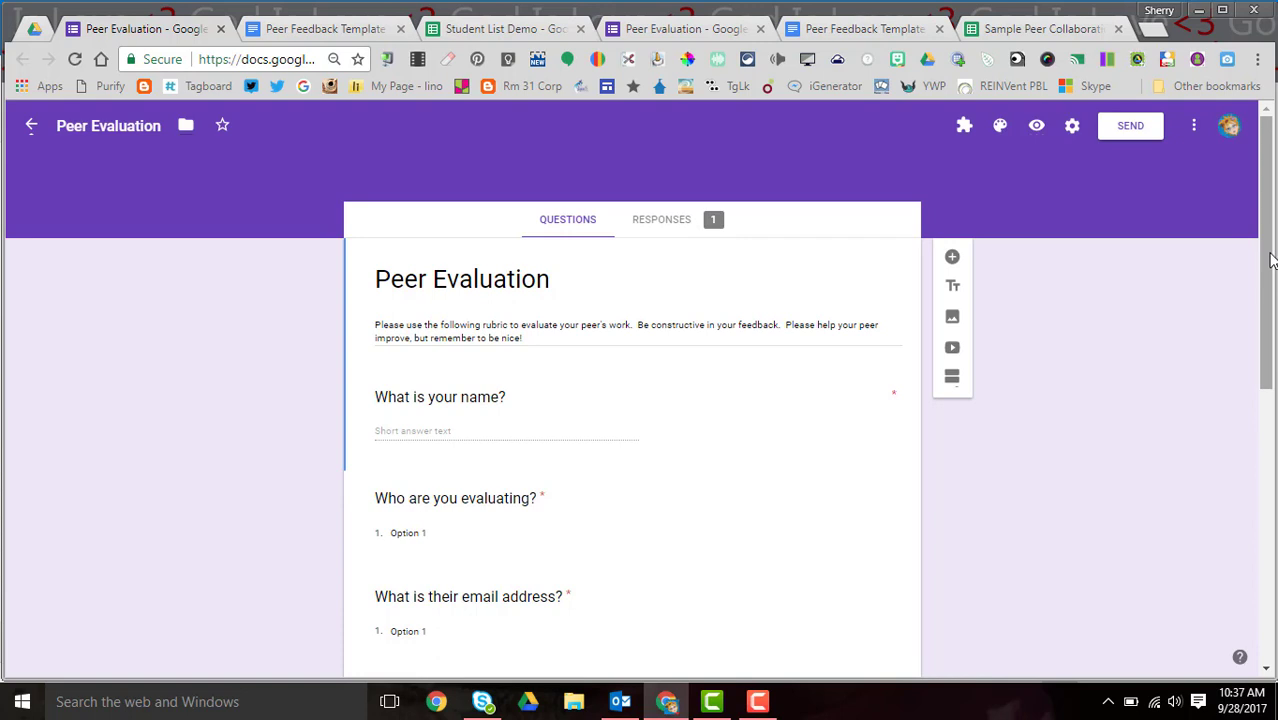
drag(1270, 250, 1270, 262)
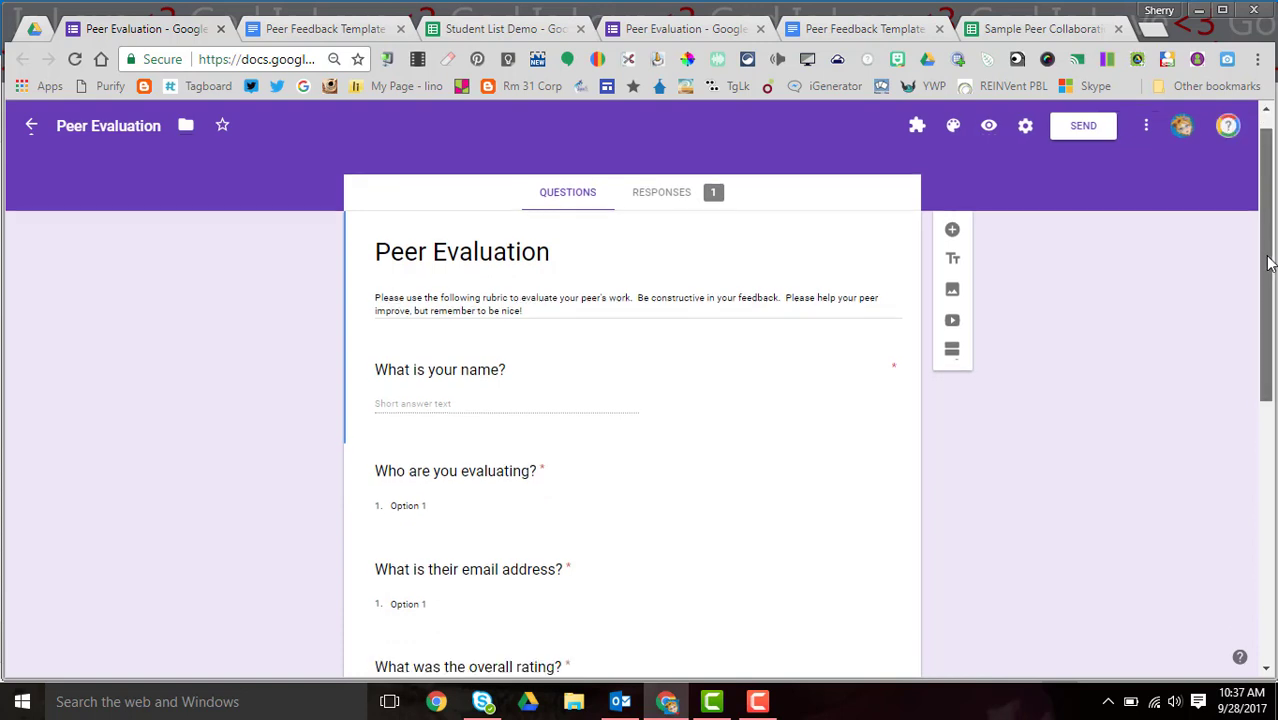
drag(1270, 262, 1270, 250)
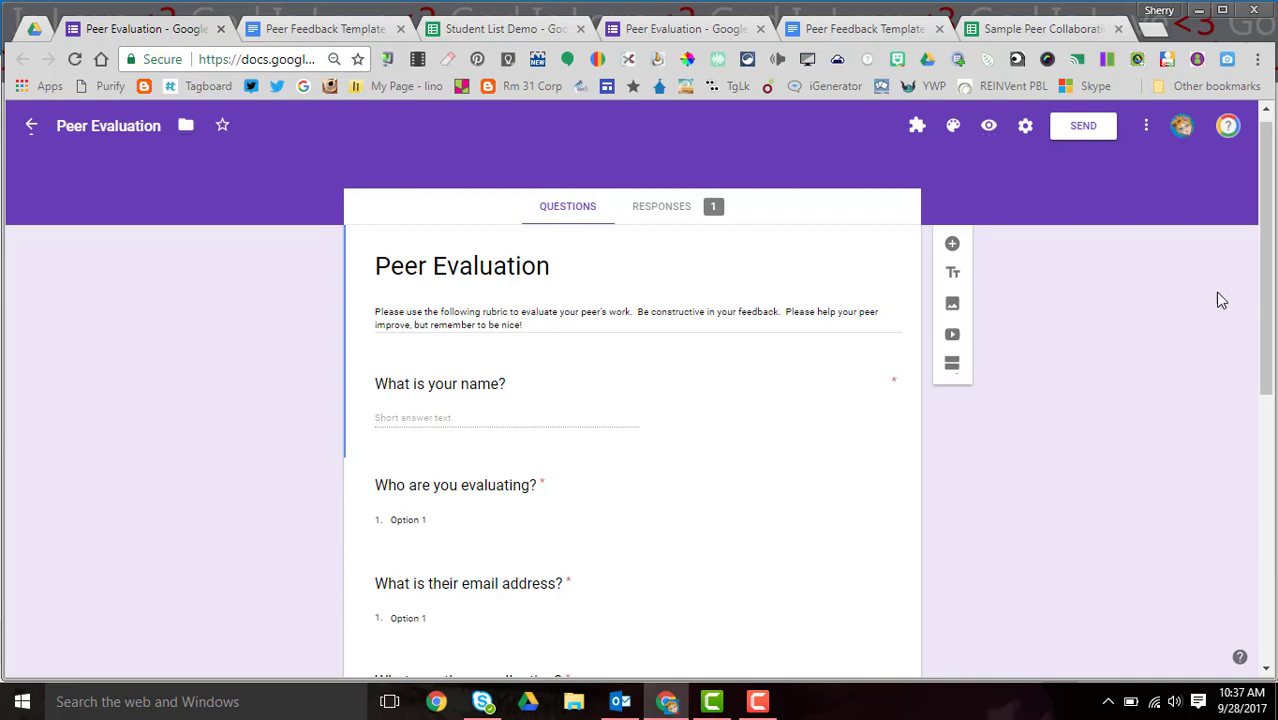
drag(1268, 313, 1241, 386)
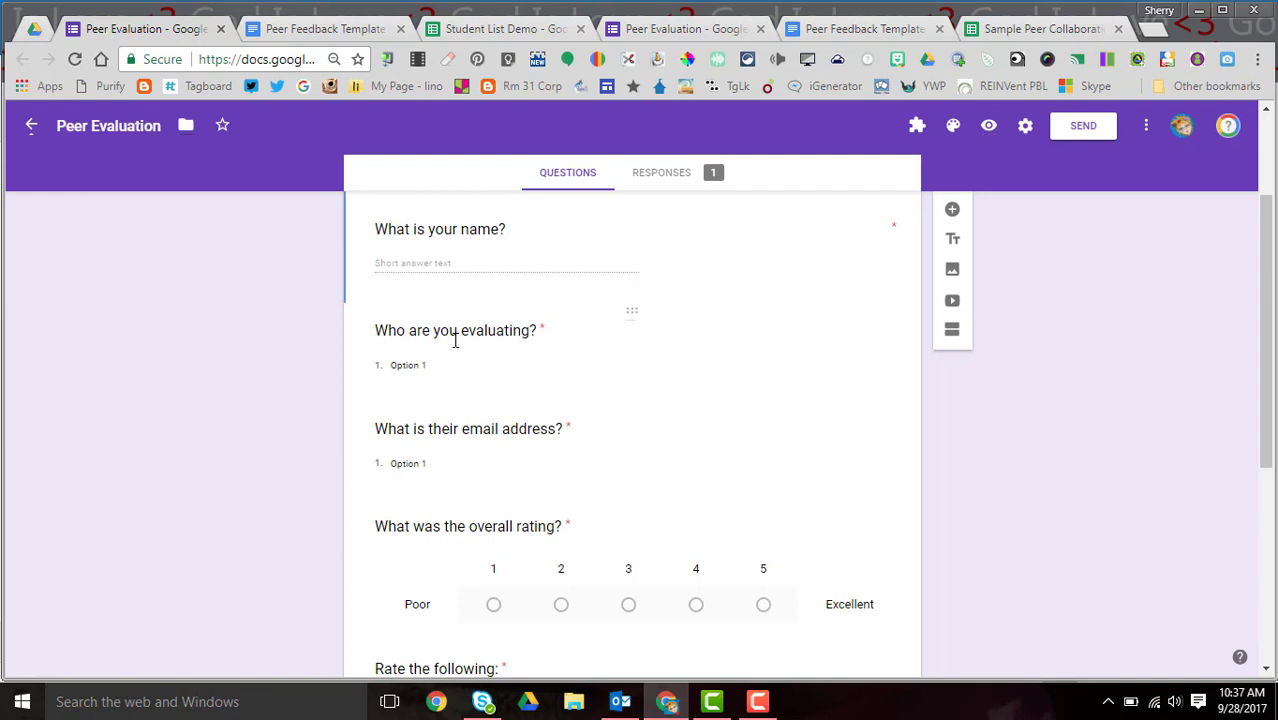
- Keep 'Who are you evaluating?' as a Dropdown and copy the student names in A1:A8
click(455, 340)
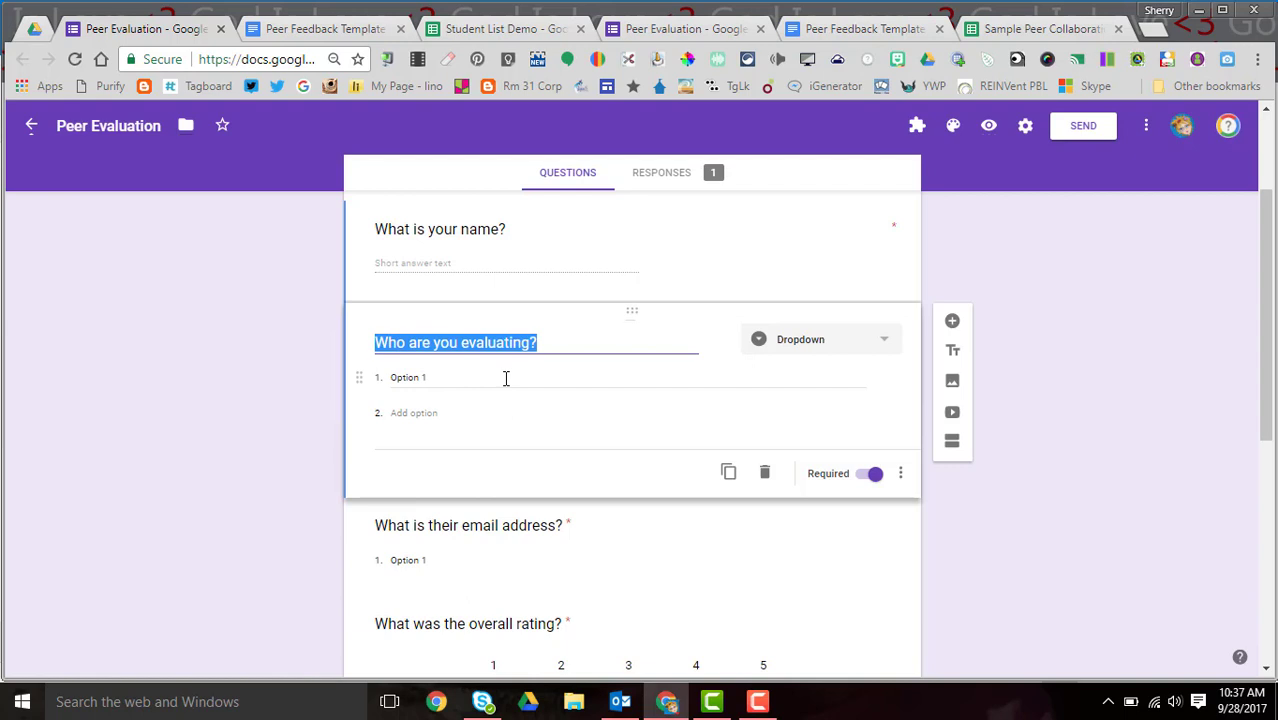
click(877, 345)
click(877, 345)
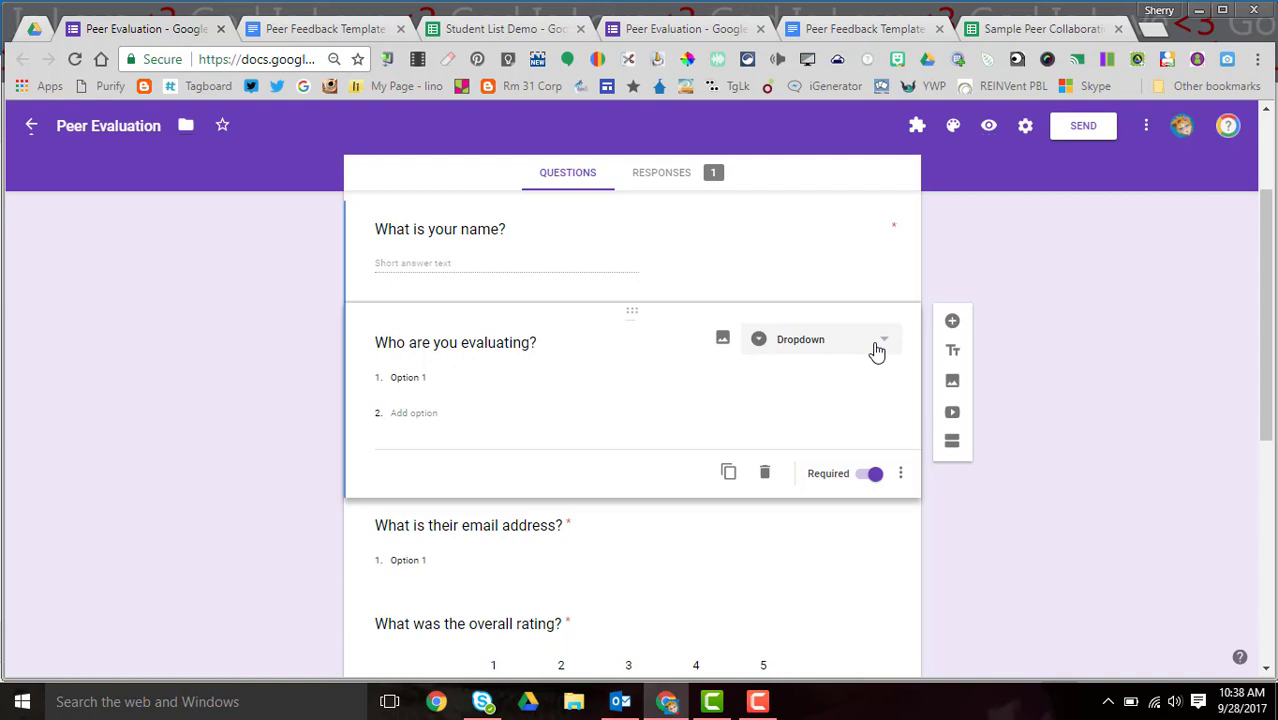
click(505, 28)
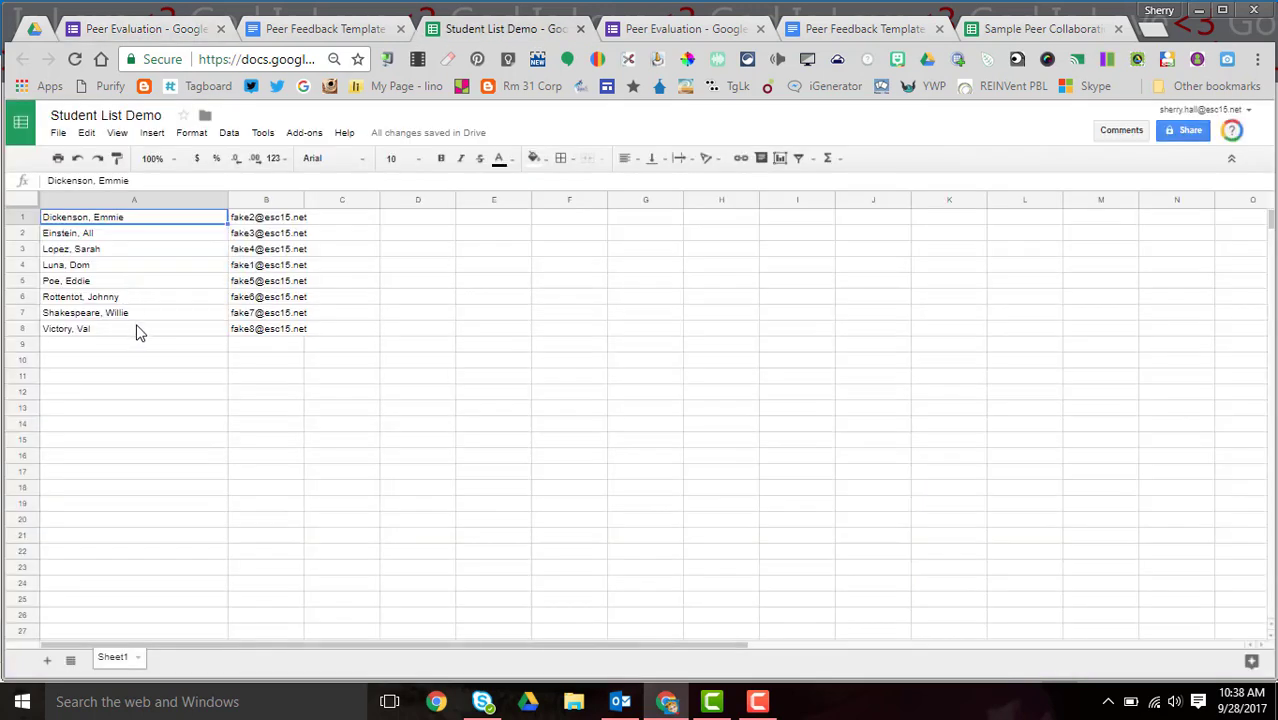
shift+click(138, 332)
key(ctrl+c)
right_click(138, 332)
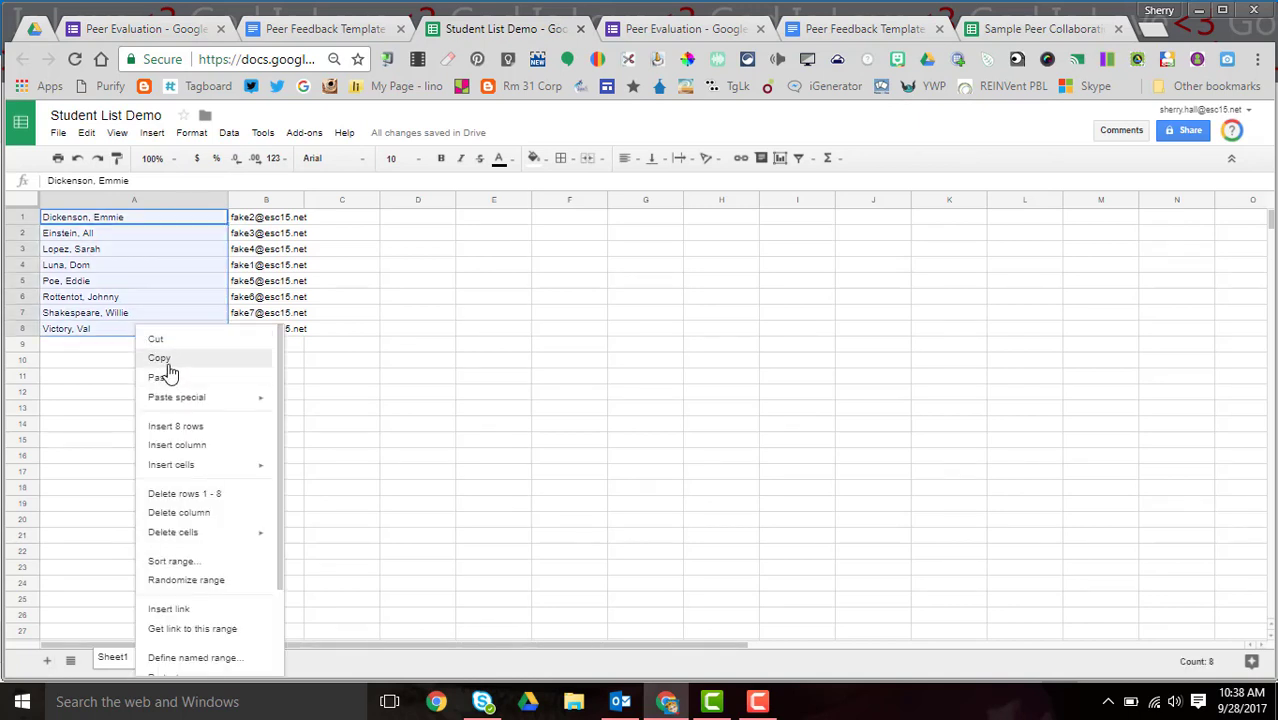
click(160, 358)
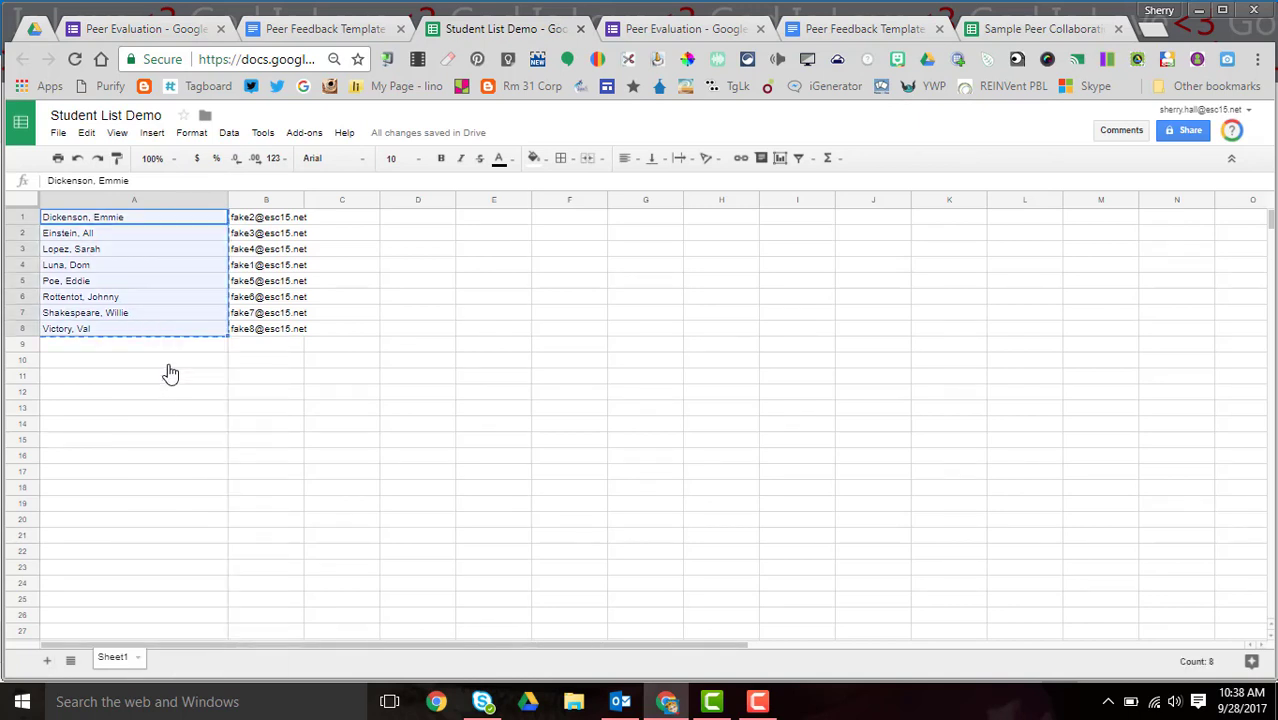
- Paste the eight student names as the question's dropdown options, keeping type Dropdown
click(110, 30)
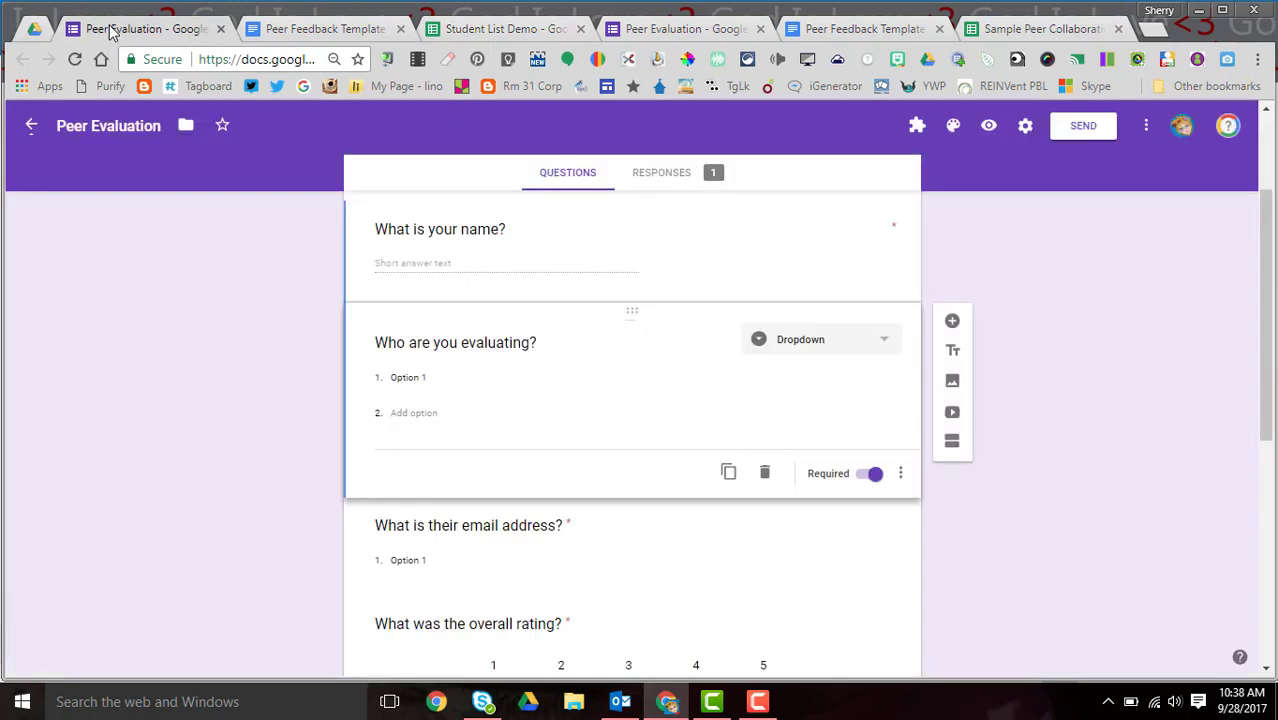
click(403, 377)
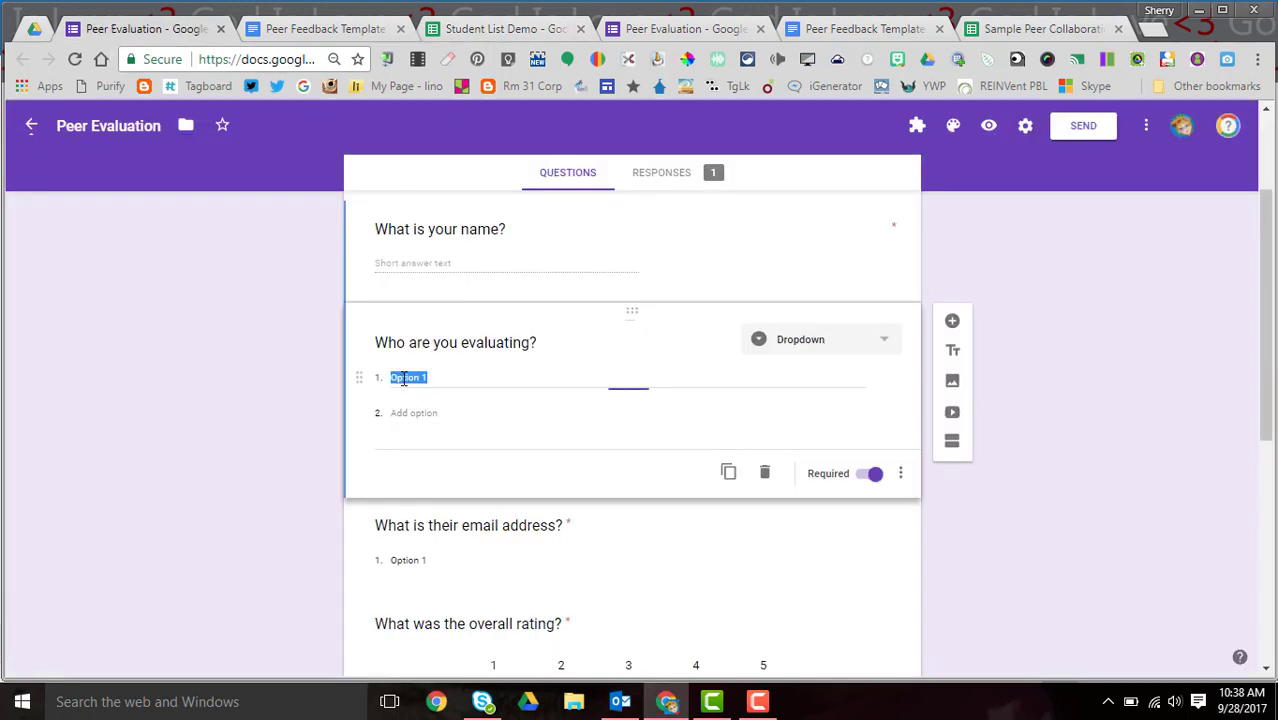
key(ctrl+v)
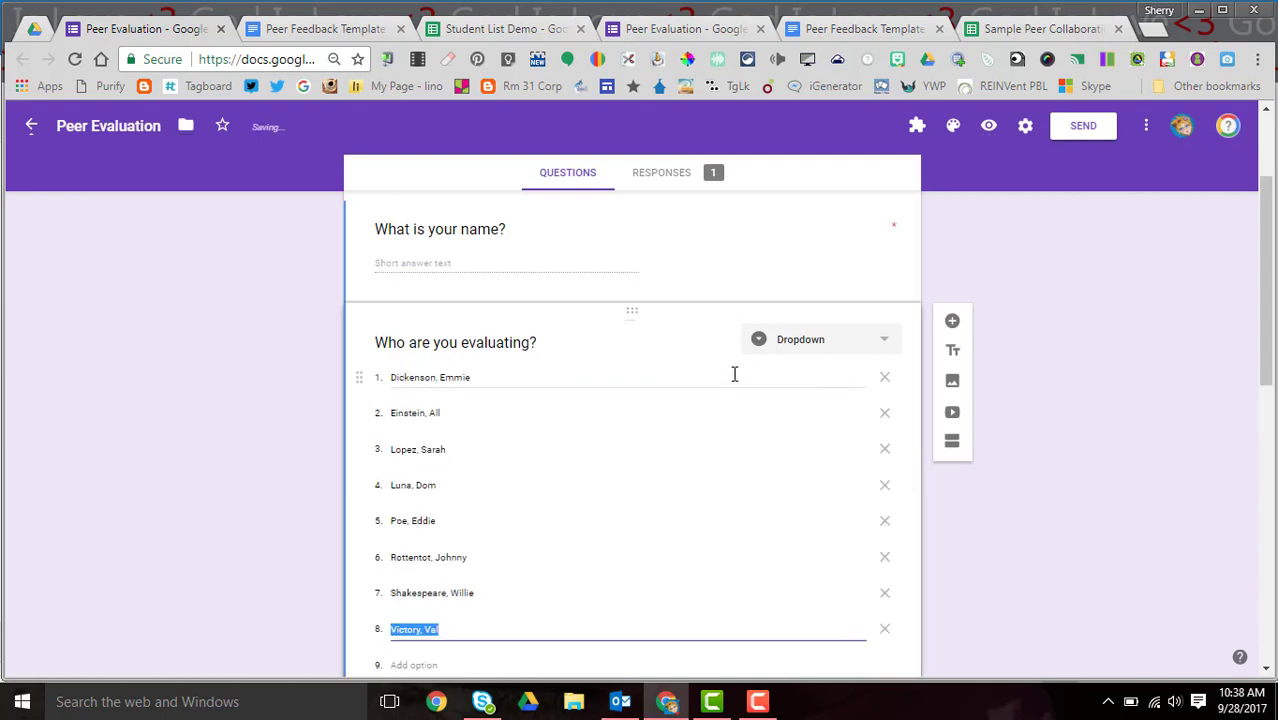
click(881, 344)
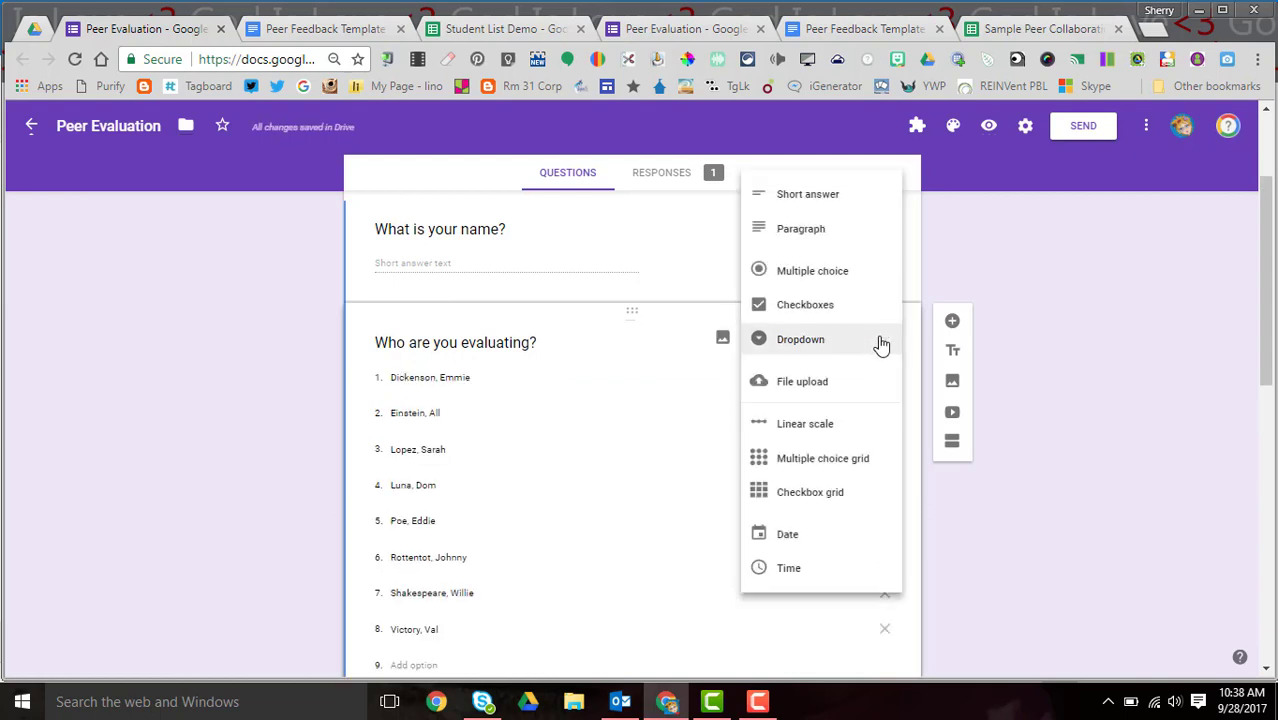
click(881, 344)
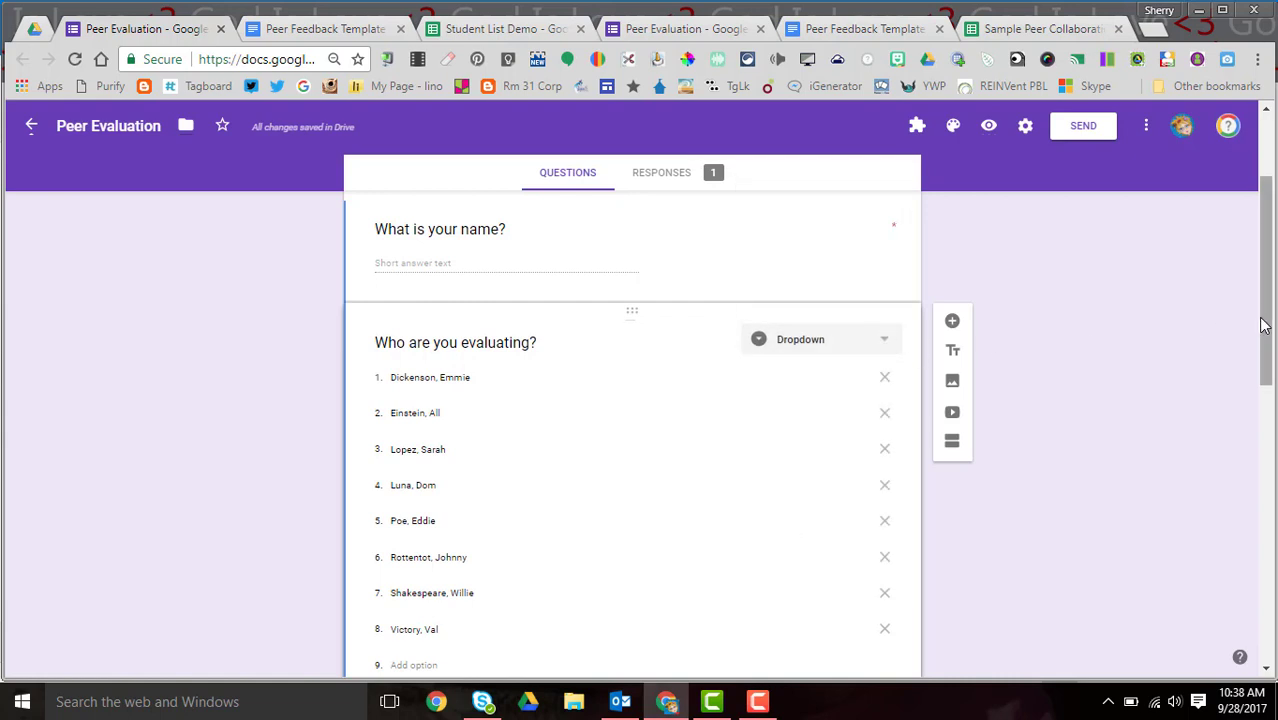
drag(1266, 328, 1245, 368)
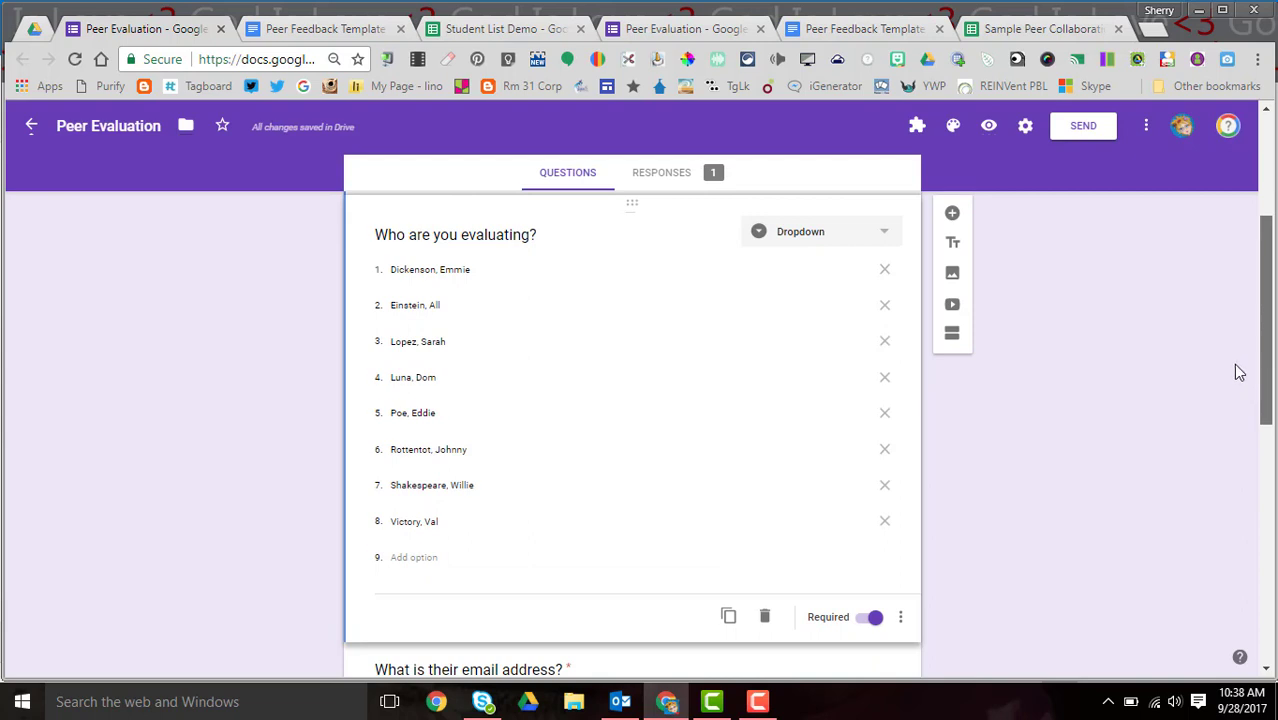
scroll(1235, 374, down, 3)
scroll(1217, 458, down, 1)
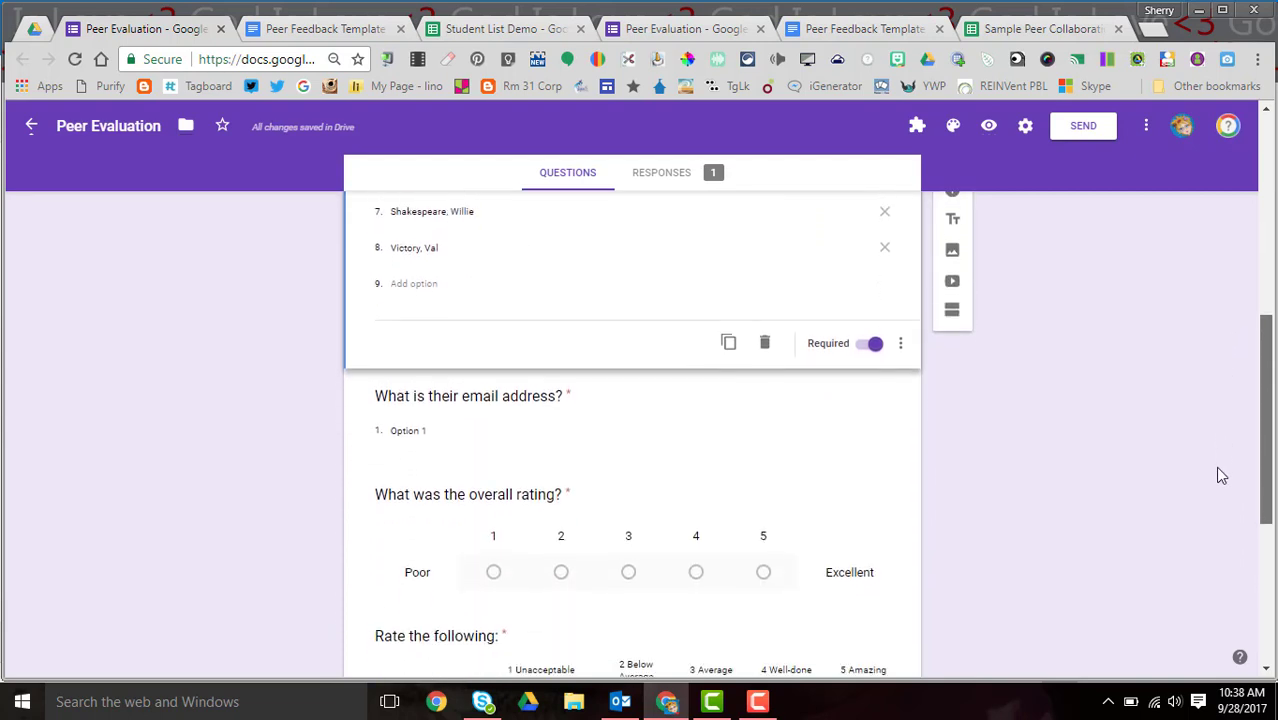
- Copy the eight e-mails in B1:B8 into the 'What is their email address?' dropdown options
click(505, 30)
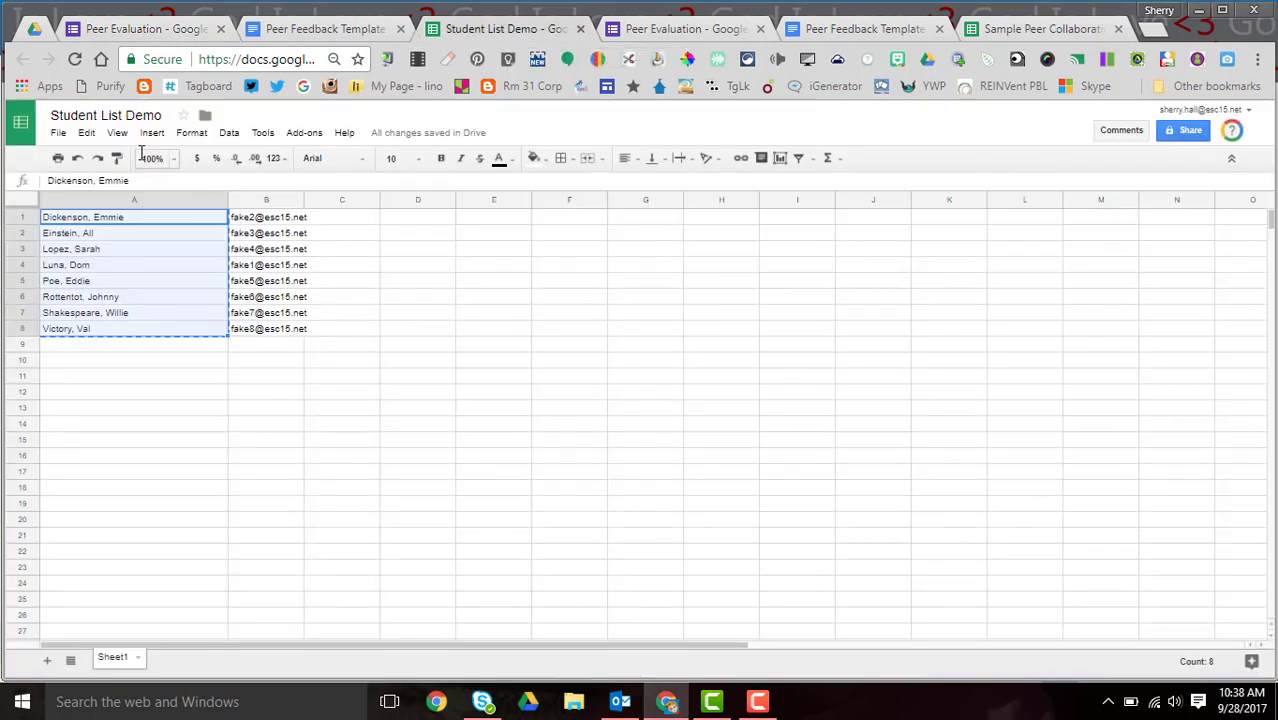
click(270, 224)
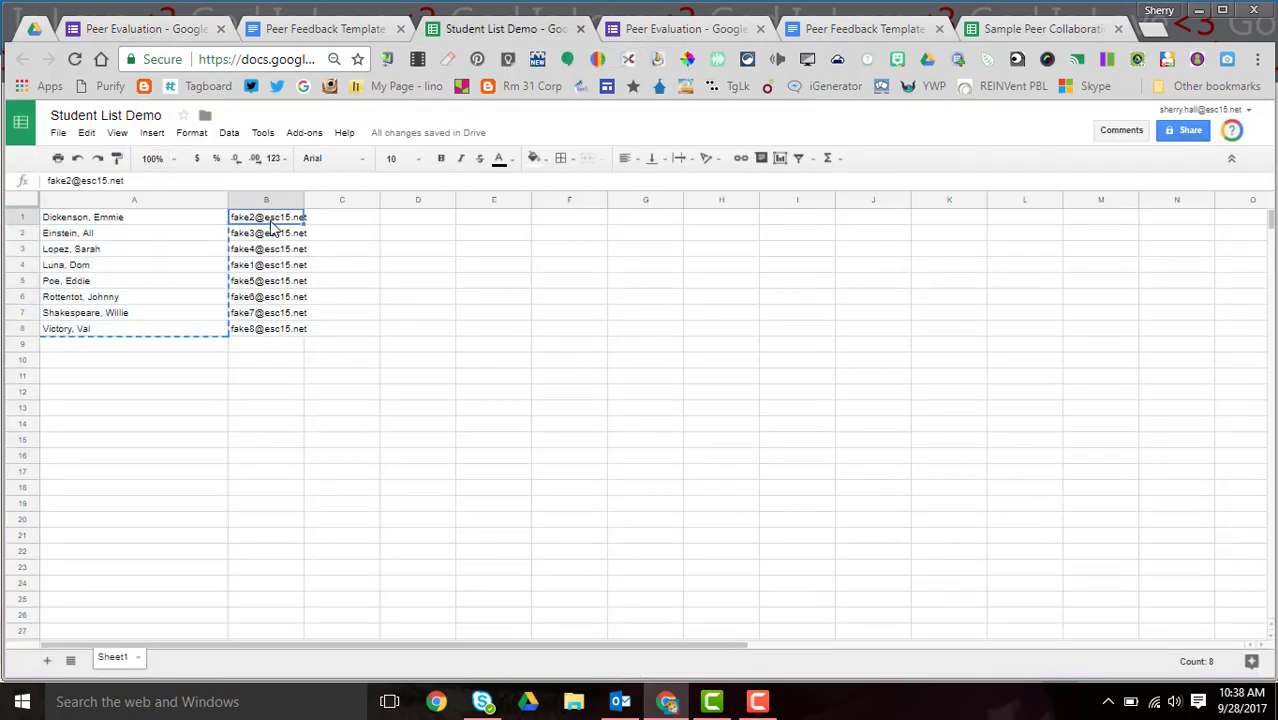
shift+click(285, 336)
right_click(283, 336)
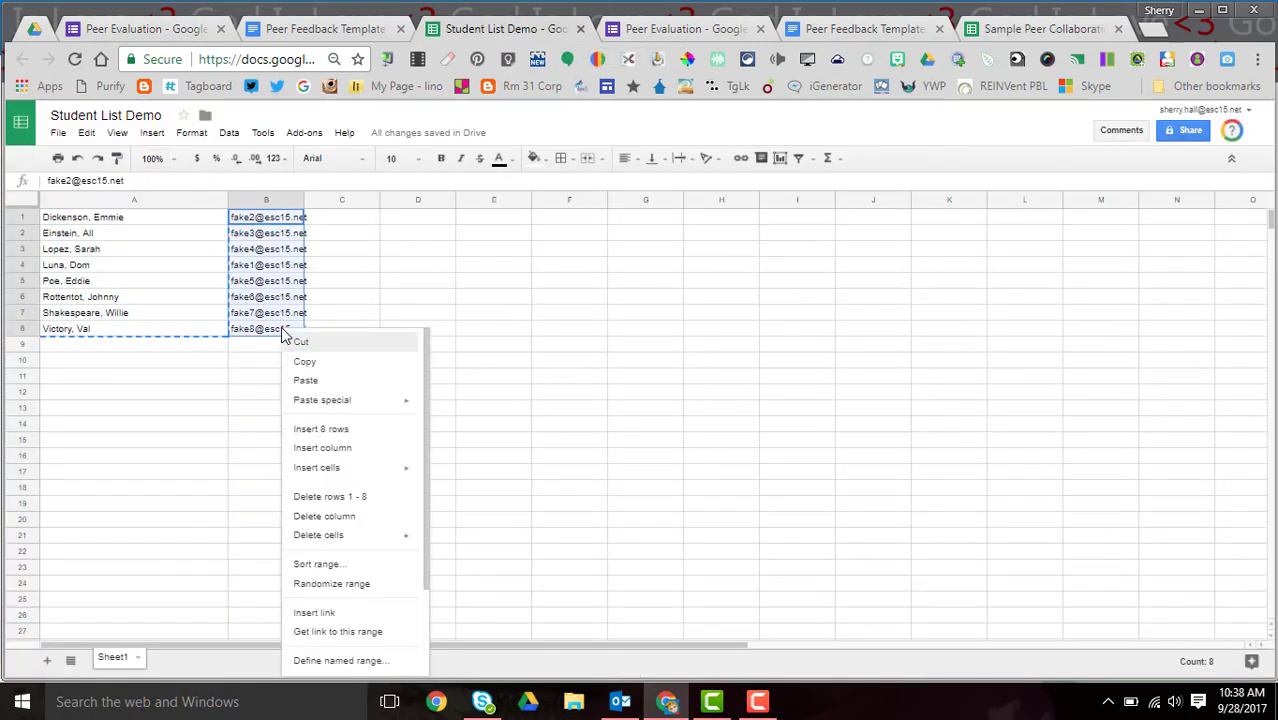
click(306, 363)
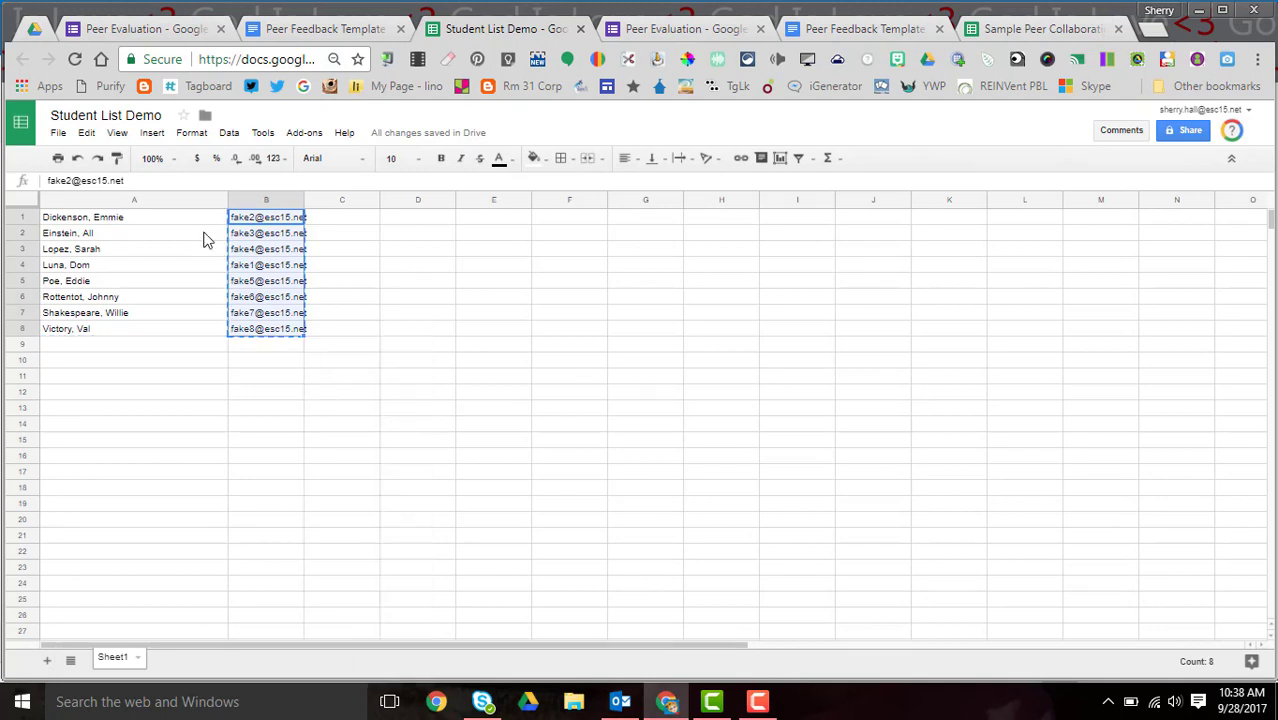
click(113, 30)
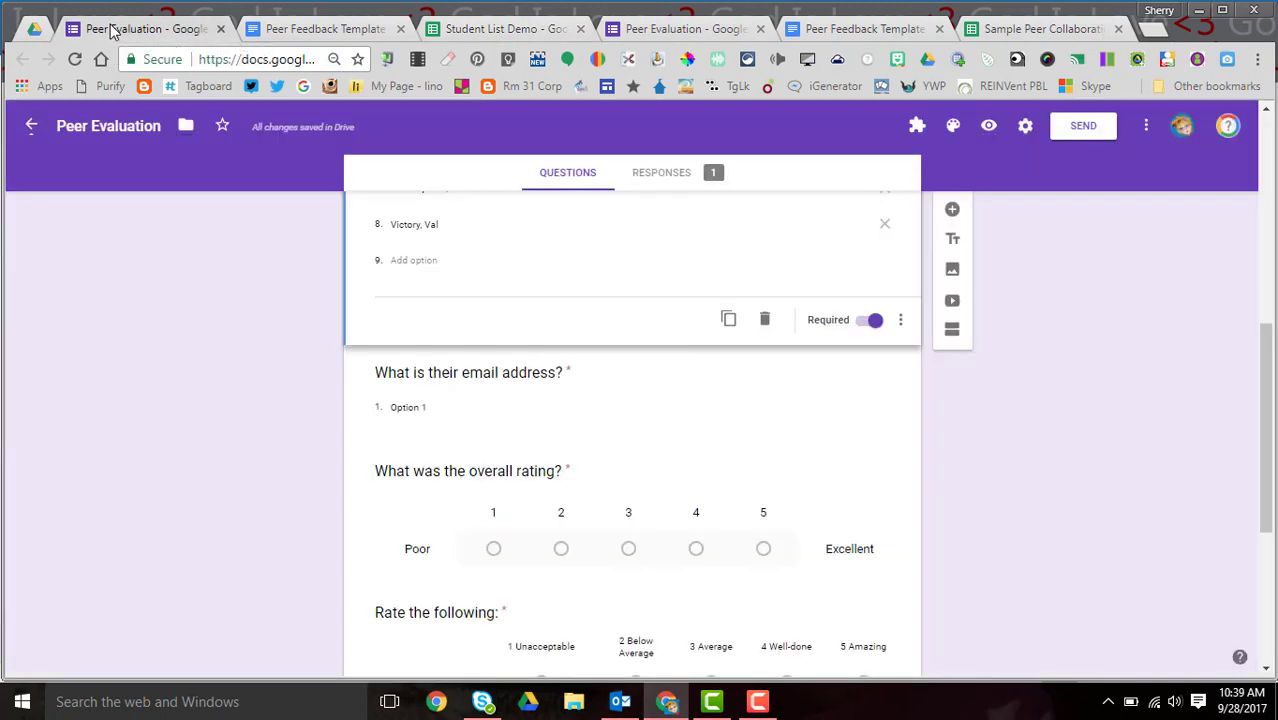
click(408, 407)
key(ctrl+v)
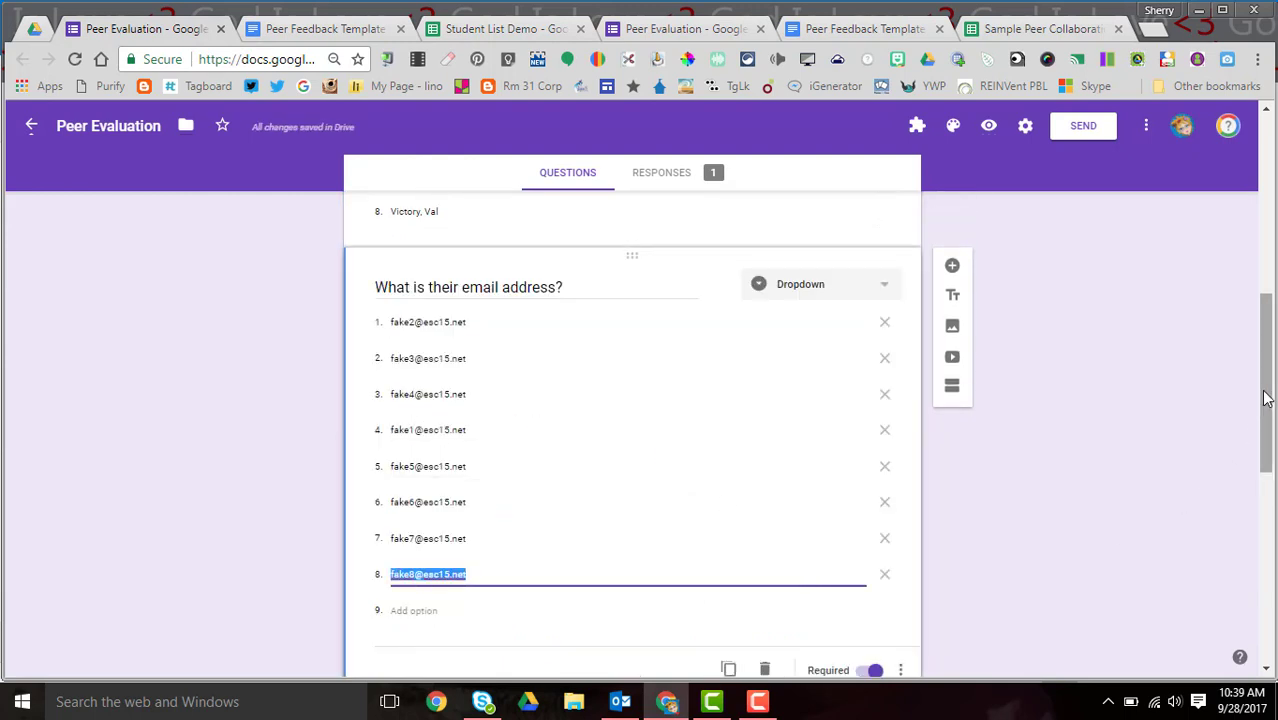
drag(1264, 408, 1244, 520)
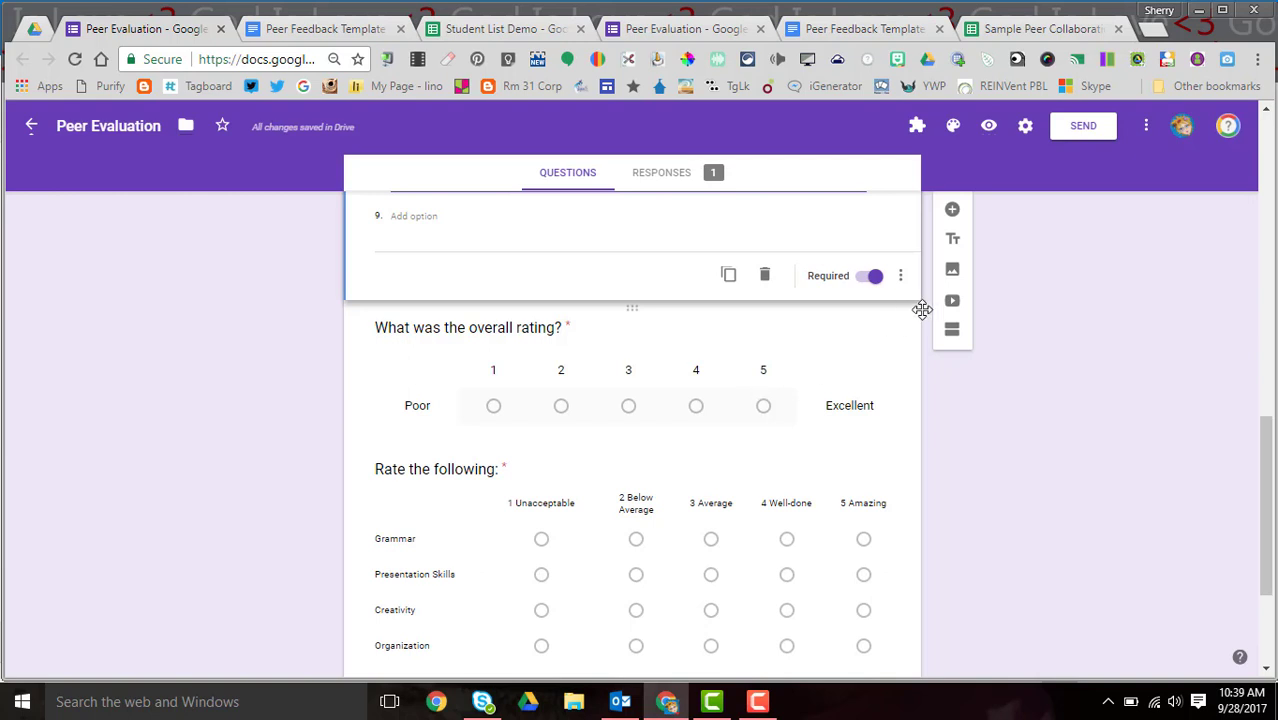
- Enable 'Make questions required' in the form's default settings and save
click(1146, 130)
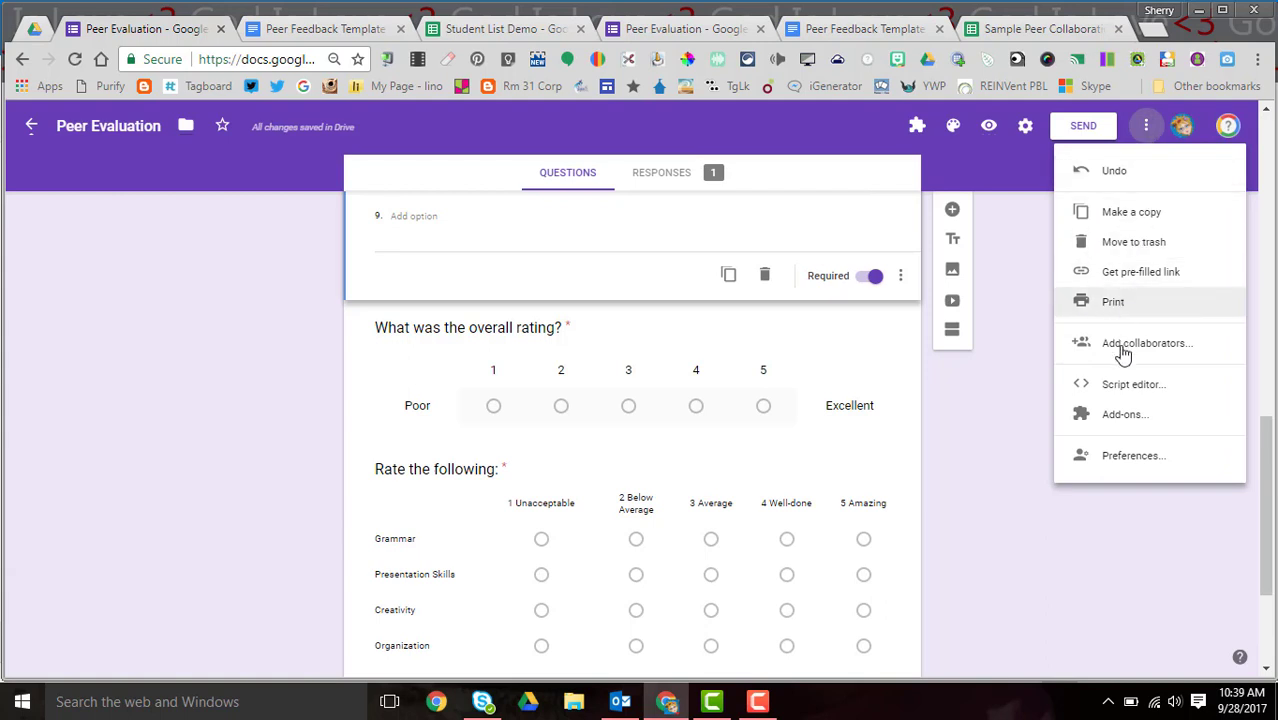
click(1119, 466)
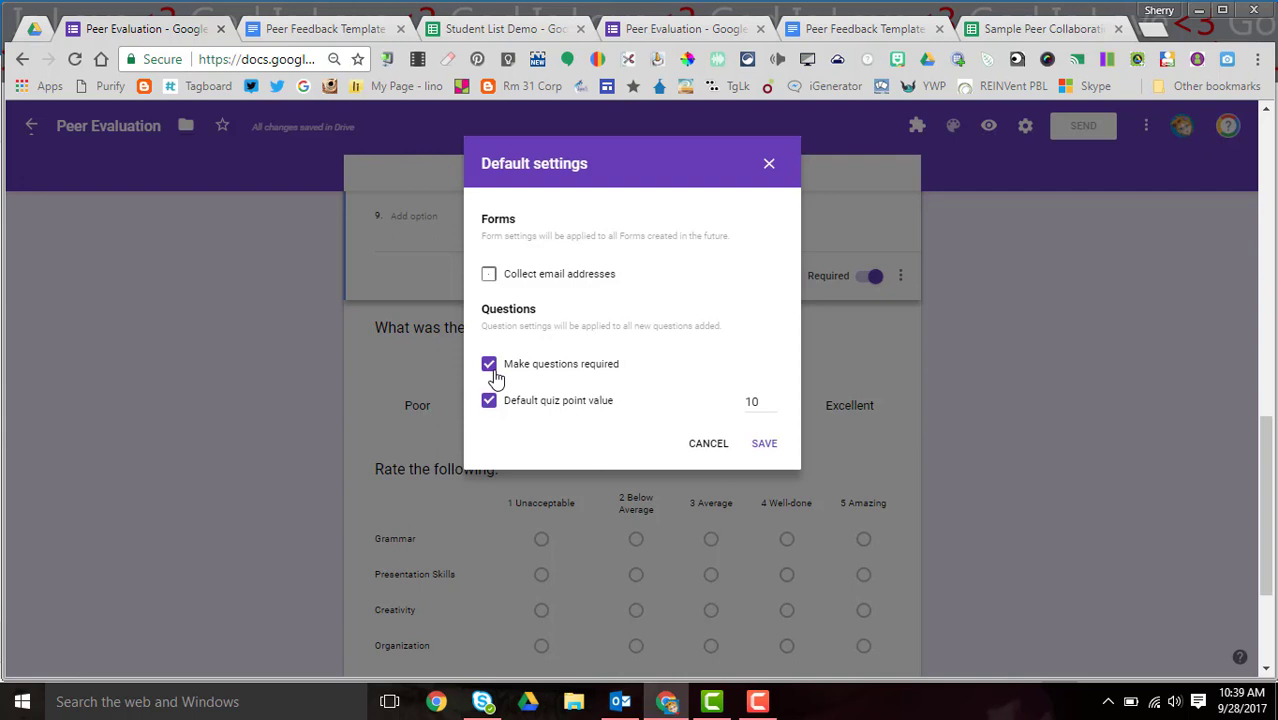
click(764, 444)
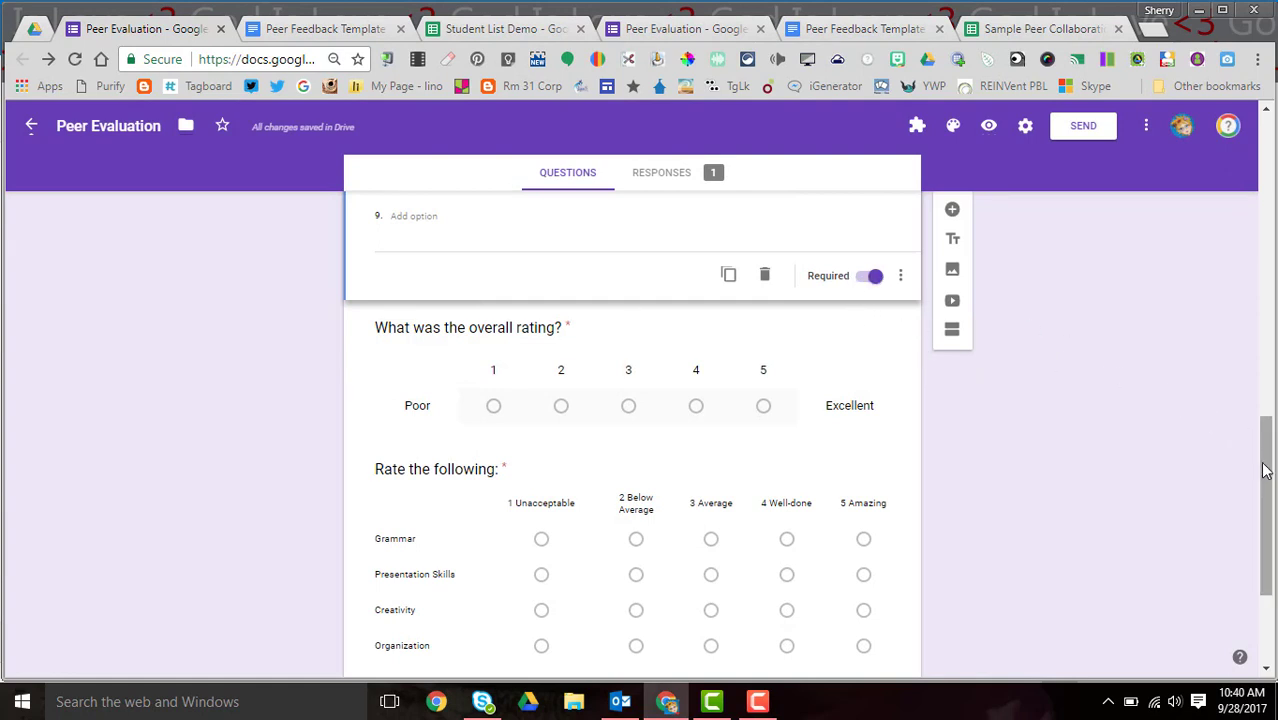
drag(1265, 471, 1253, 537)
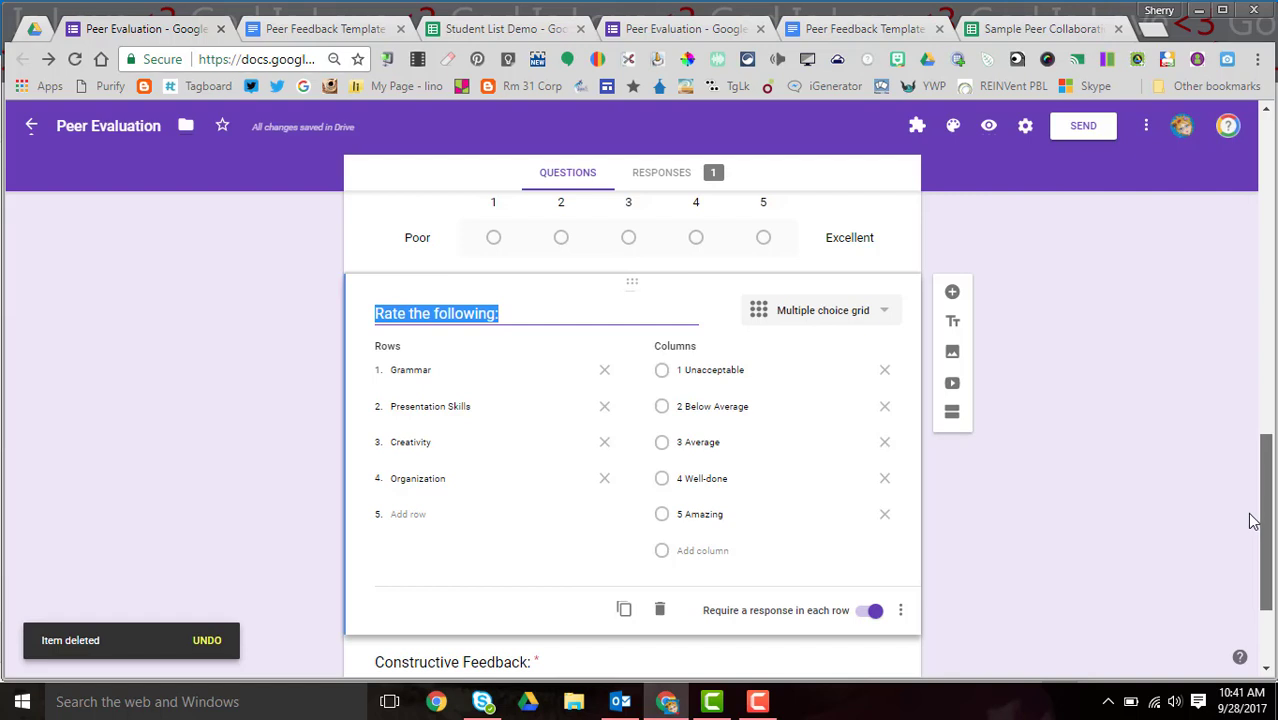
- Add a multiple choice grid 'Rate the following' with rows Grammar, Presentation Skills, Creativity
click(951, 294)
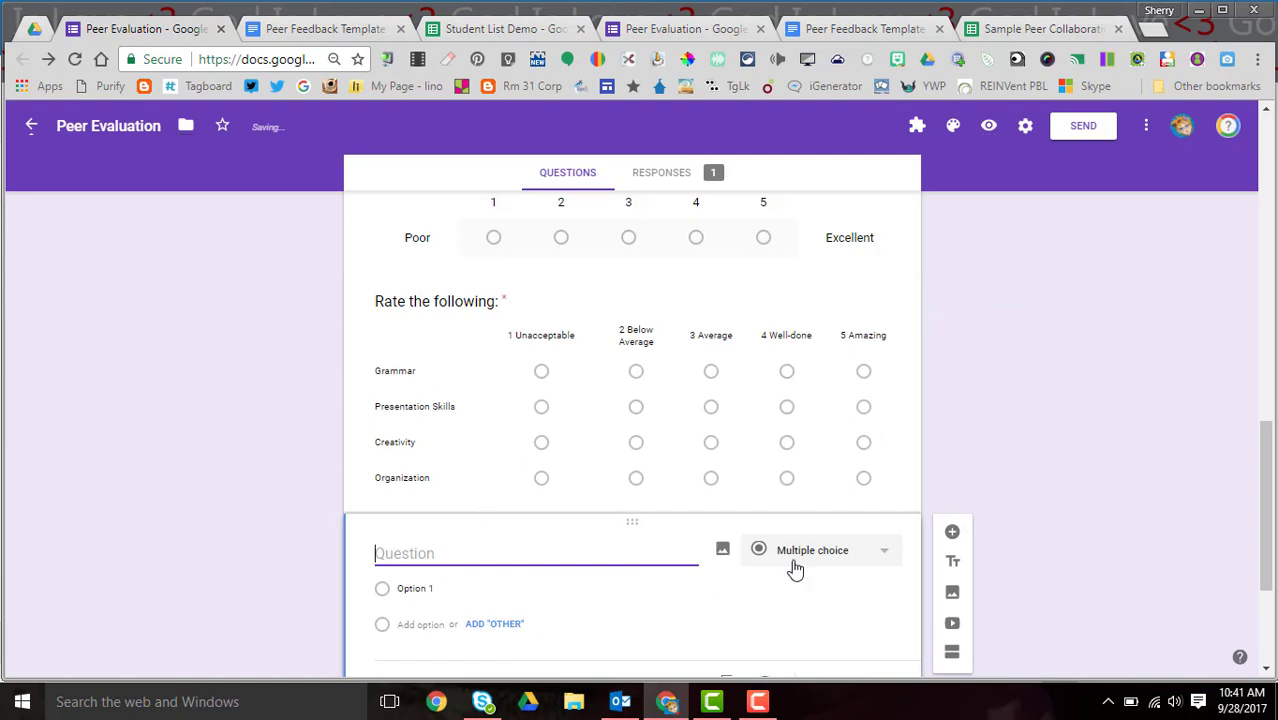
click(845, 558)
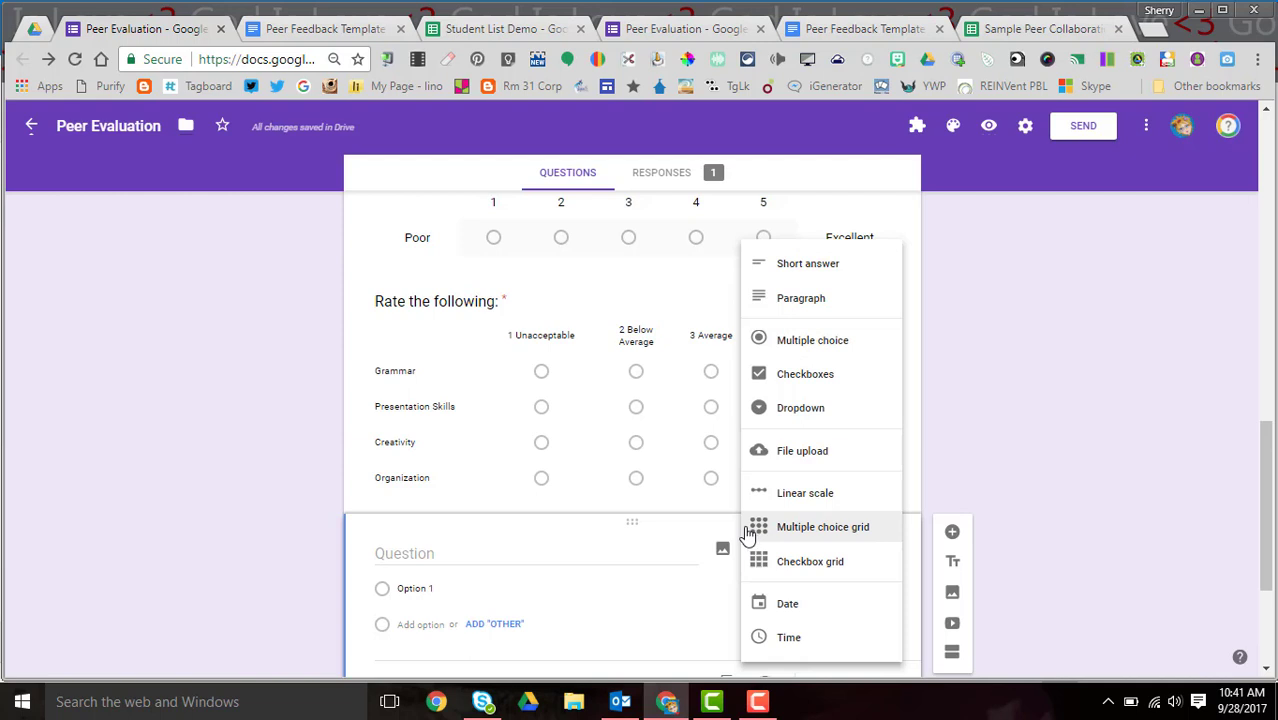
click(812, 530)
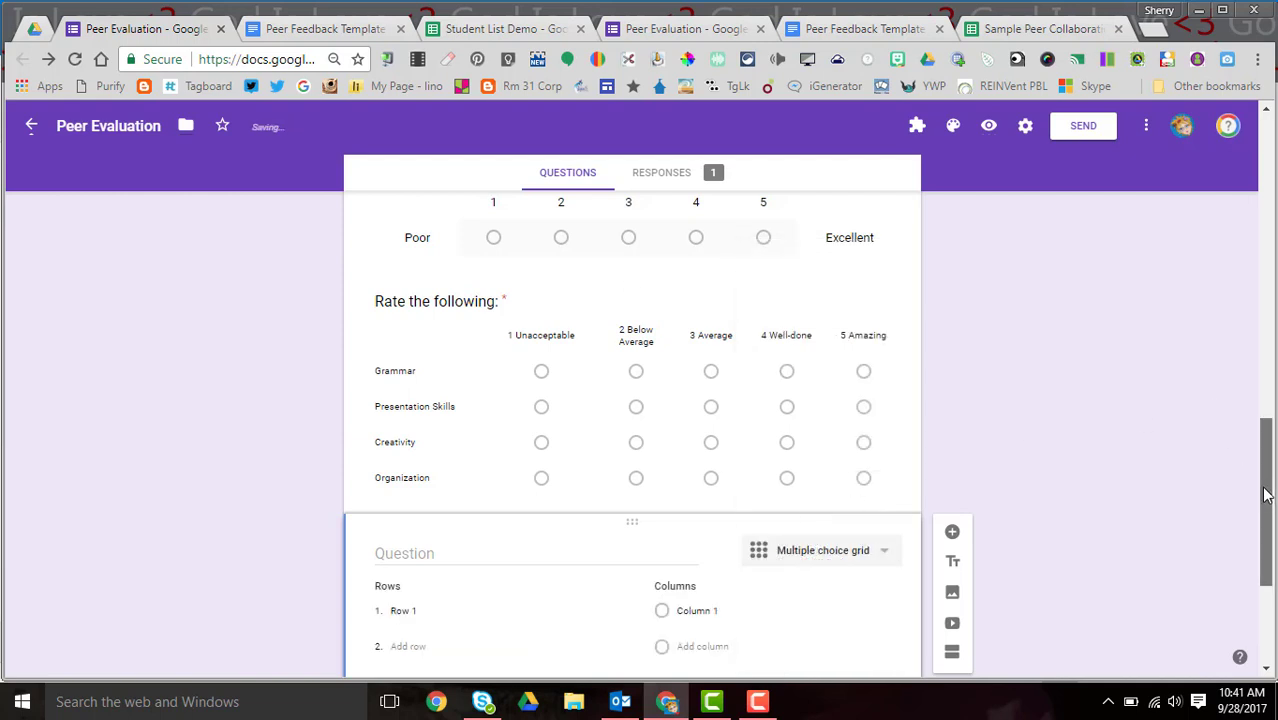
drag(1262, 487, 1255, 521)
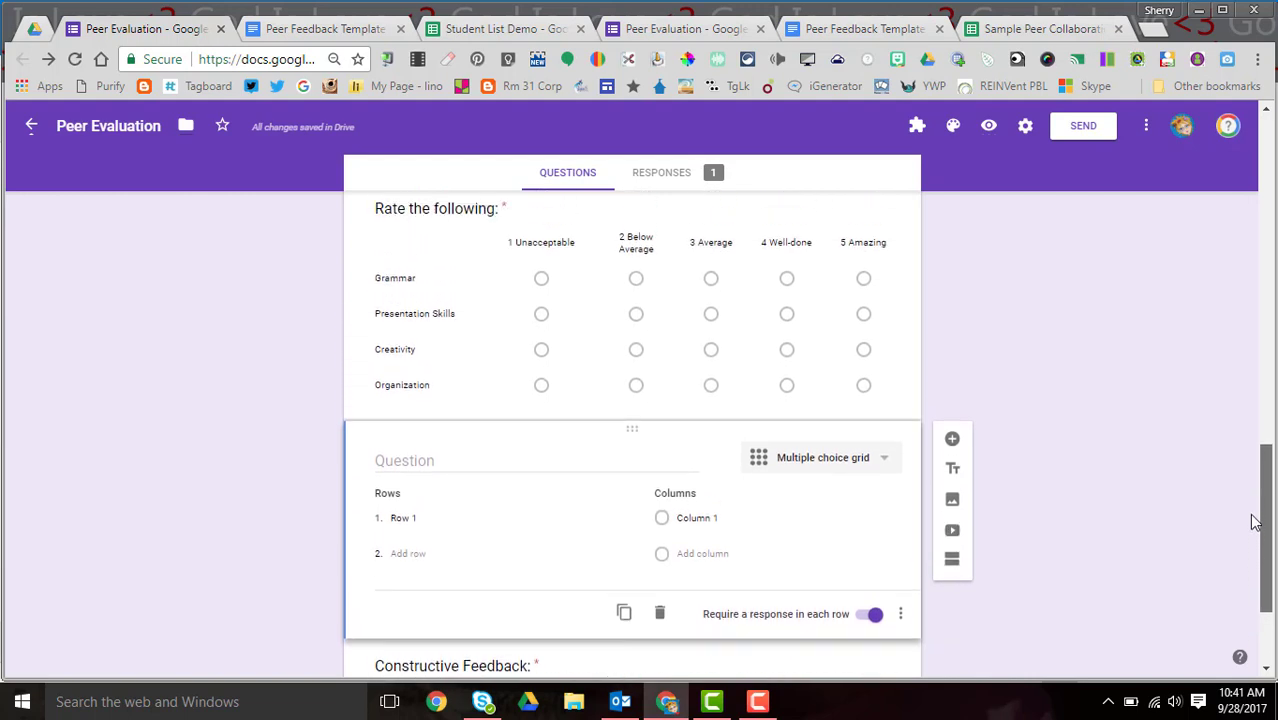
click(397, 461)
text(Rate)
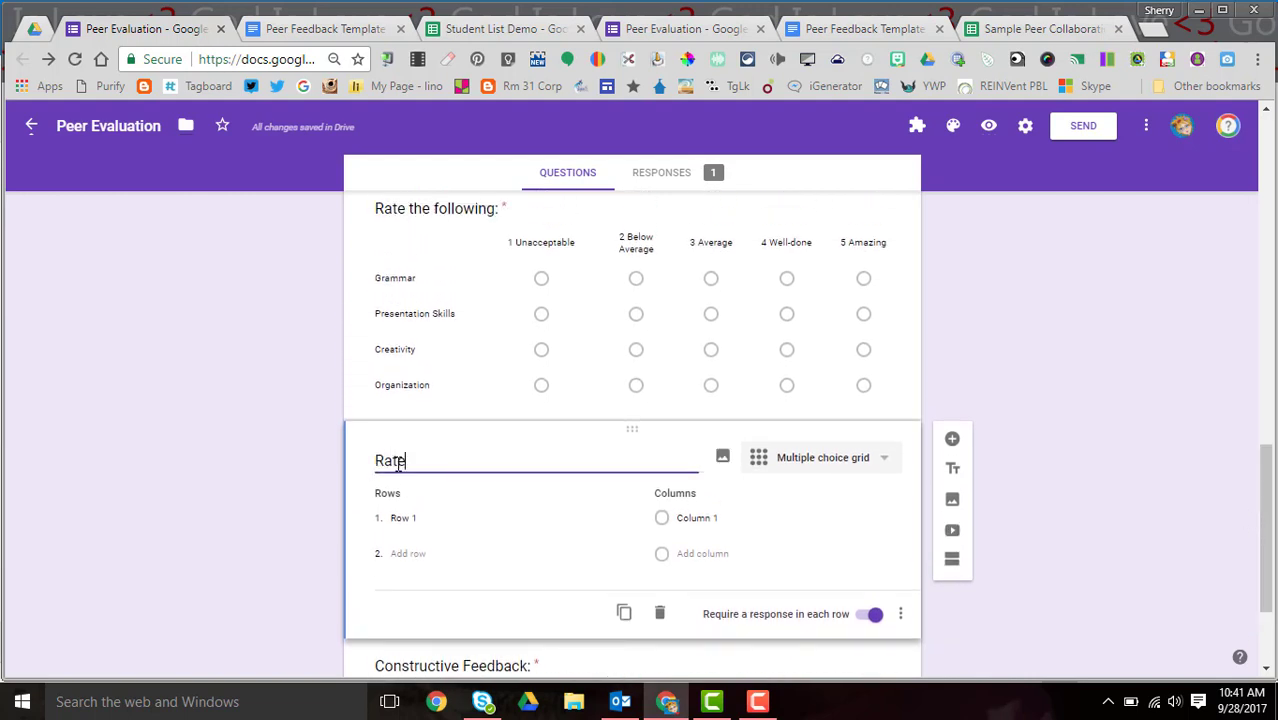
text( the following:)
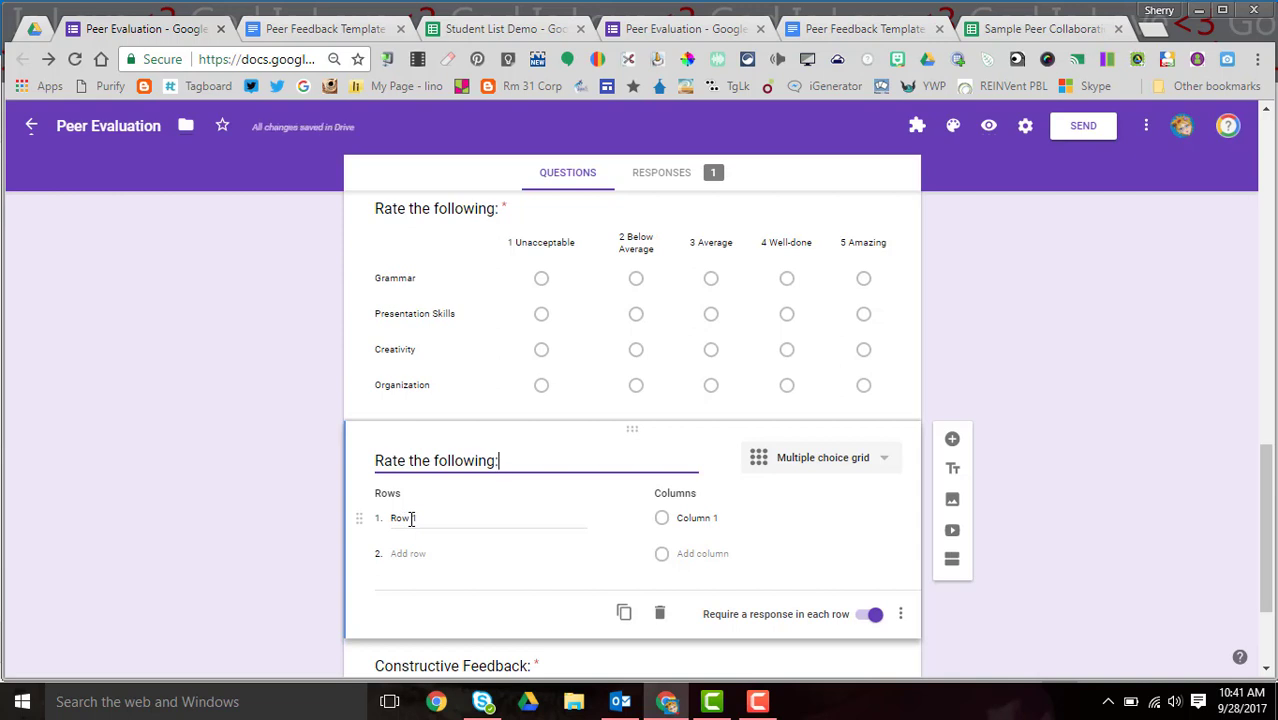
click(410, 518)
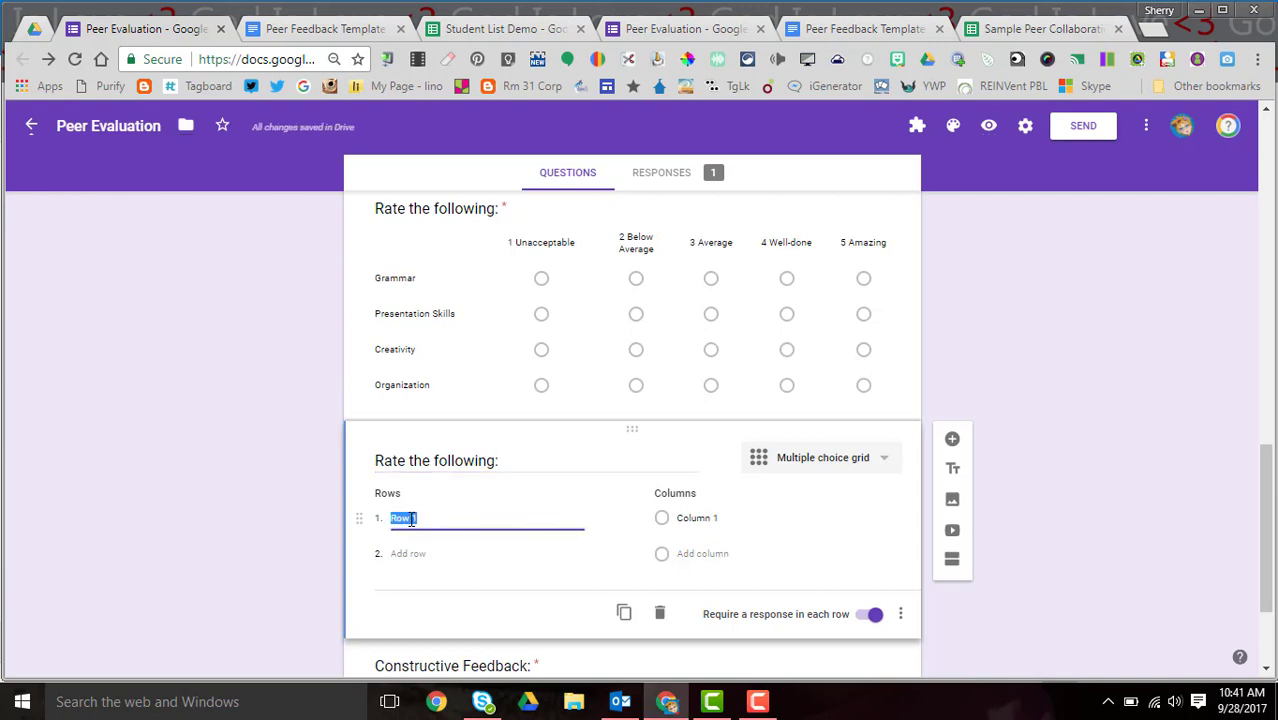
text(Gramma)
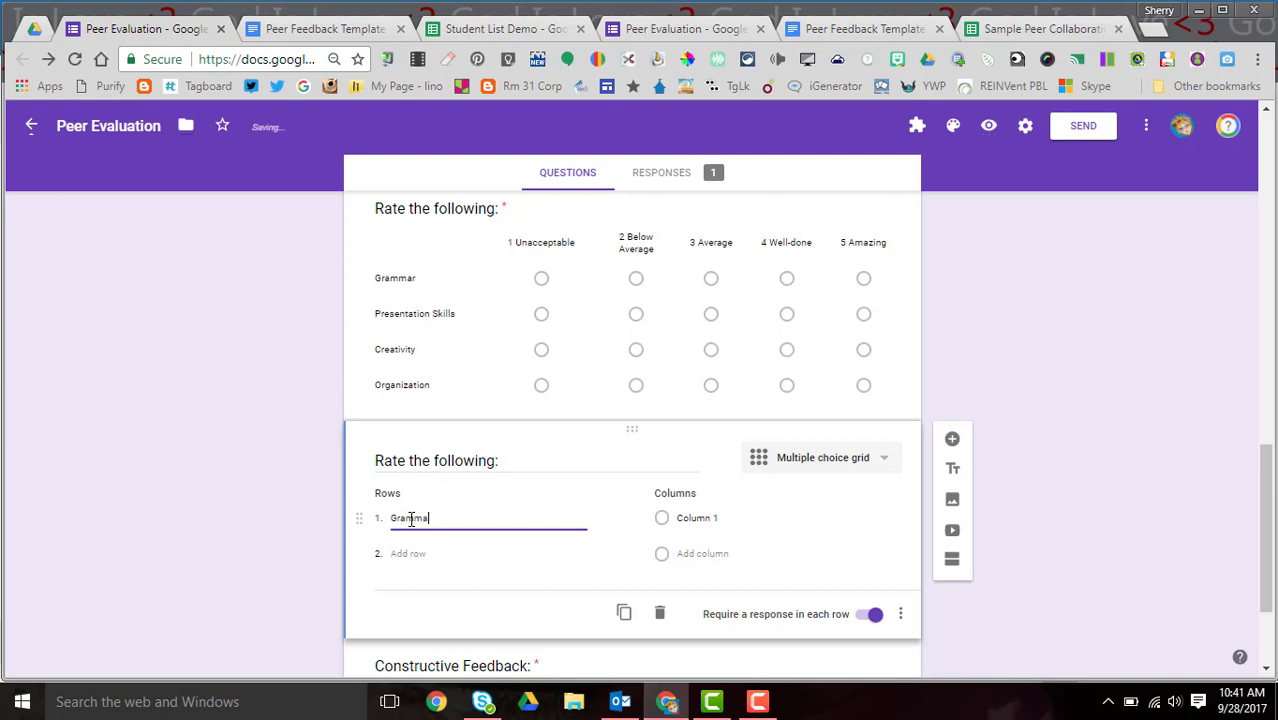
text(r)
key(Return)
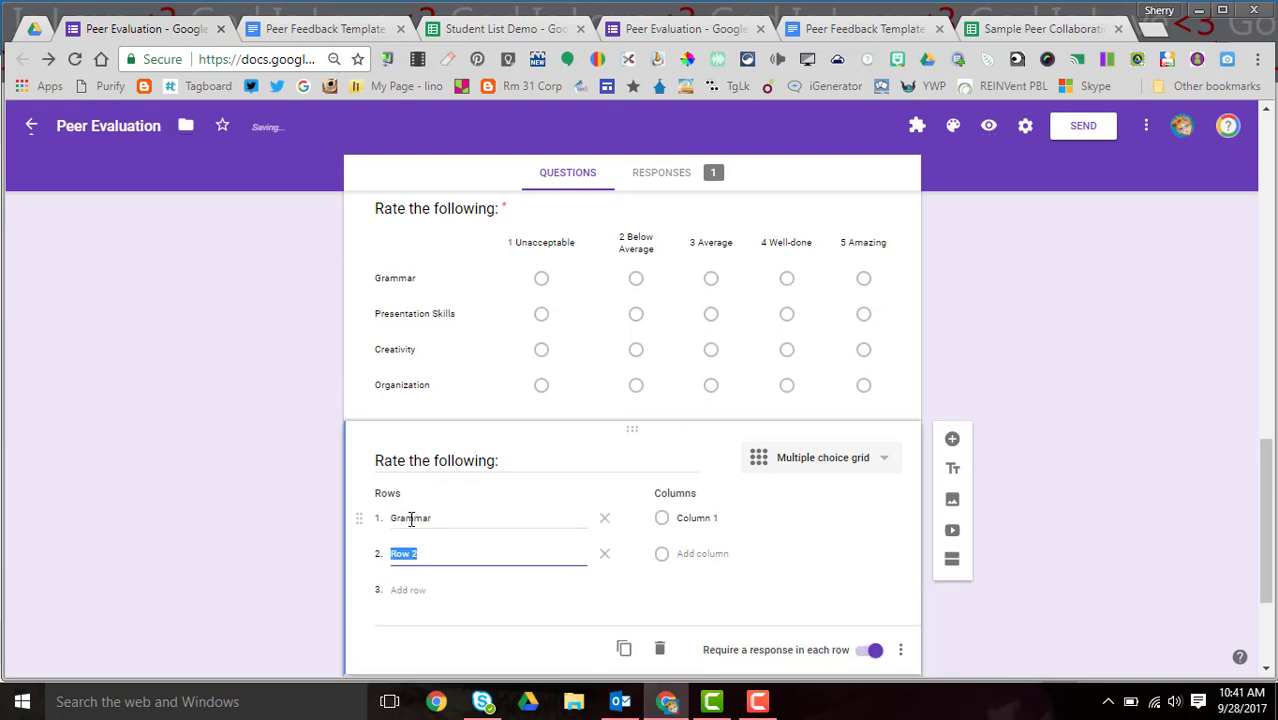
text(Presentation )
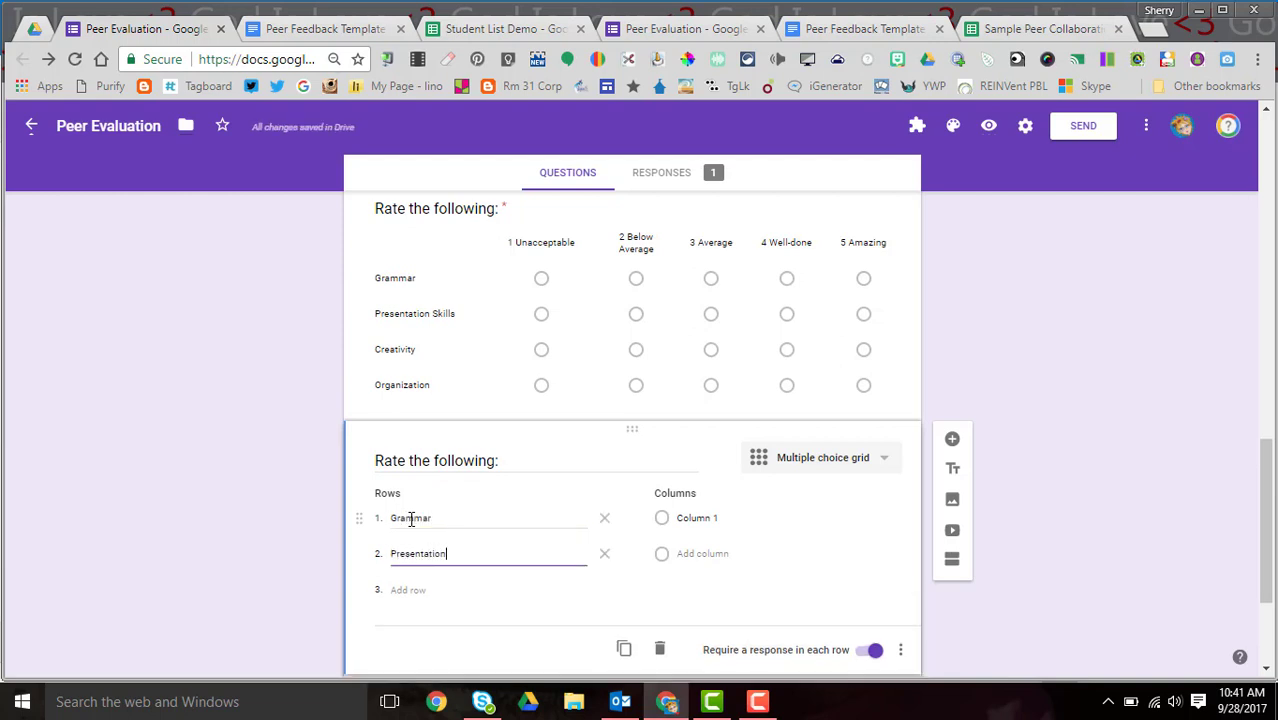
text(Skills)
key(Return)
text(Creati)
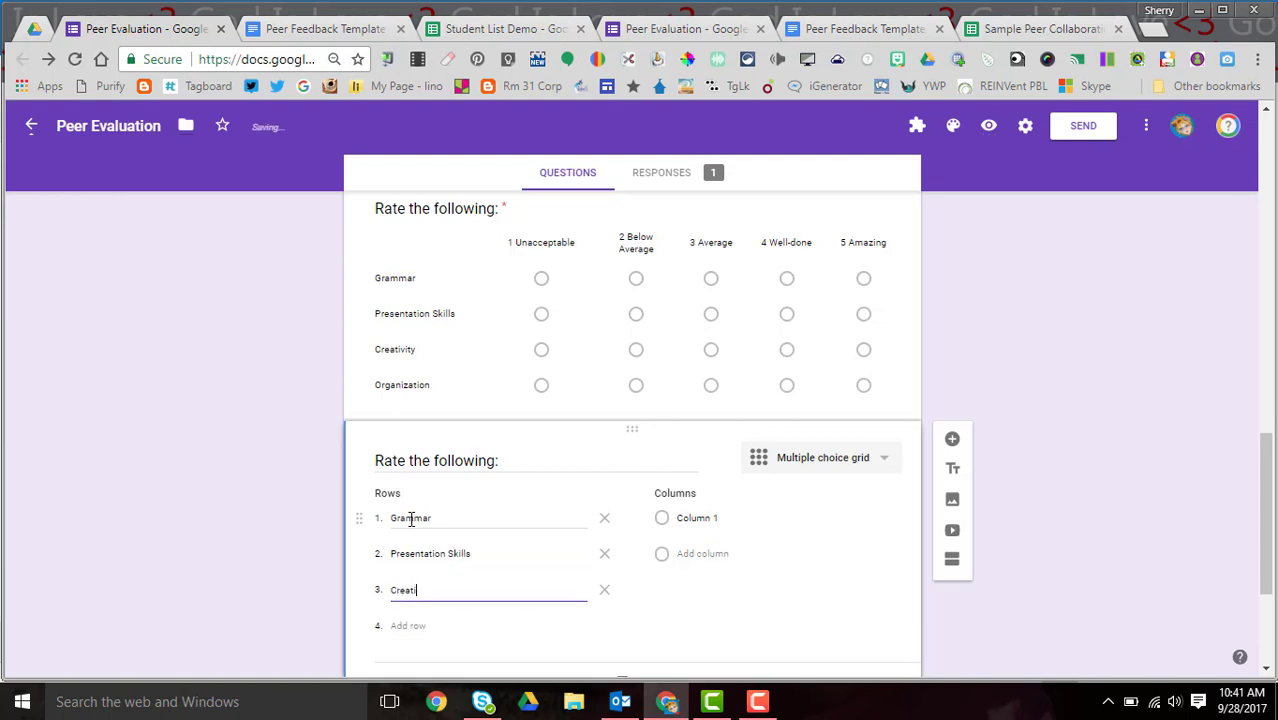
text(vity)
- Label the grid's columns 1 Unacceptable, 2 Average and 3 Excellent
click(694, 520)
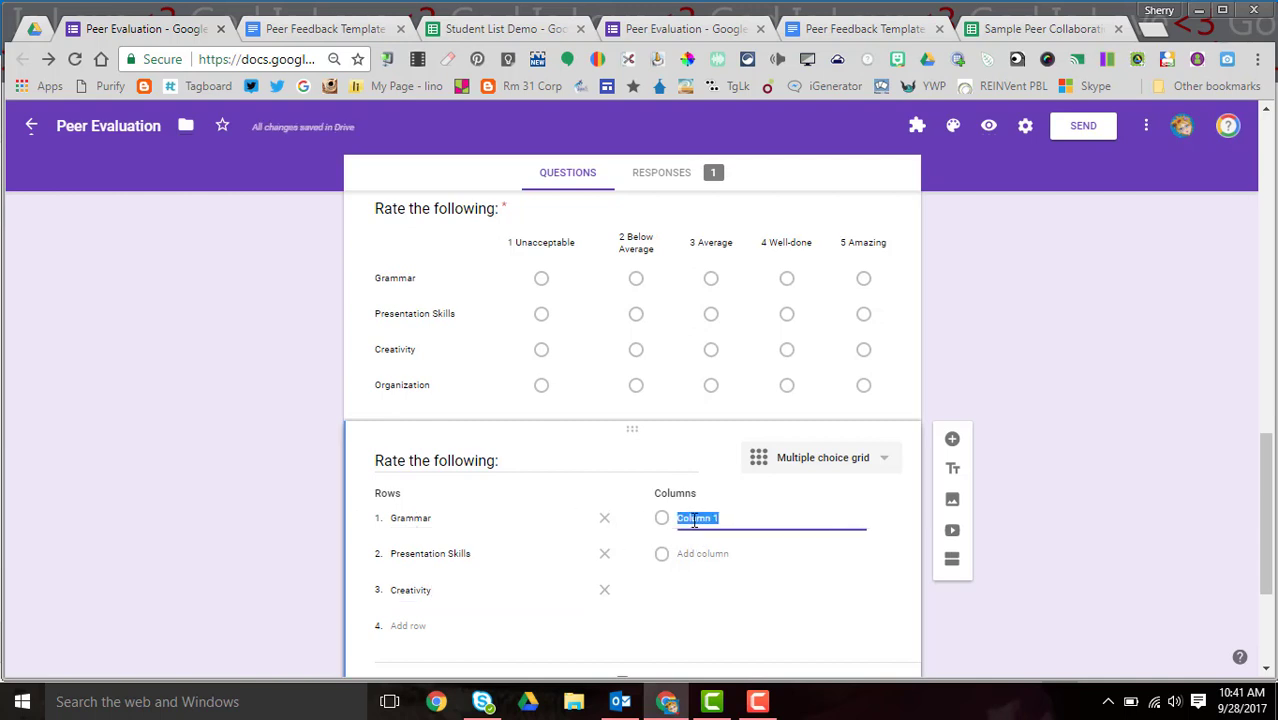
text(1 Unaccepta)
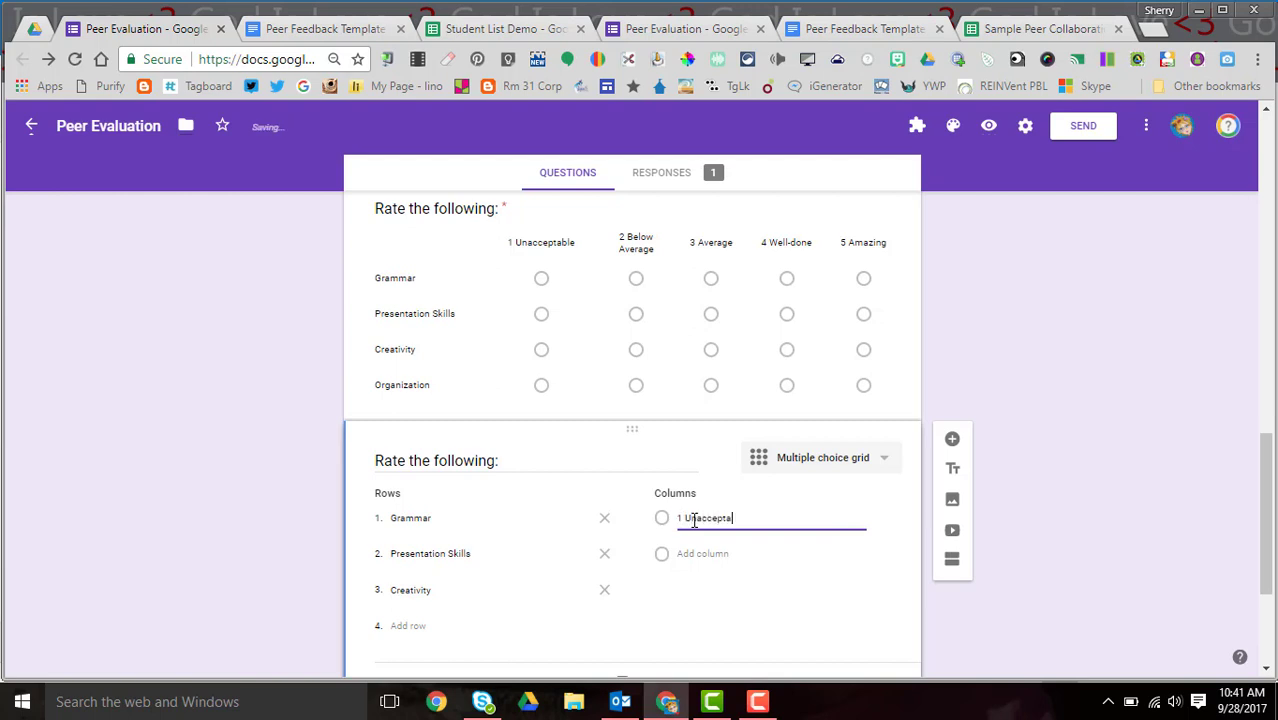
text(ble)
click(697, 554)
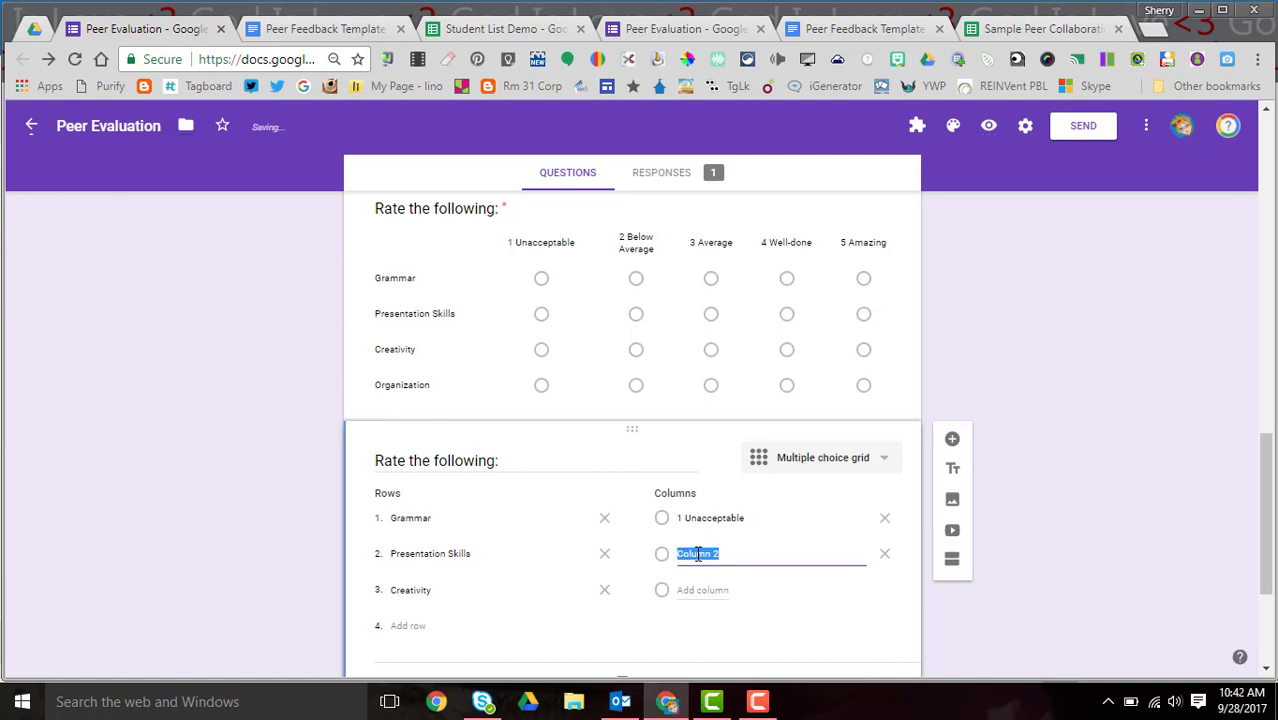
text(2 Average)
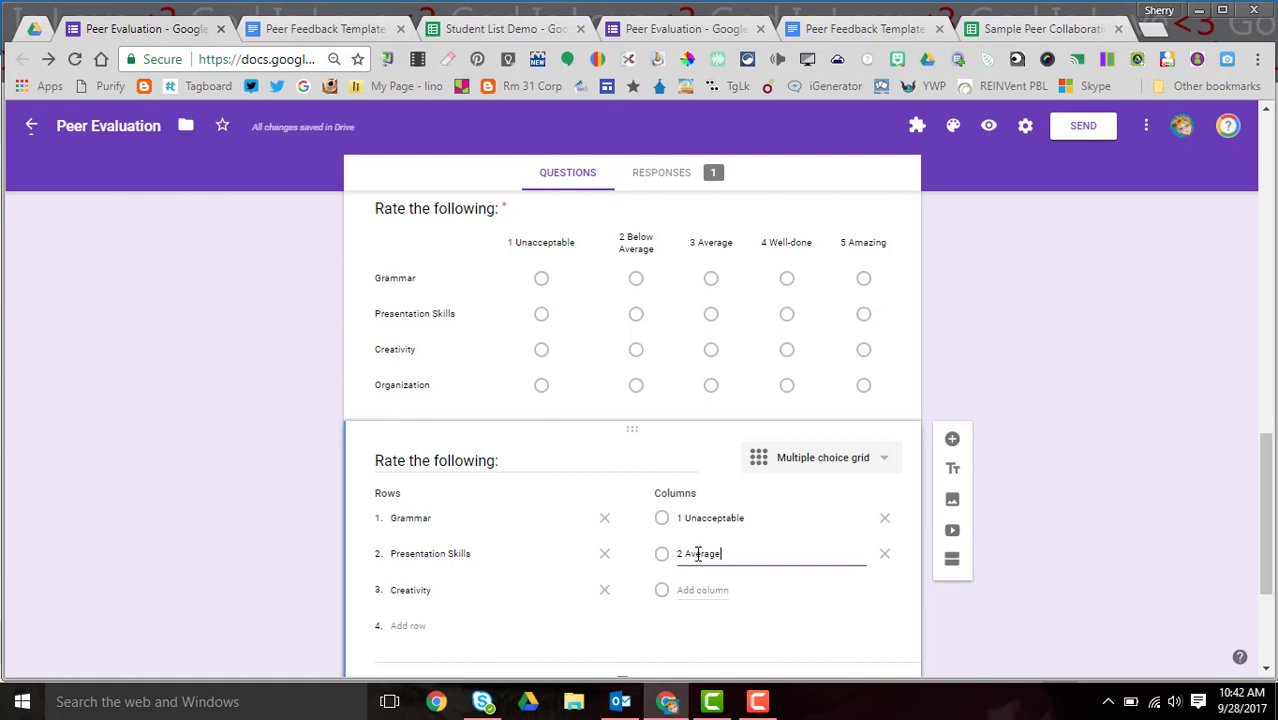
click(697, 589)
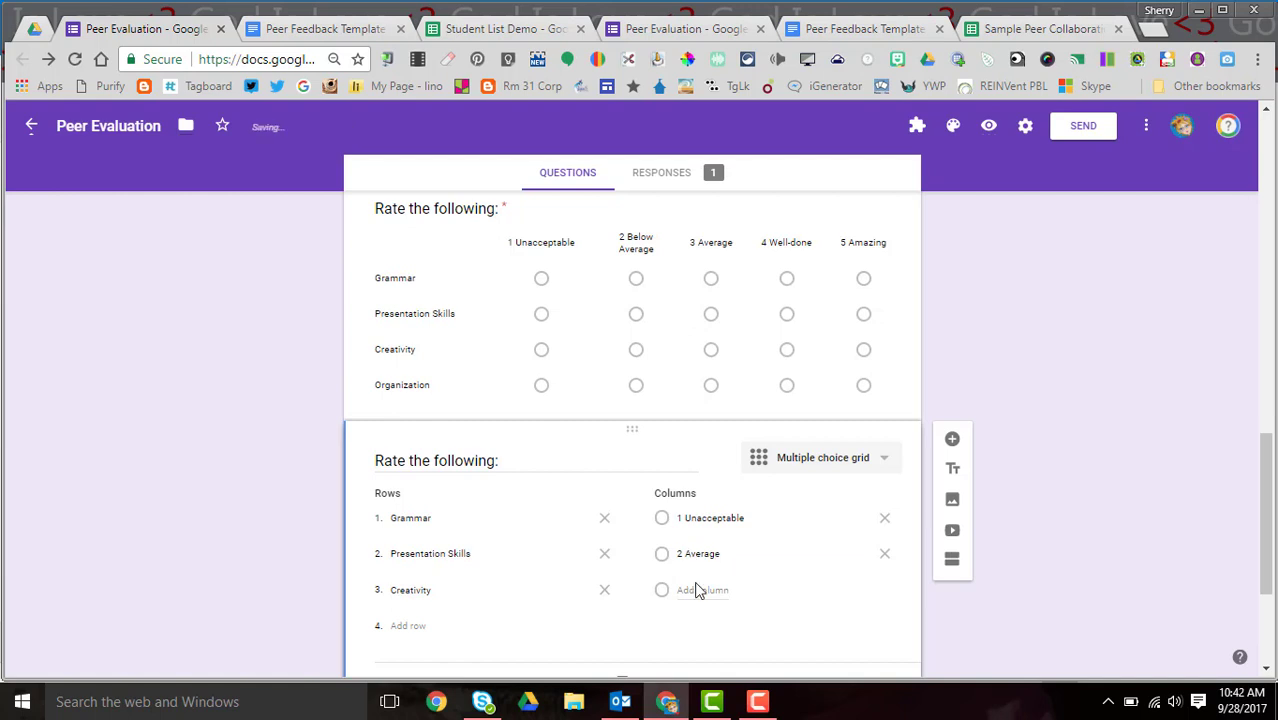
click(695, 590)
text(3 Excellent)
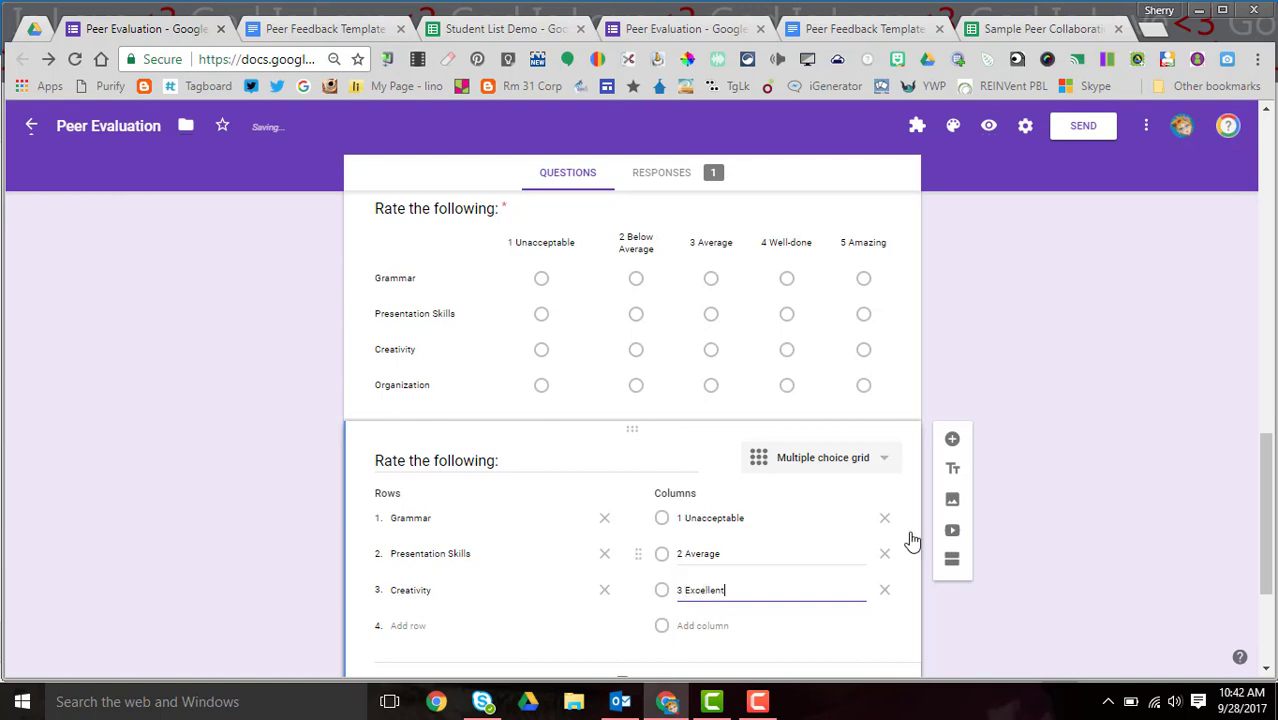
scroll(1265, 528, down, 1)
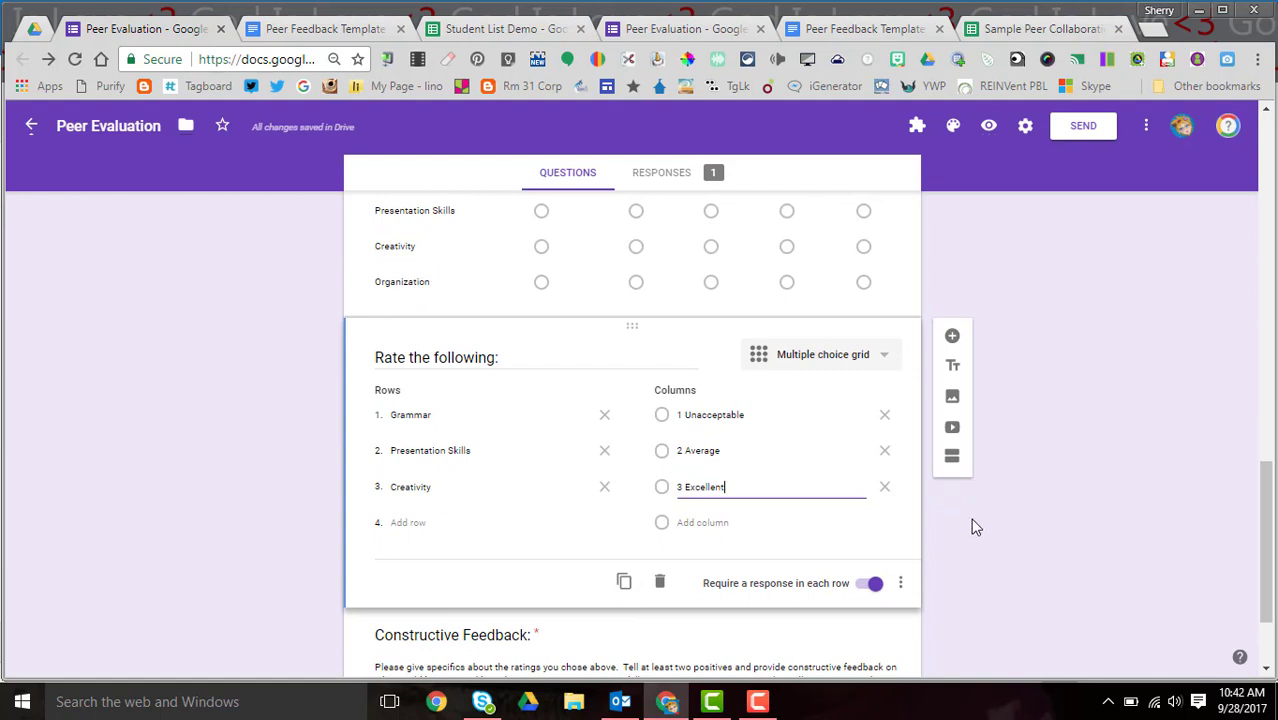
click(487, 638)
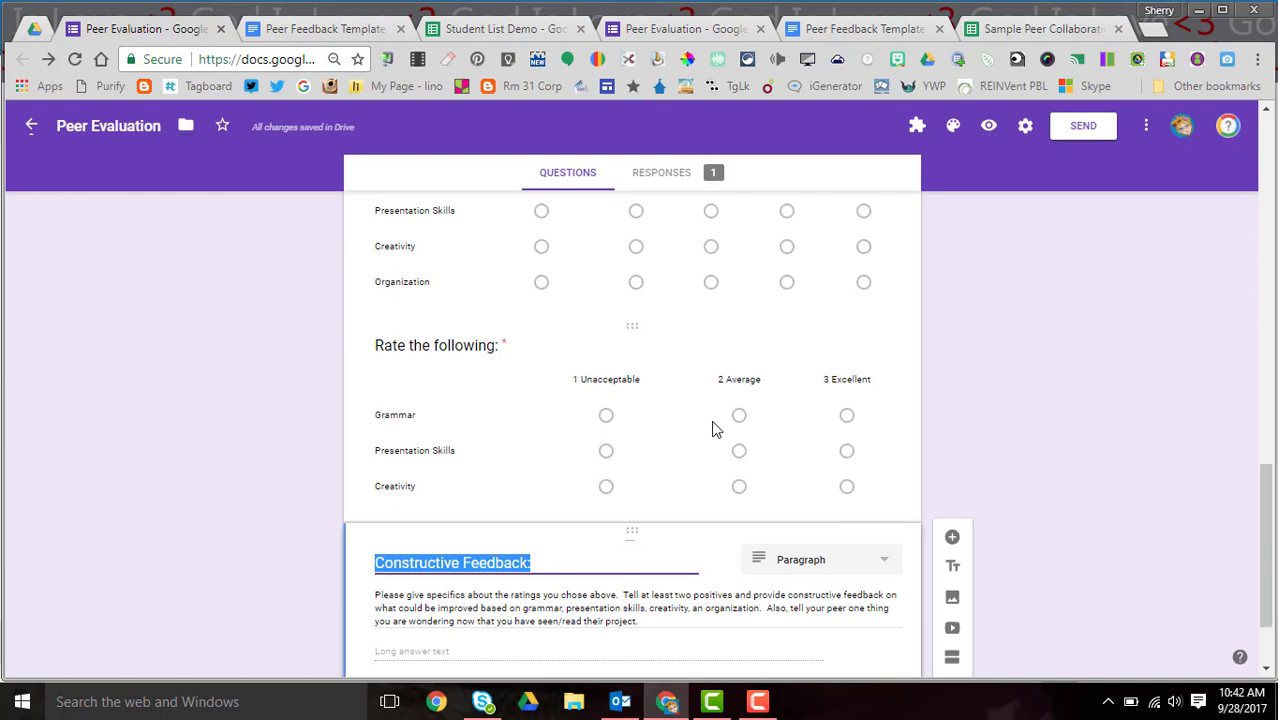
- Delete the new three-column grid question
click(505, 346)
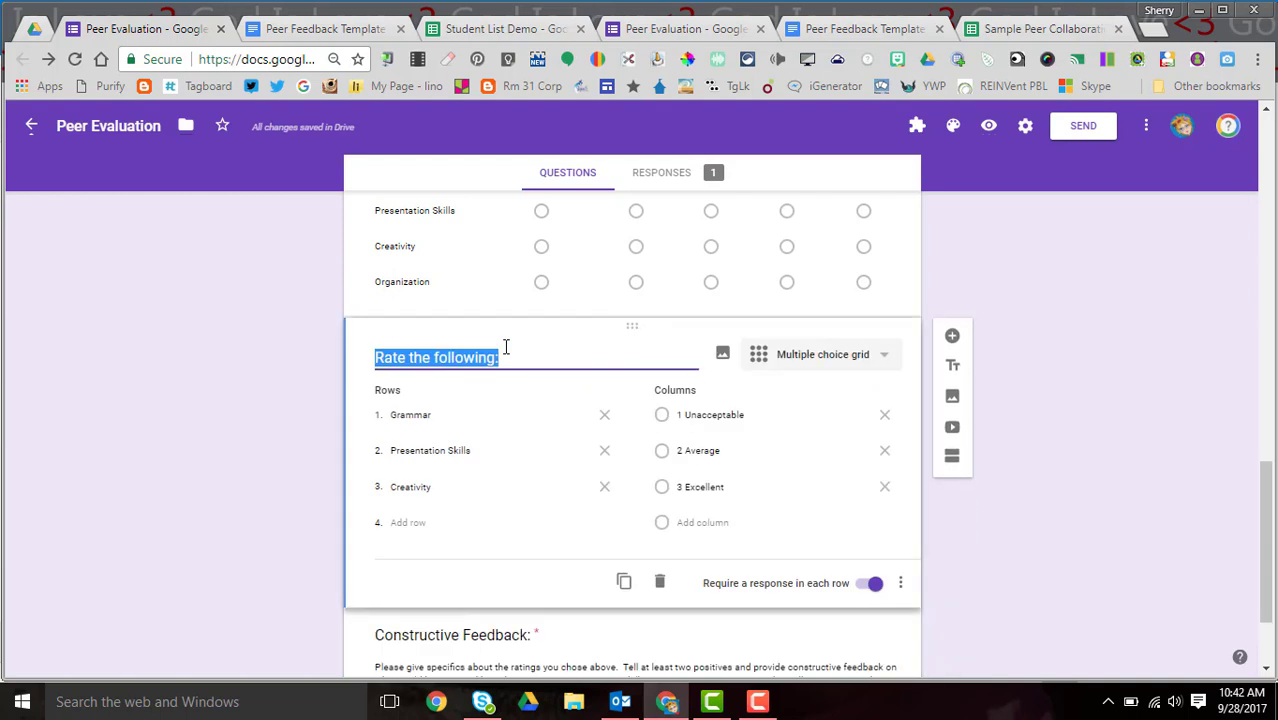
click(661, 583)
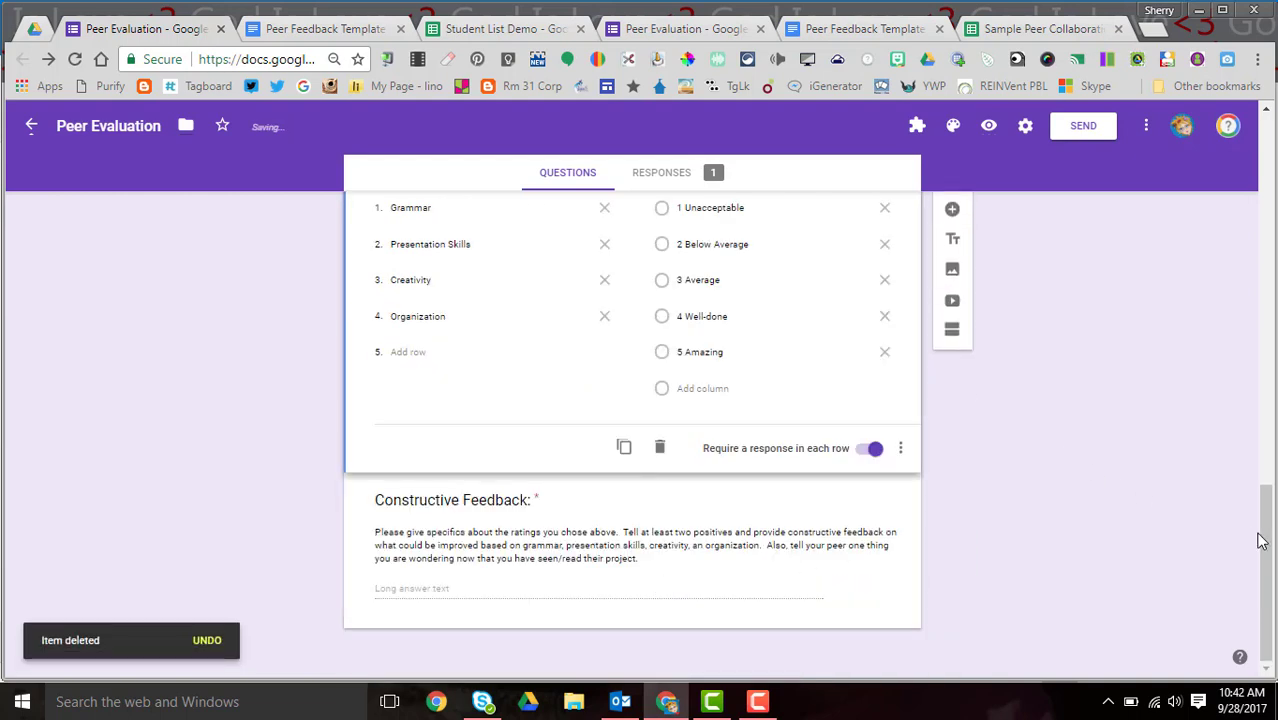
scroll(1262, 541, up, 4)
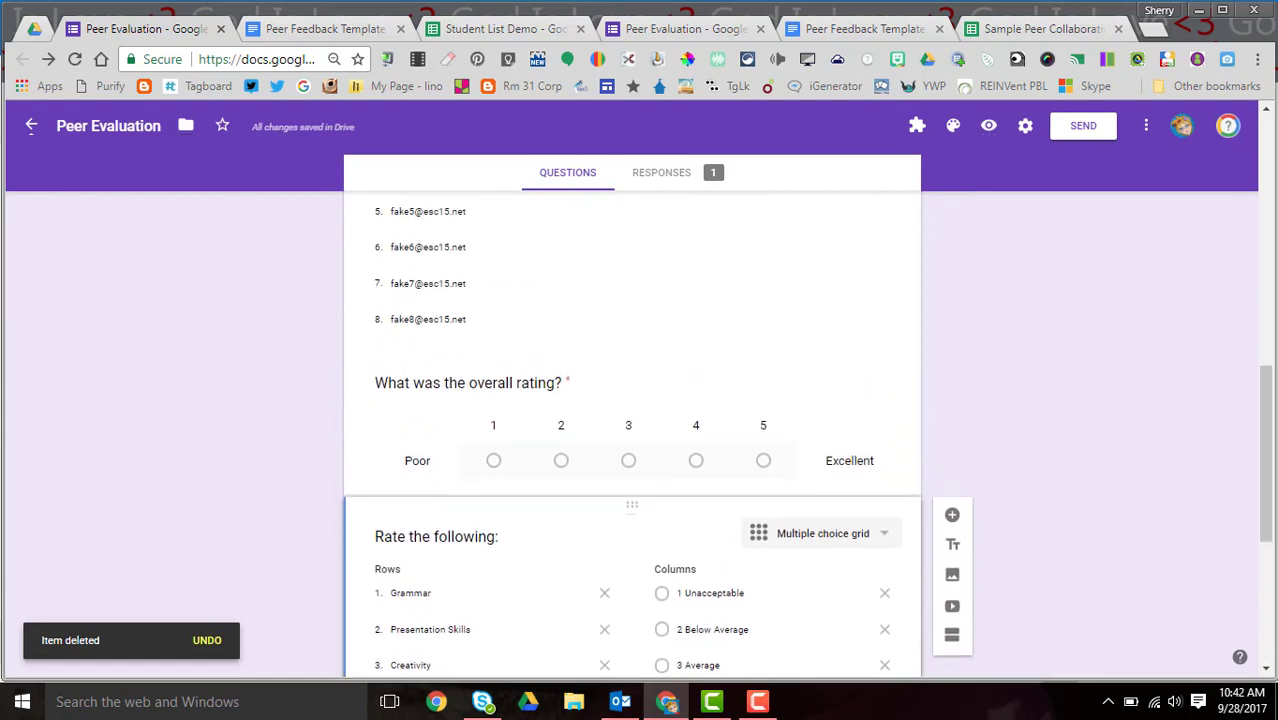
- Confirm the overall rating linear scale keeps 5 as its top value
click(537, 382)
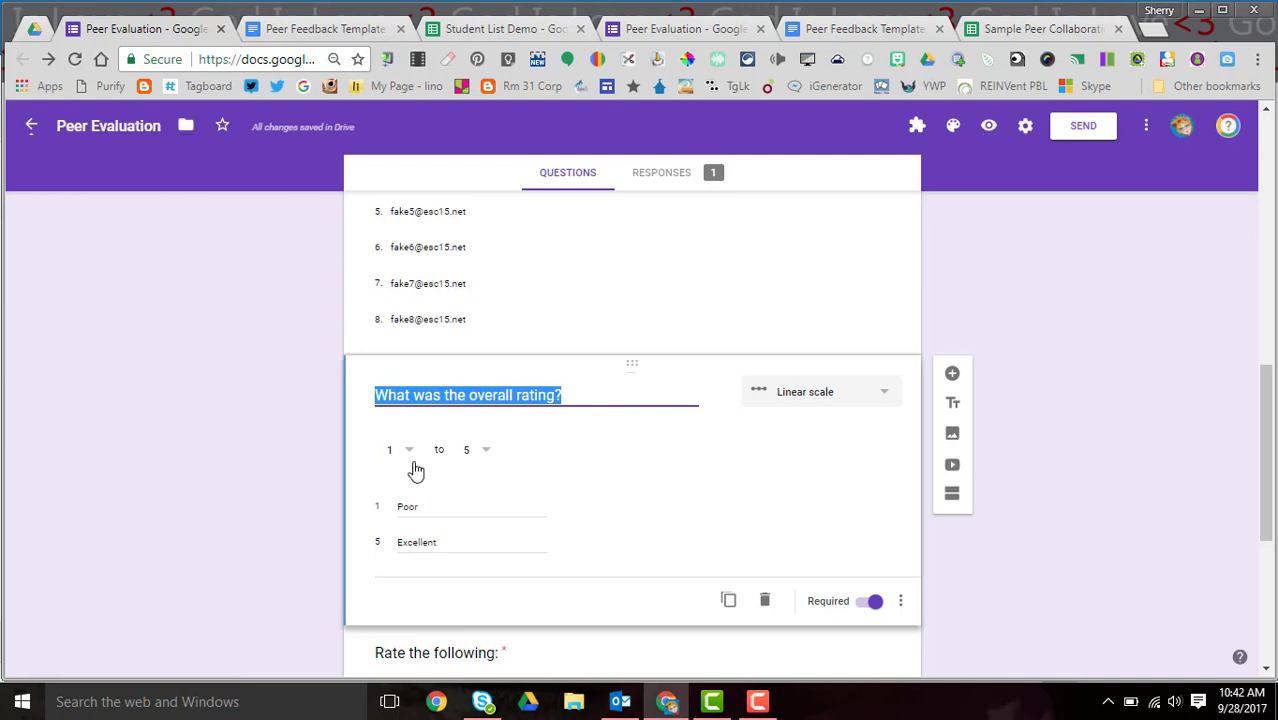
click(487, 452)
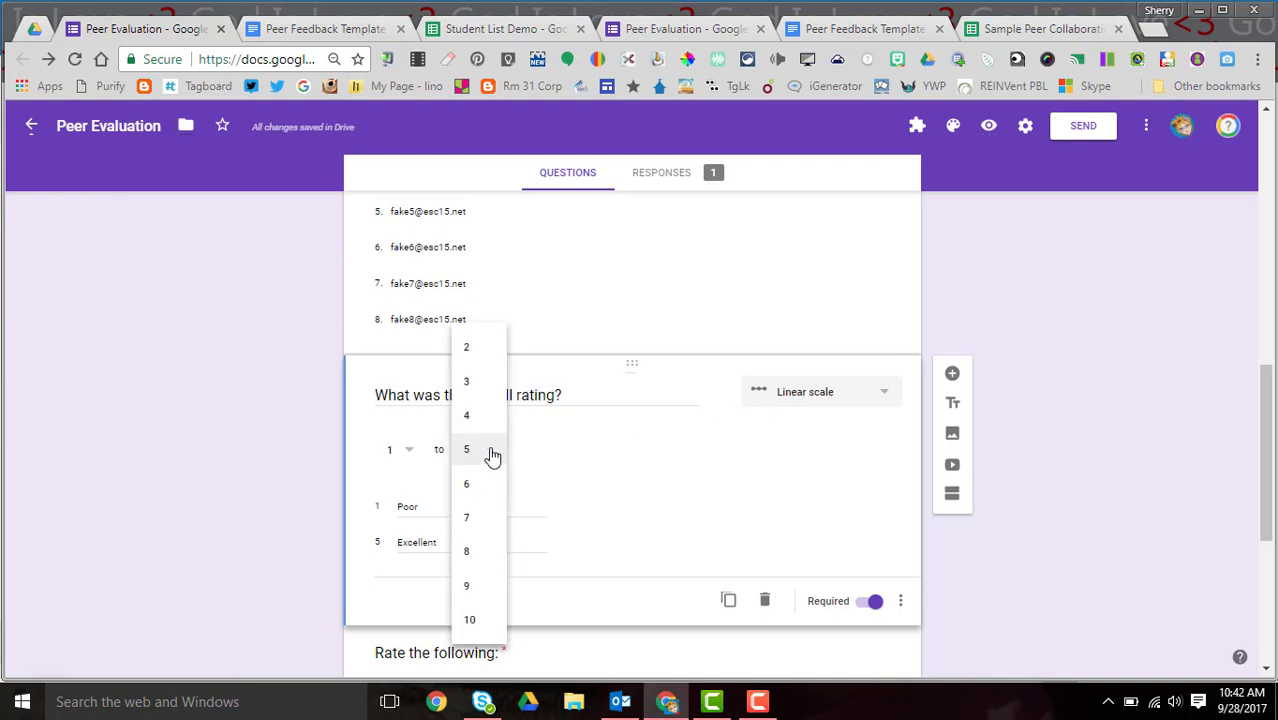
click(632, 470)
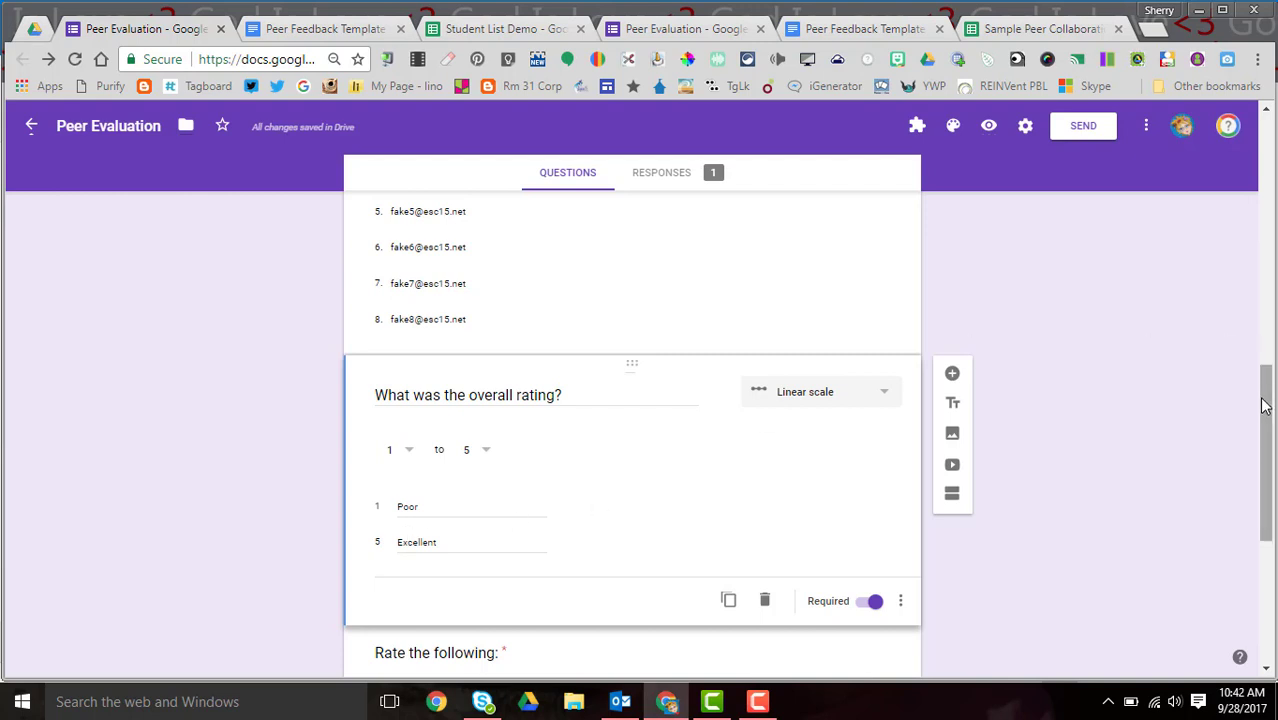
drag(1267, 420, 1232, 551)
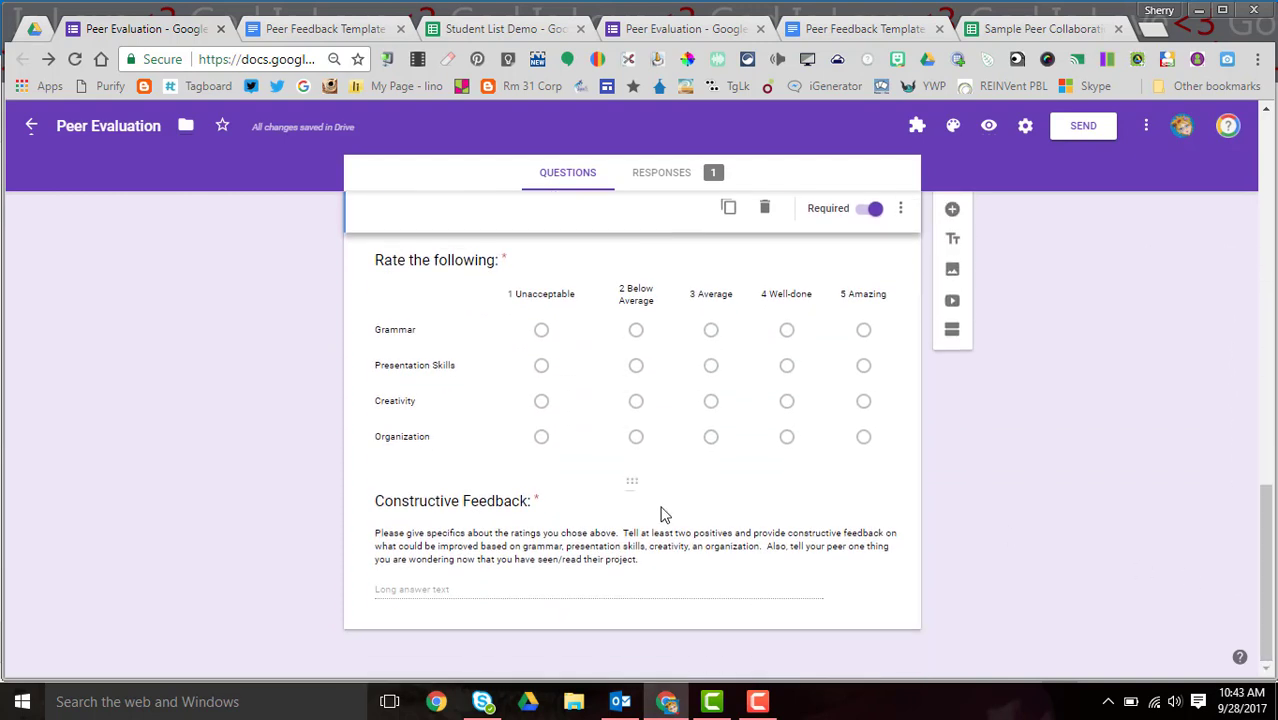
click(405, 503)
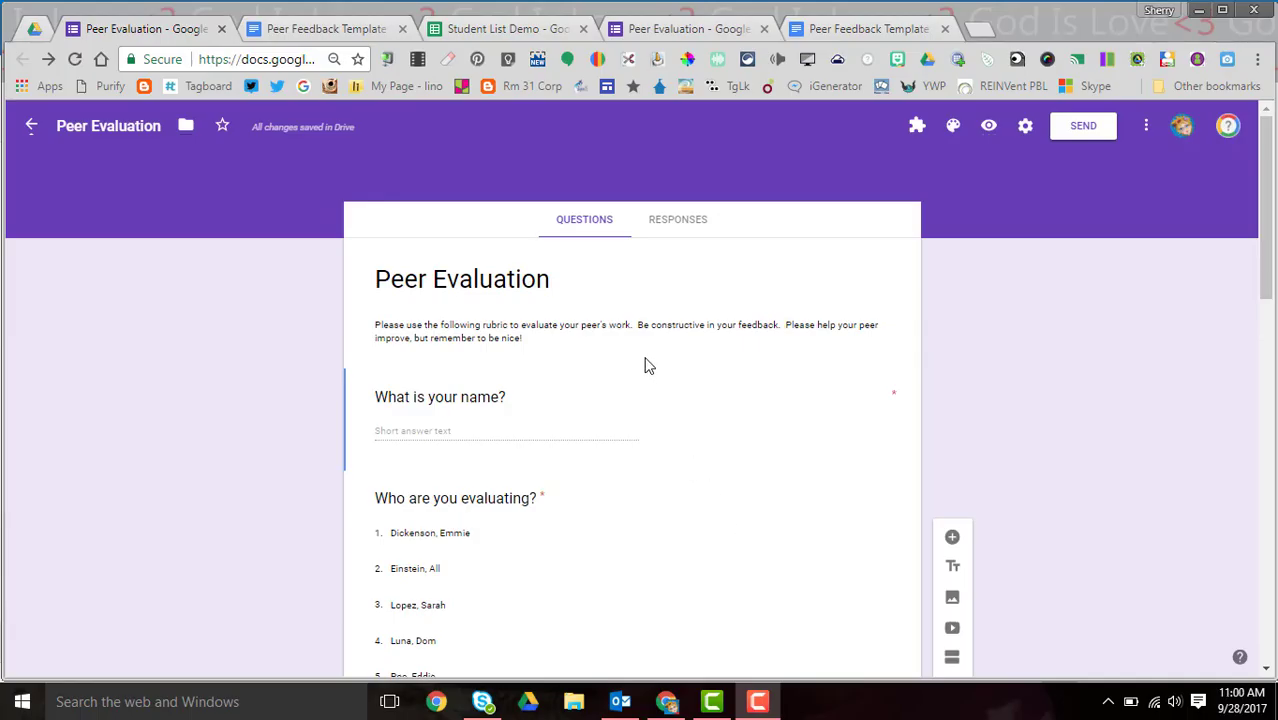
- From the Responses tab, link the form to a new Peer Evaluation (Responses) spreadsheet
click(671, 225)
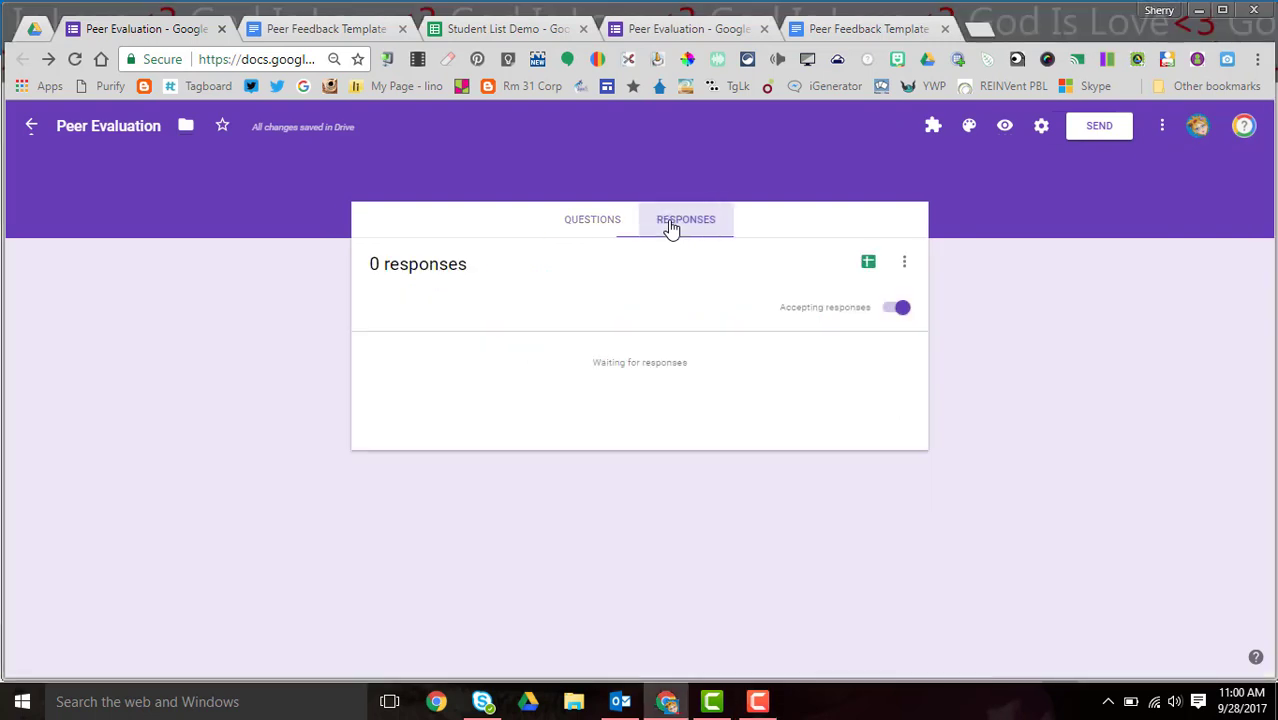
click(868, 264)
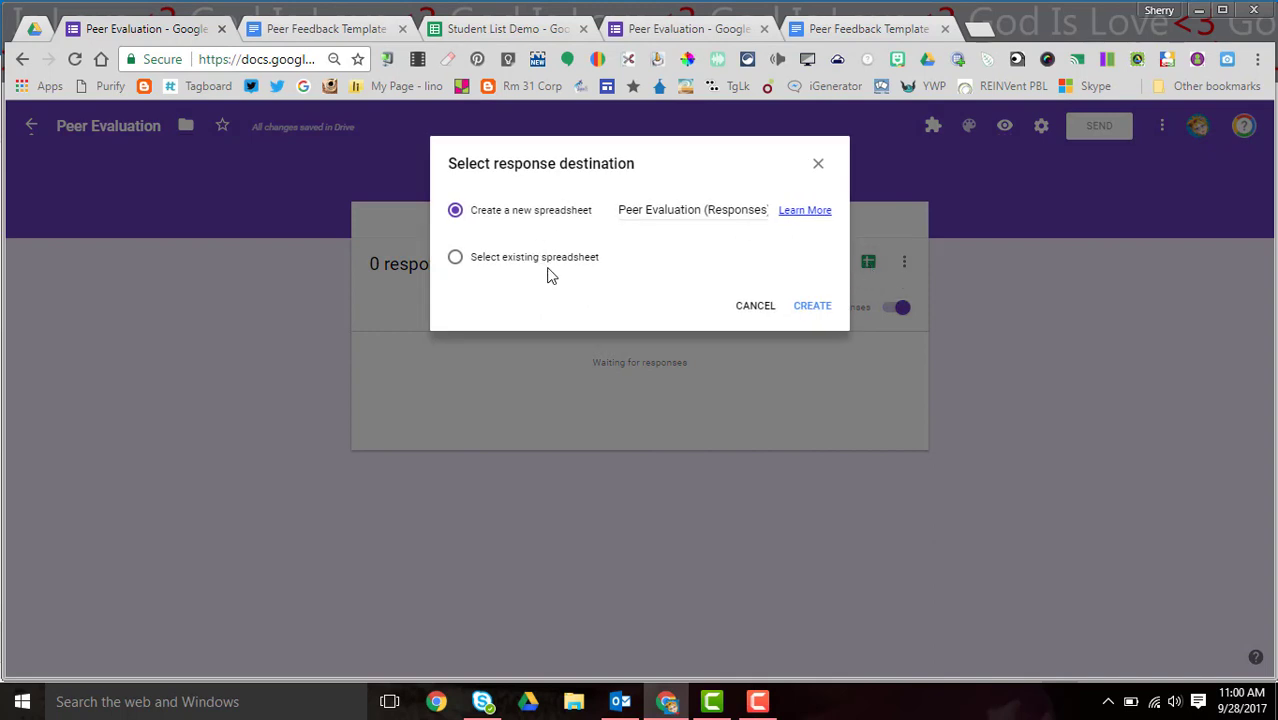
click(813, 307)
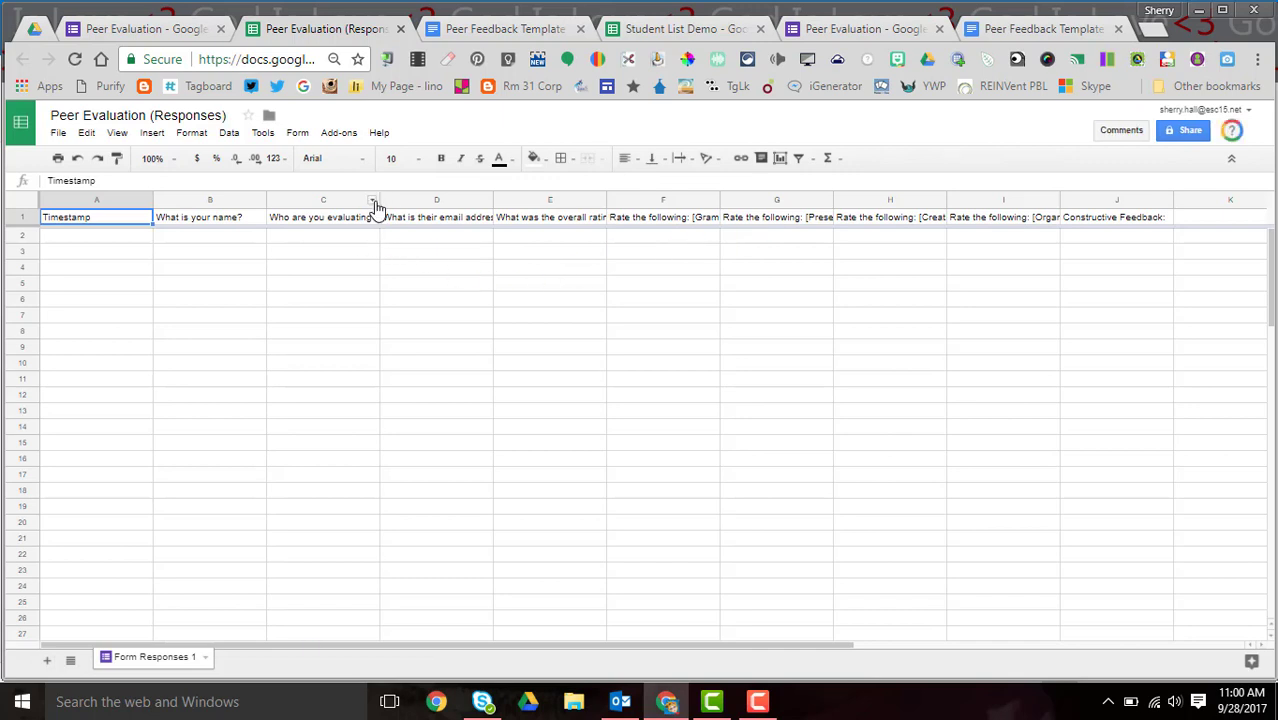
- Widen column C and apply Wrap text wrapping to header columns B through J
drag(379, 200, 436, 204)
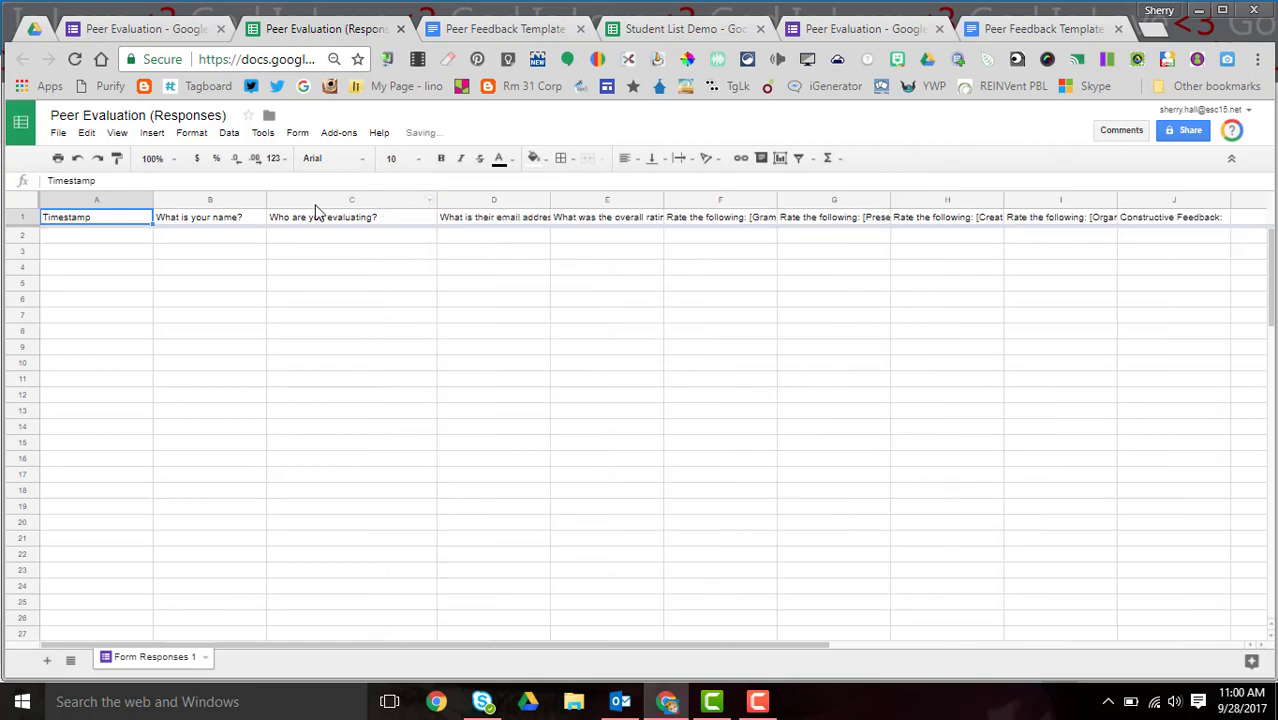
click(251, 200)
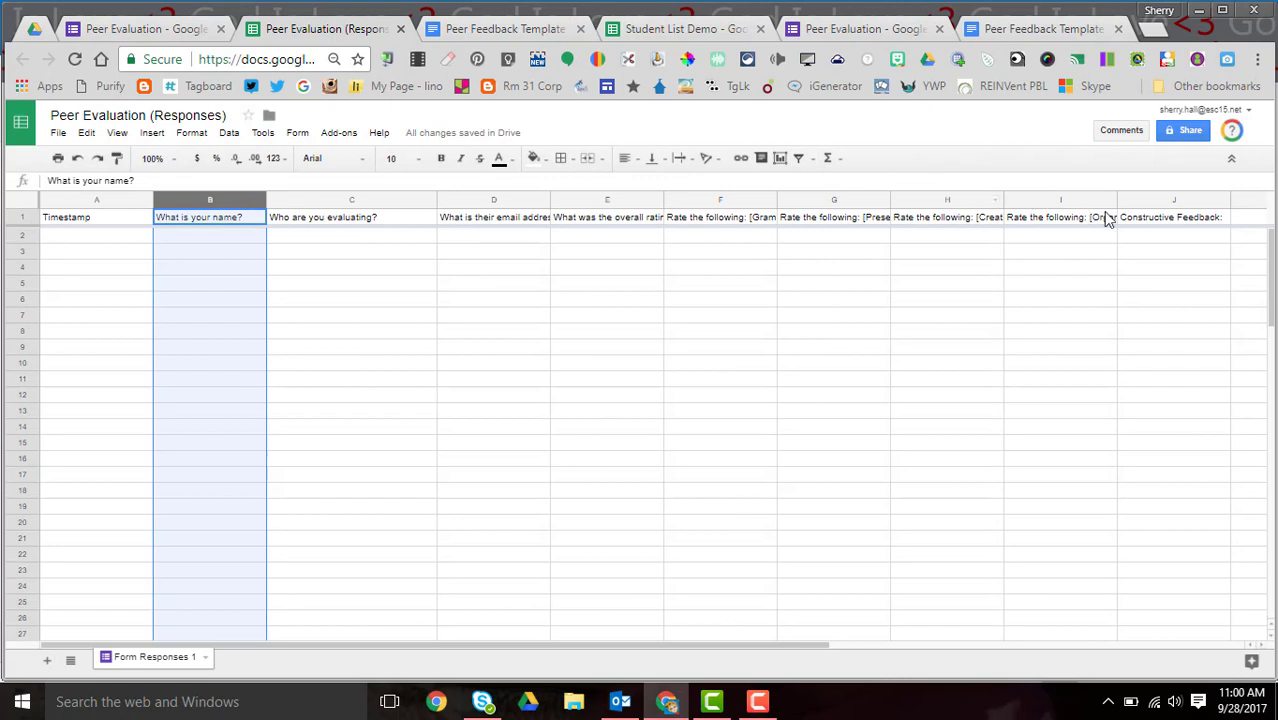
shift+click(1155, 204)
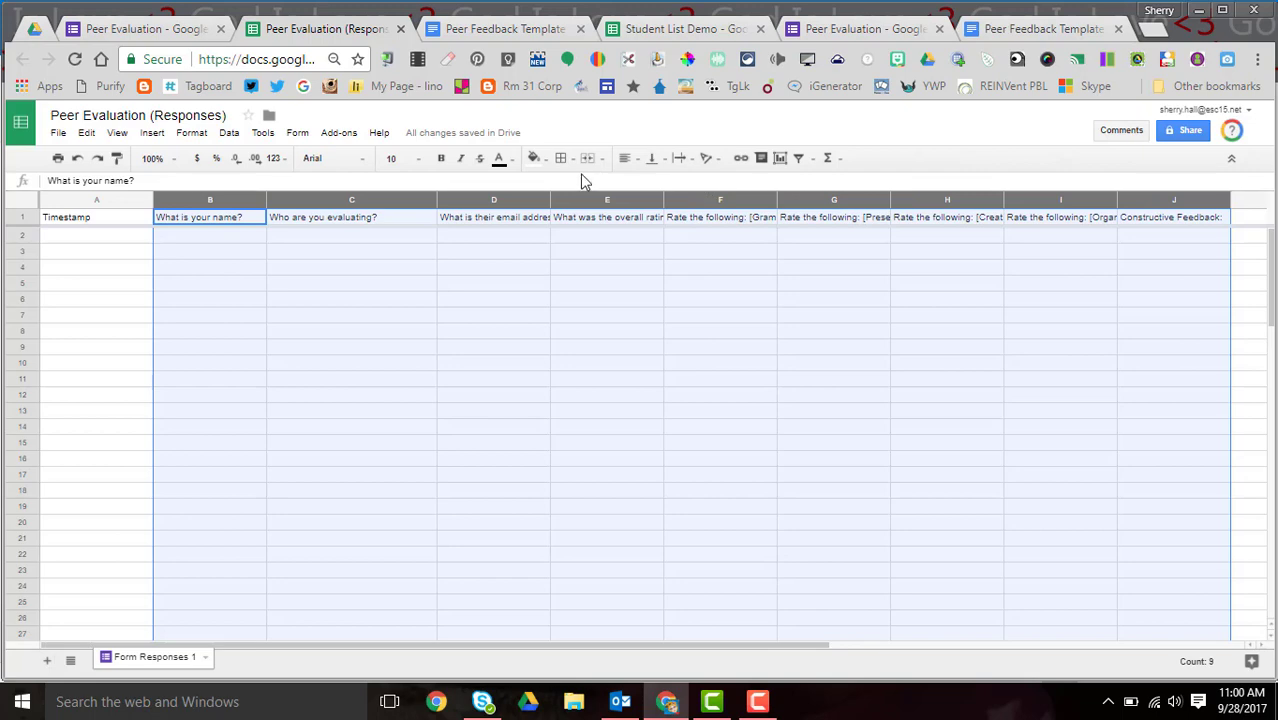
click(690, 160)
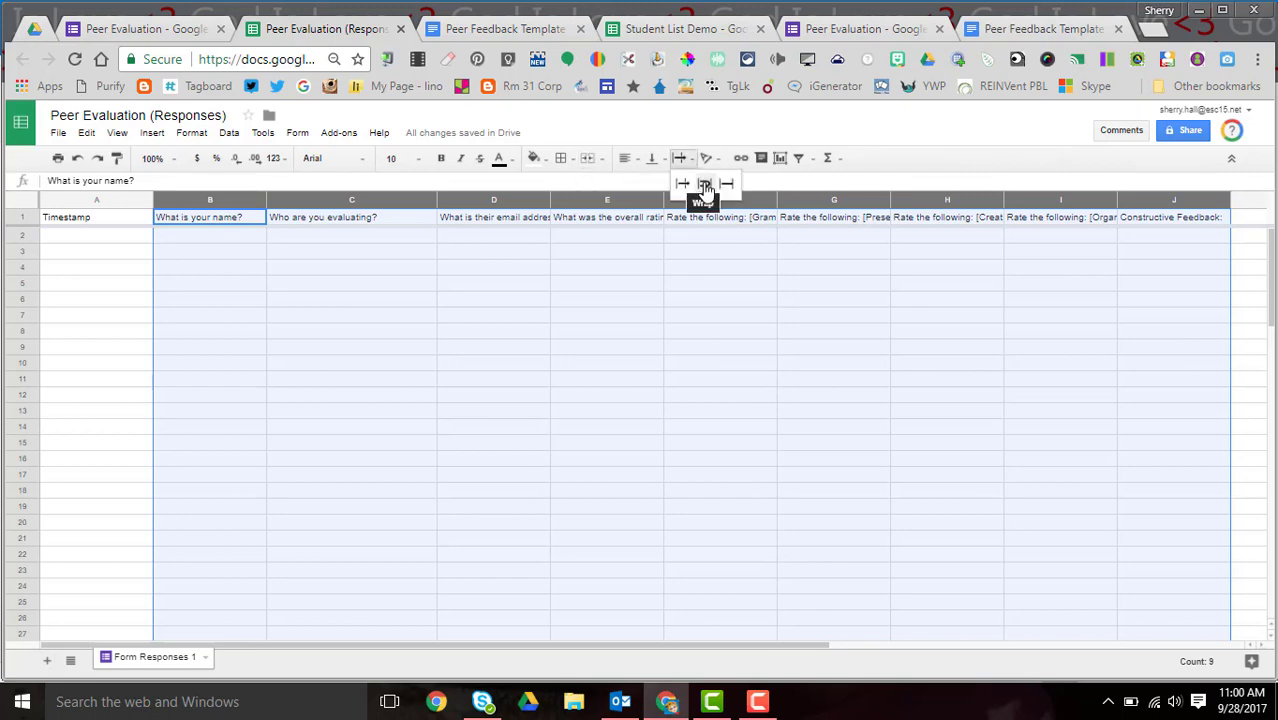
click(705, 186)
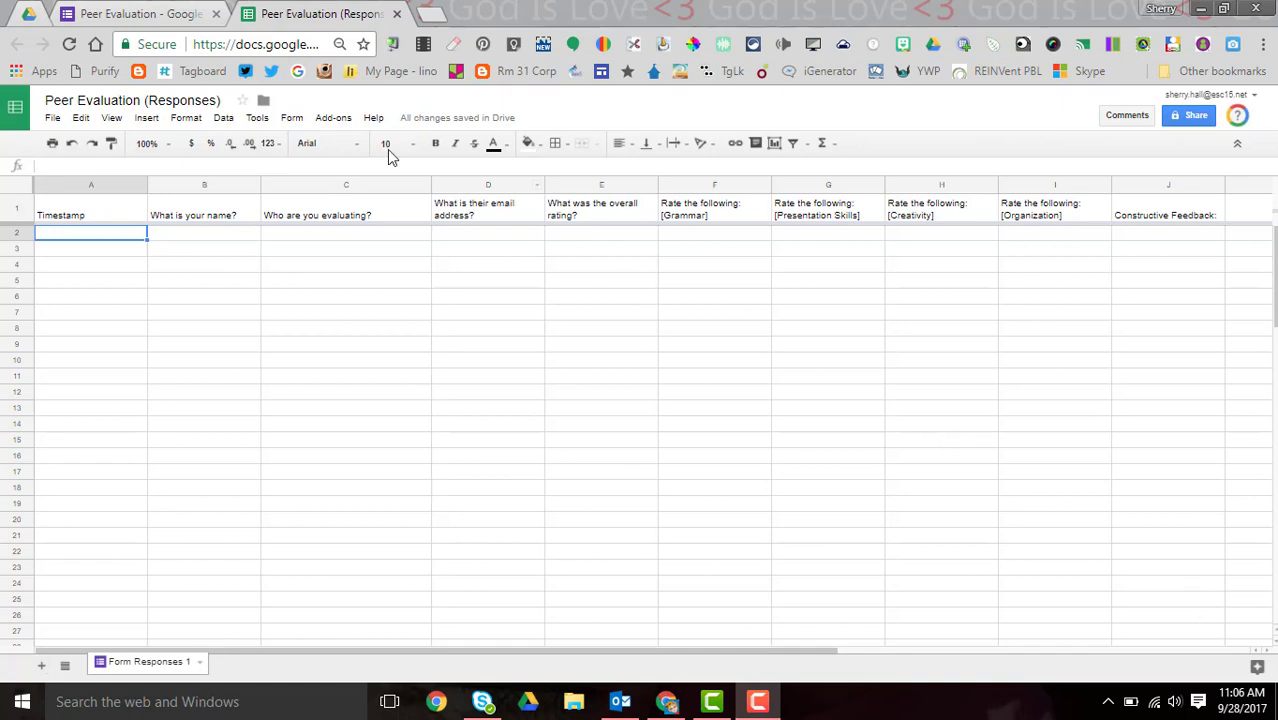
click(334, 118)
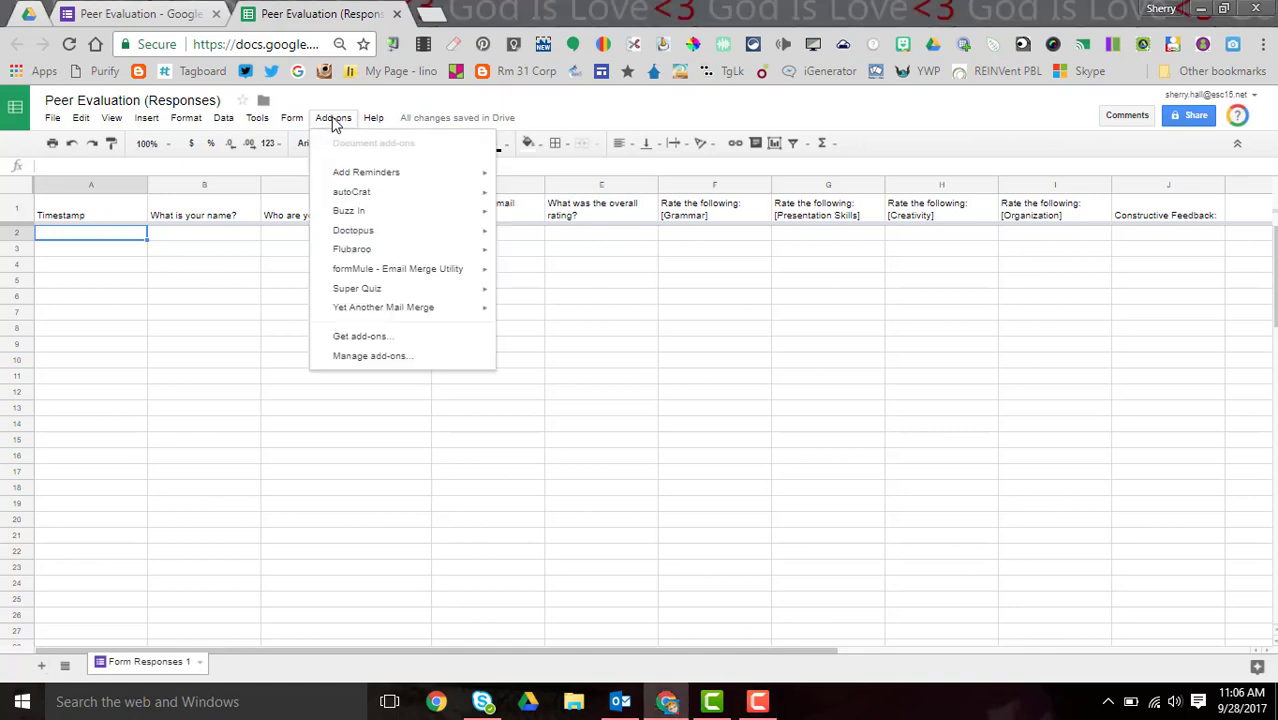
mouse_move(364, 220)
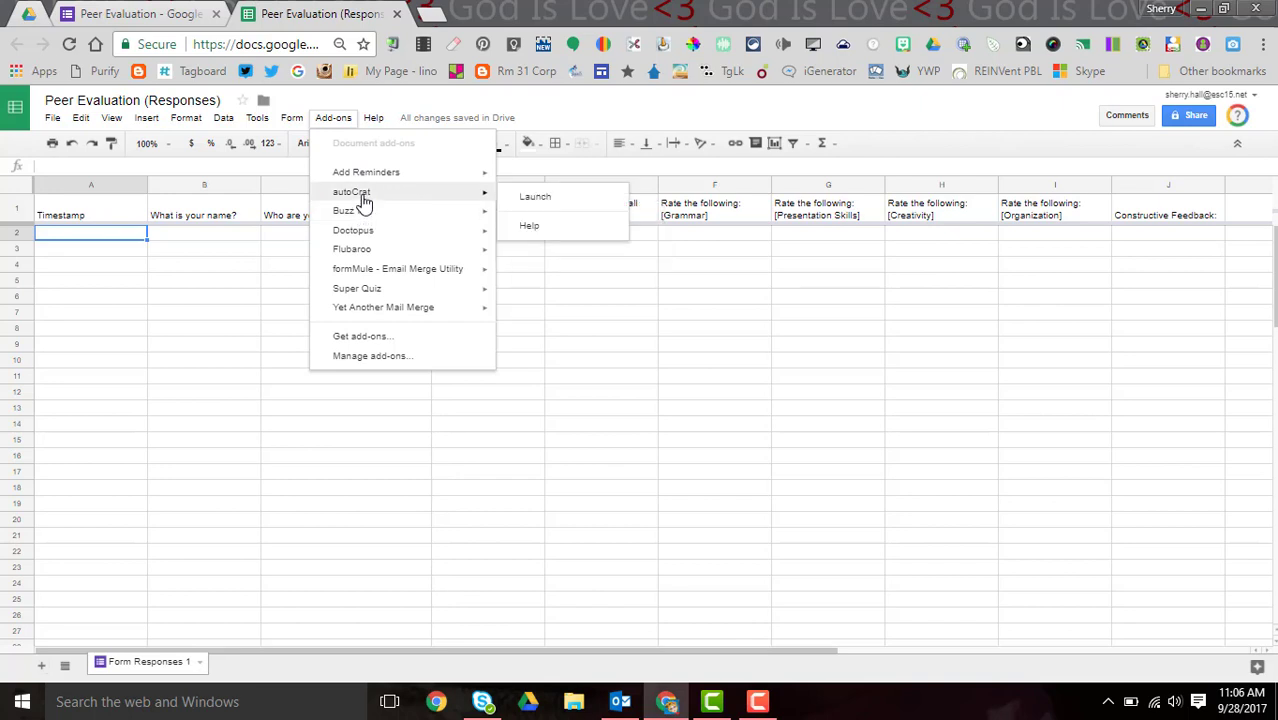
click(364, 337)
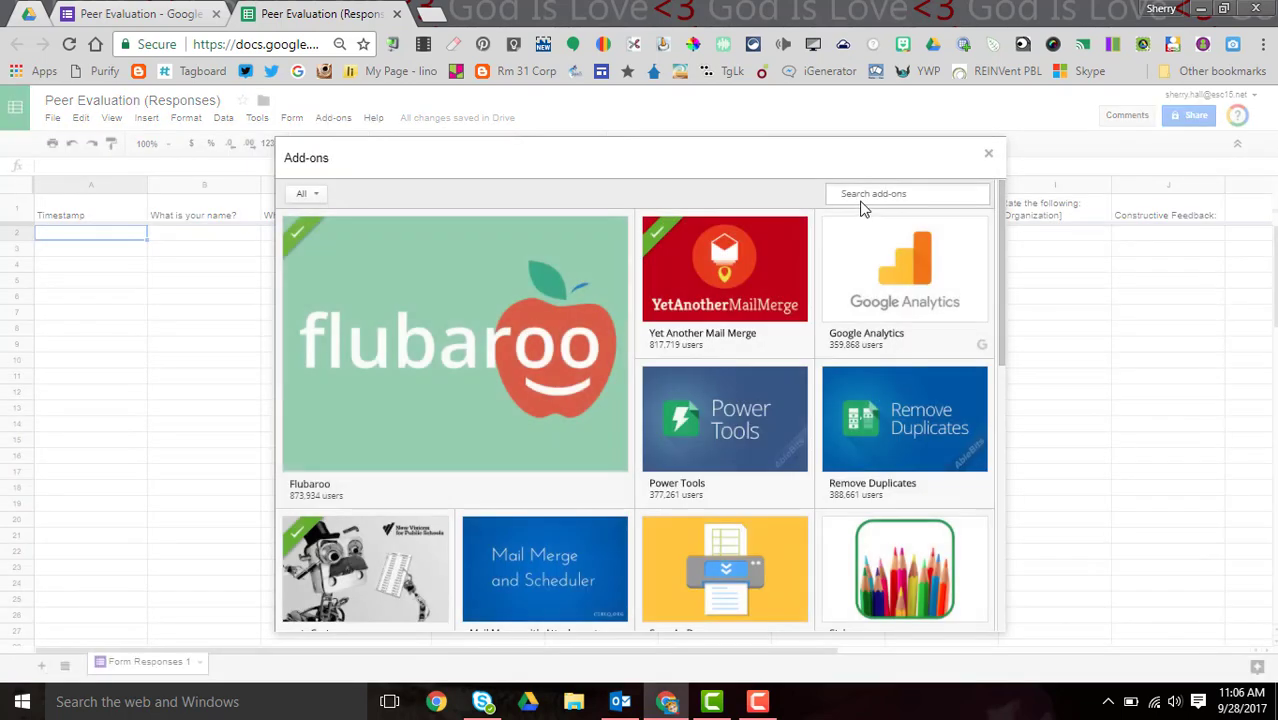
click(862, 196)
text(auto)
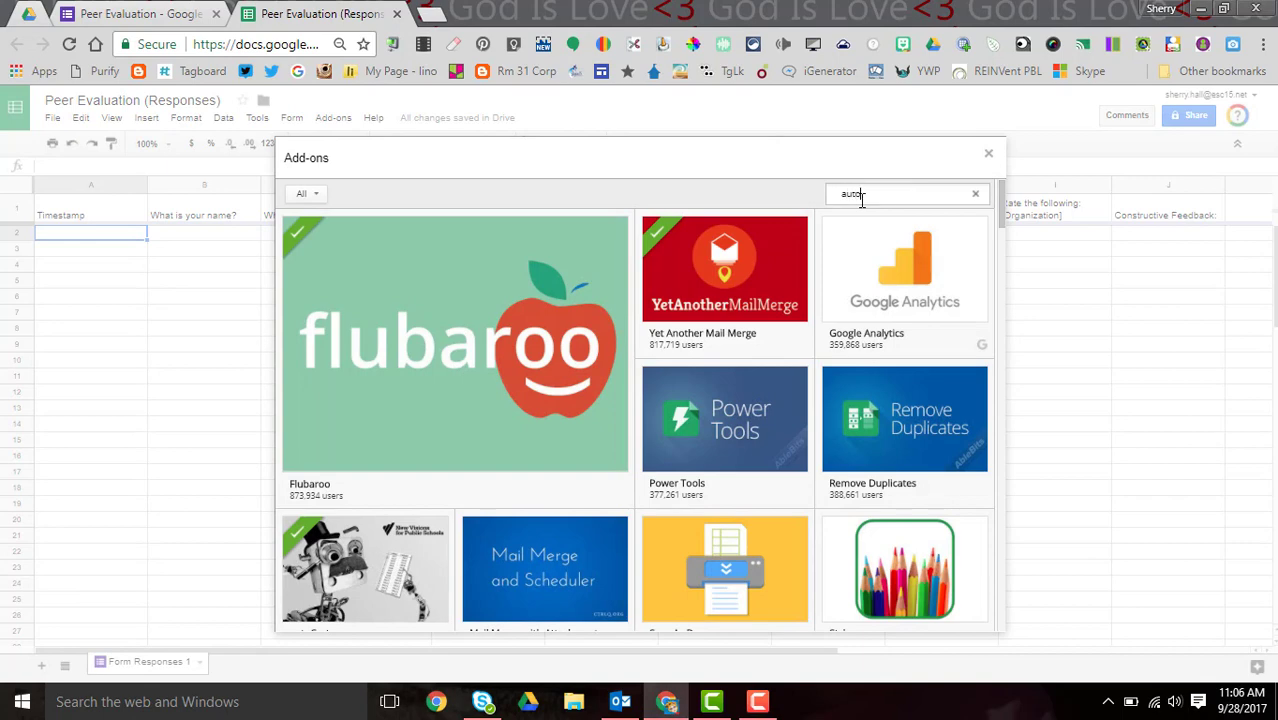
text(mat)
key(Return)
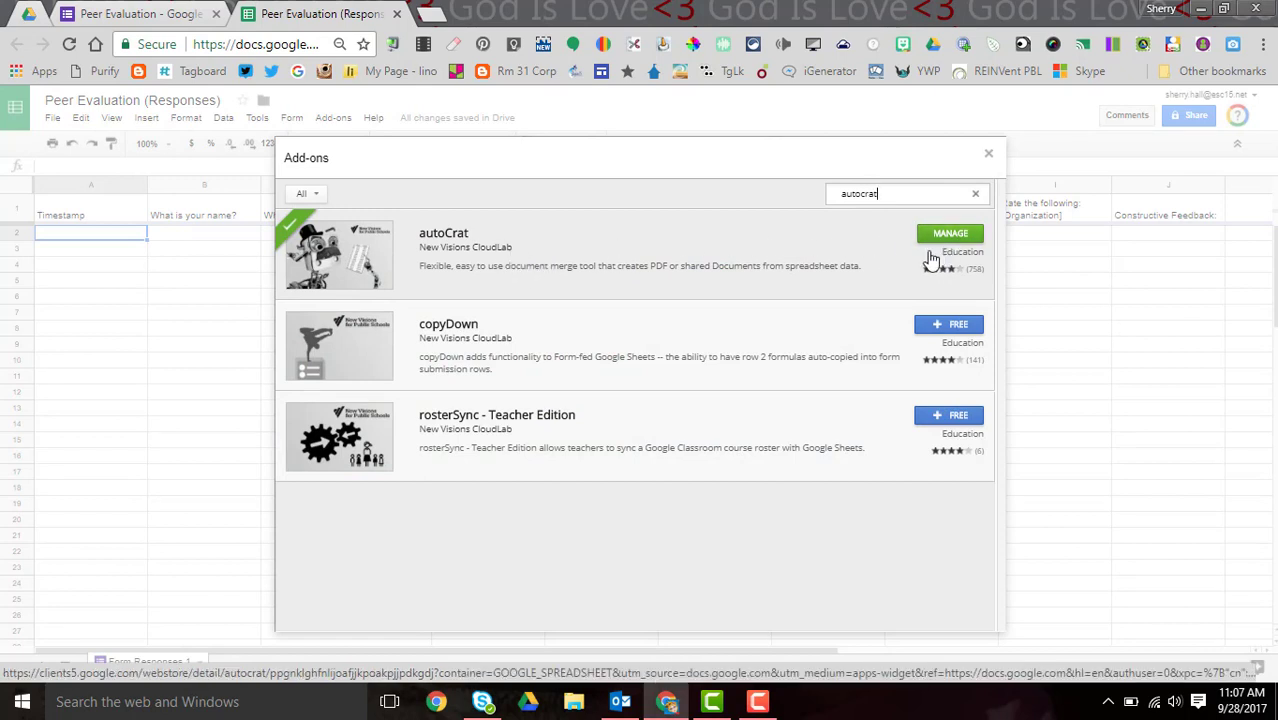
click(988, 157)
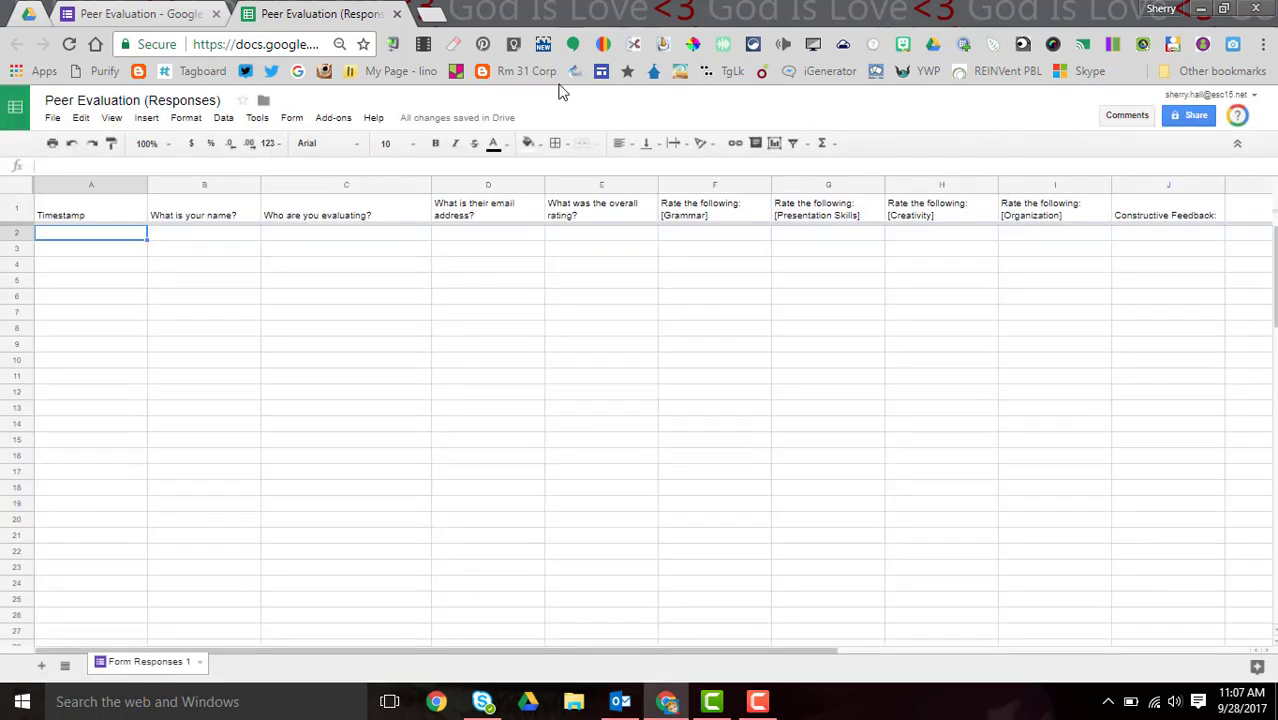
- Launch autoCrat and create a new merge job named 'Peer Evaluations'
click(331, 118)
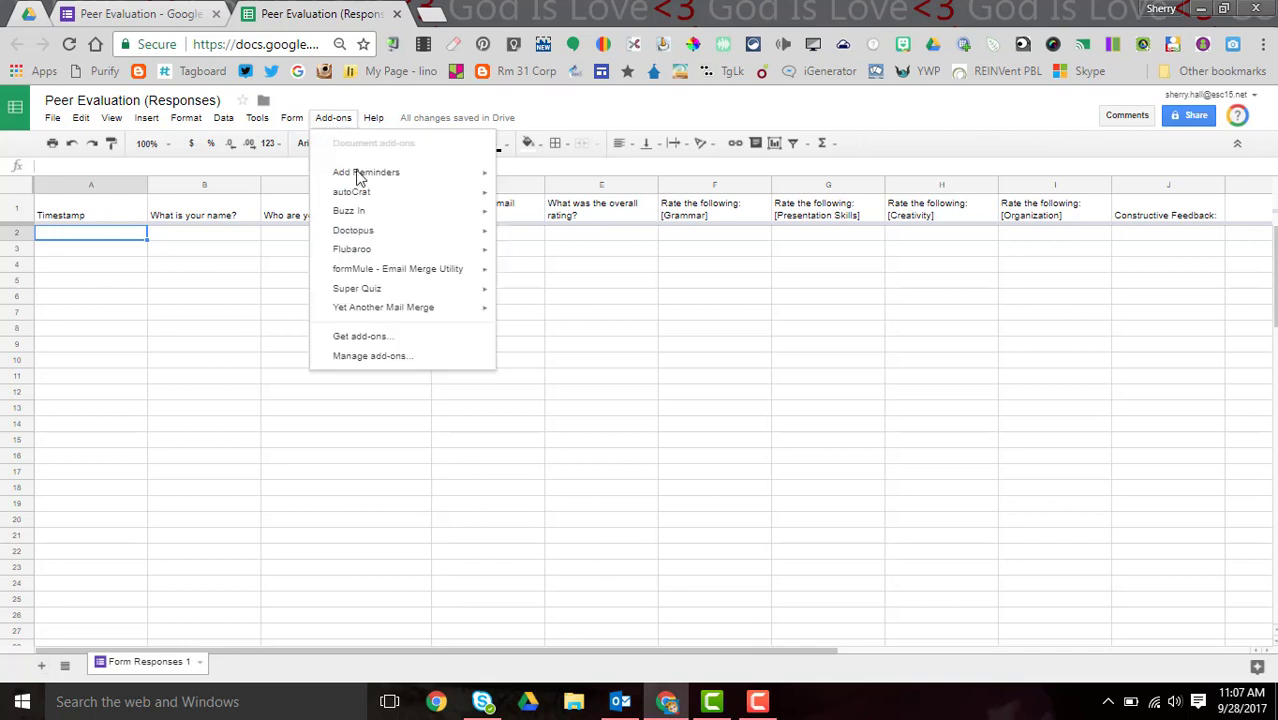
mouse_move(370, 202)
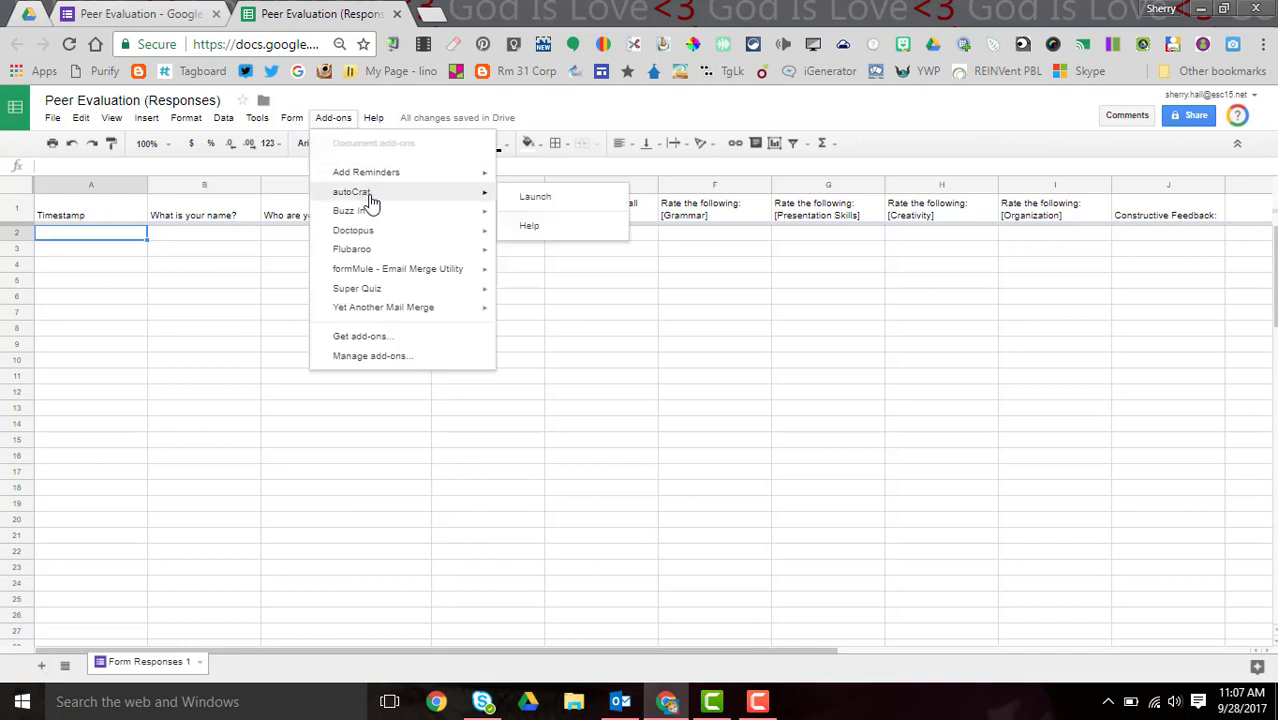
click(531, 198)
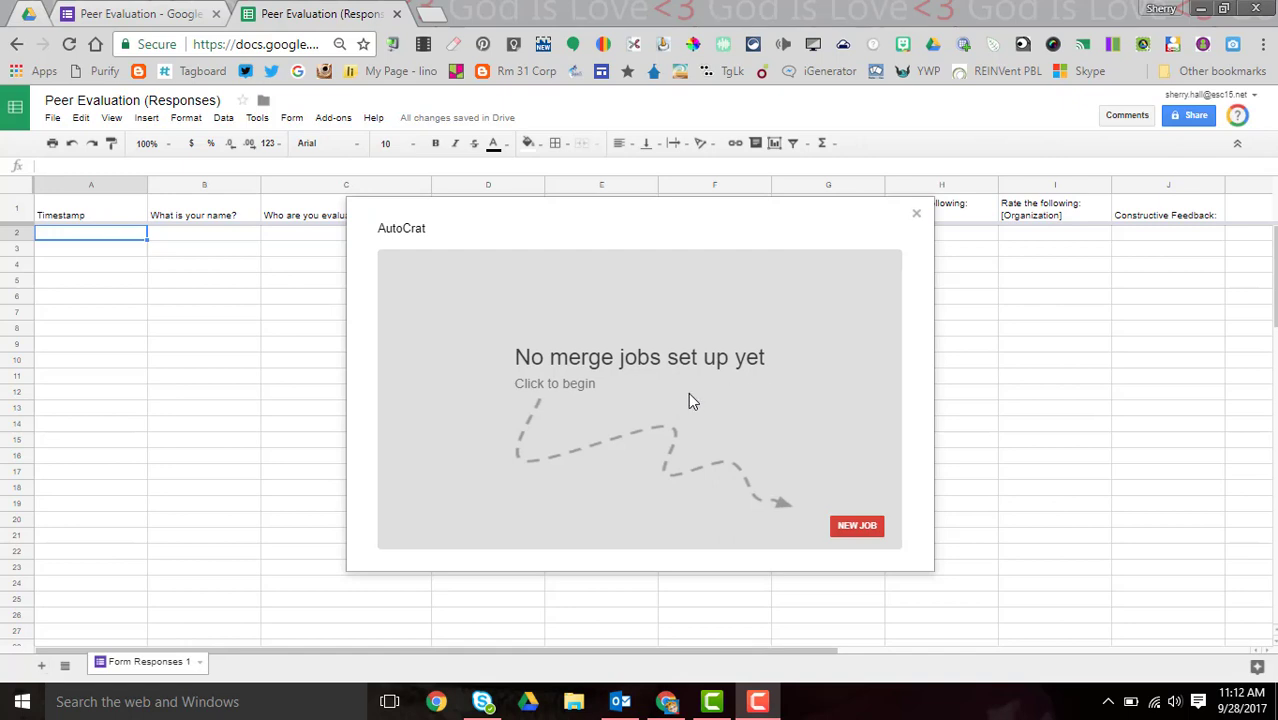
click(868, 530)
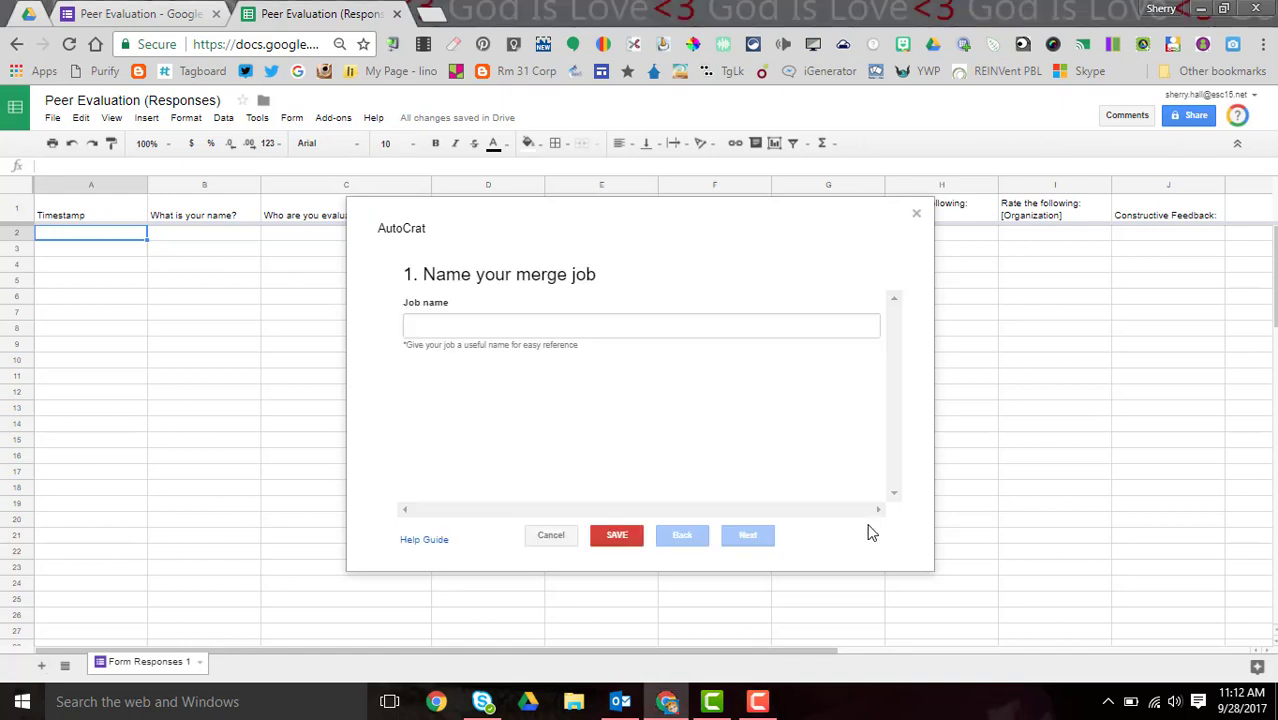
click(582, 331)
text(P)
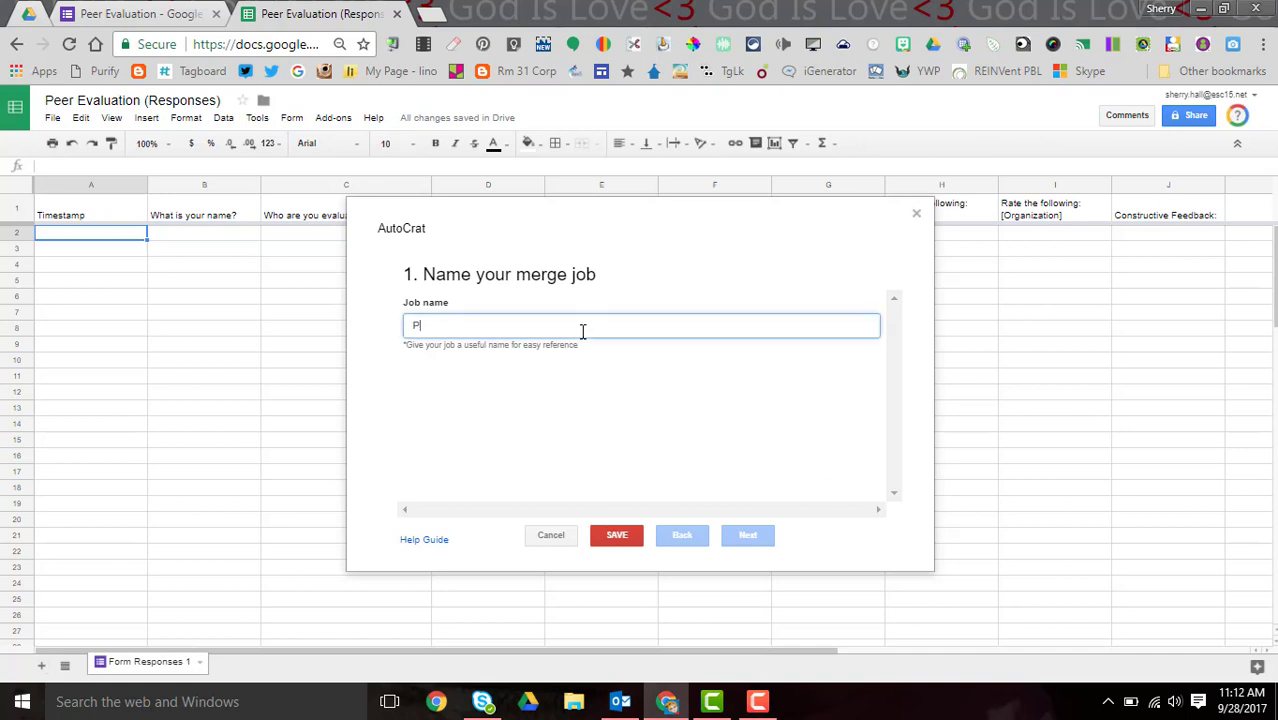
text(eer Ev)
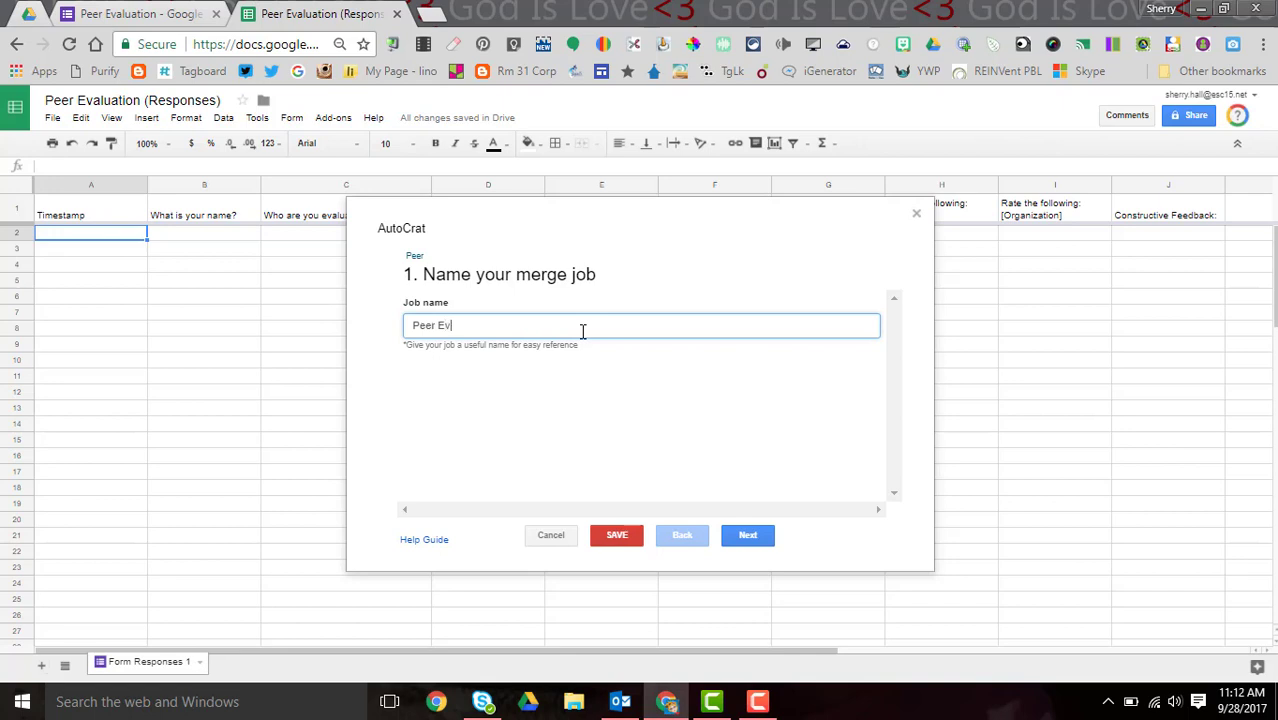
text(aluations)
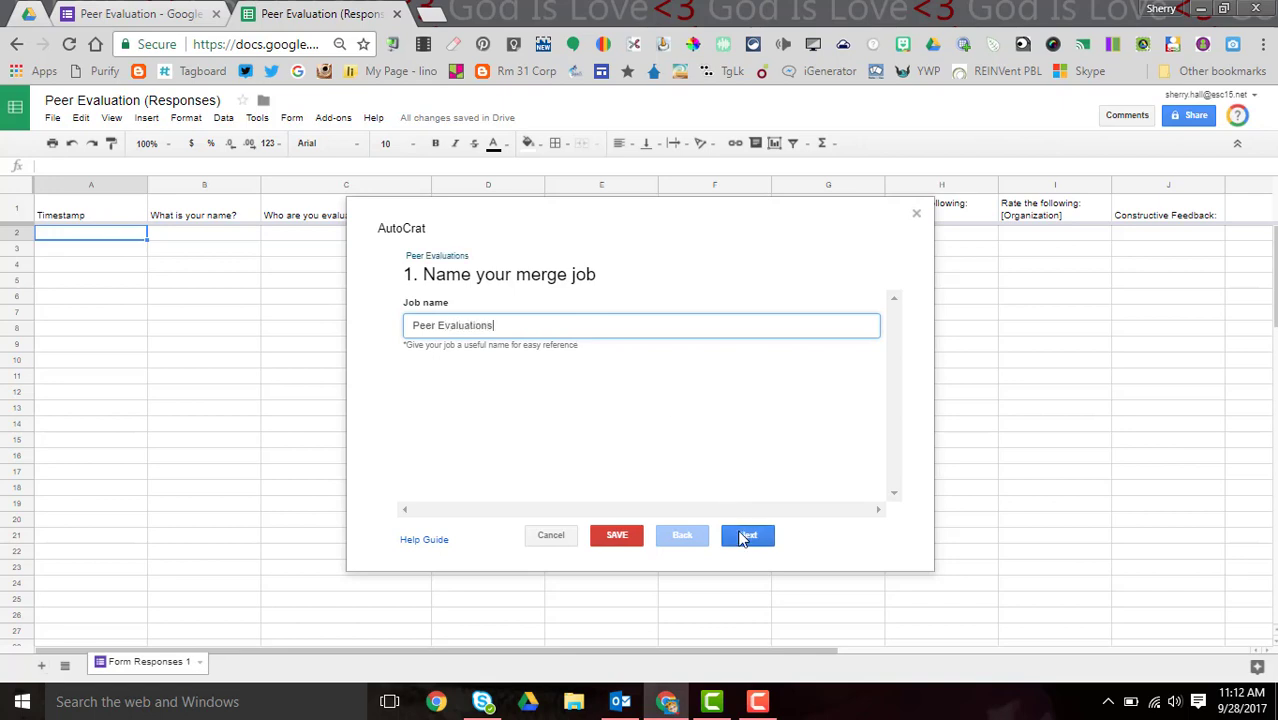
click(741, 536)
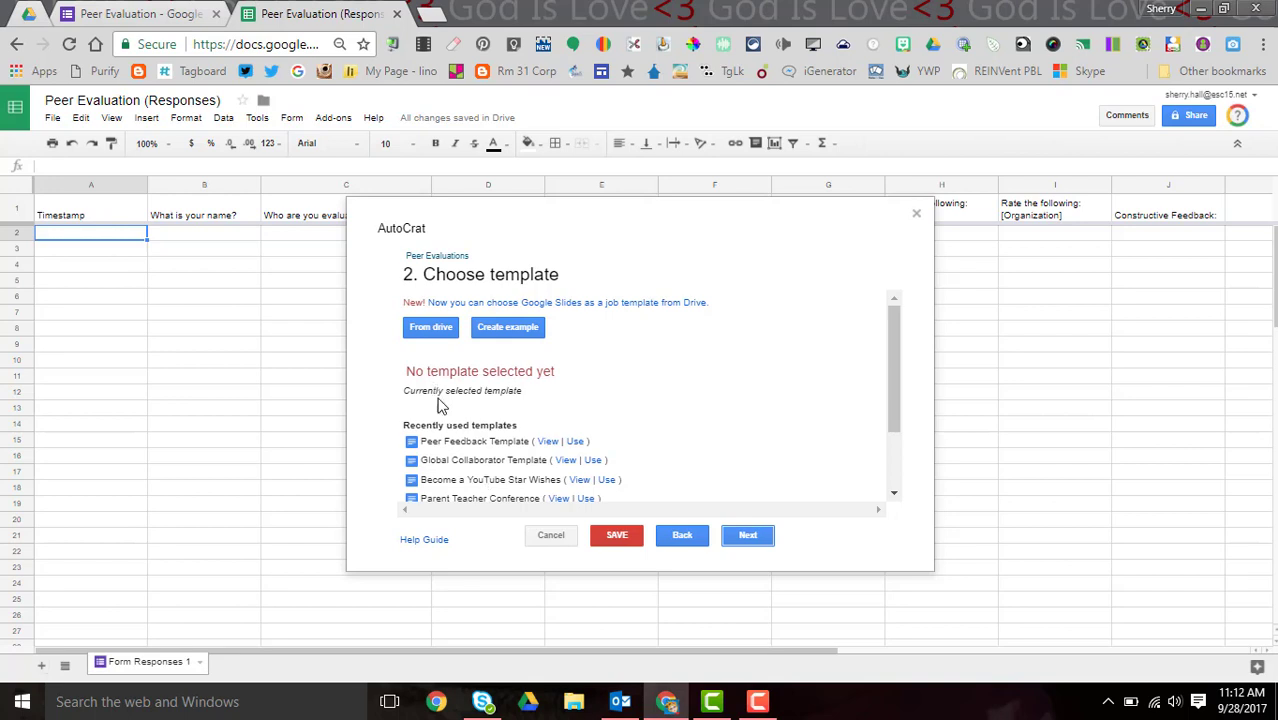
- Choose the Peer Feedback Template document from Drive as the job's template
click(430, 330)
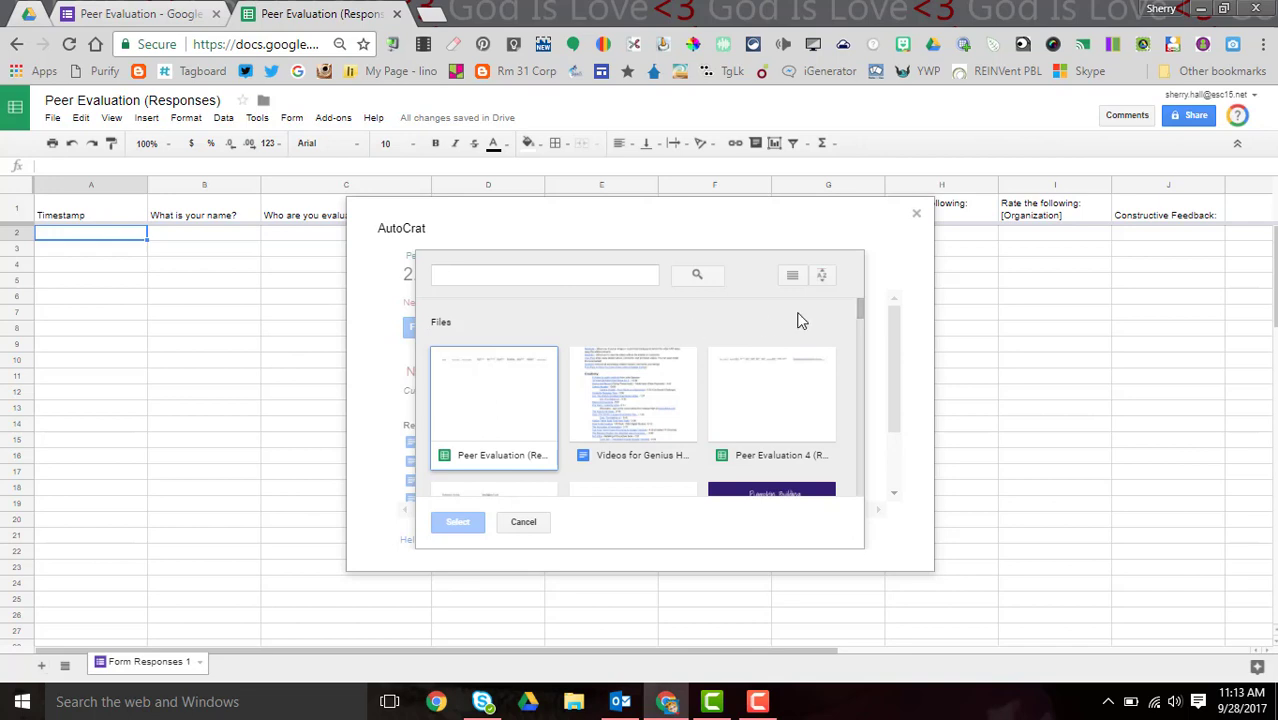
drag(860, 313, 857, 328)
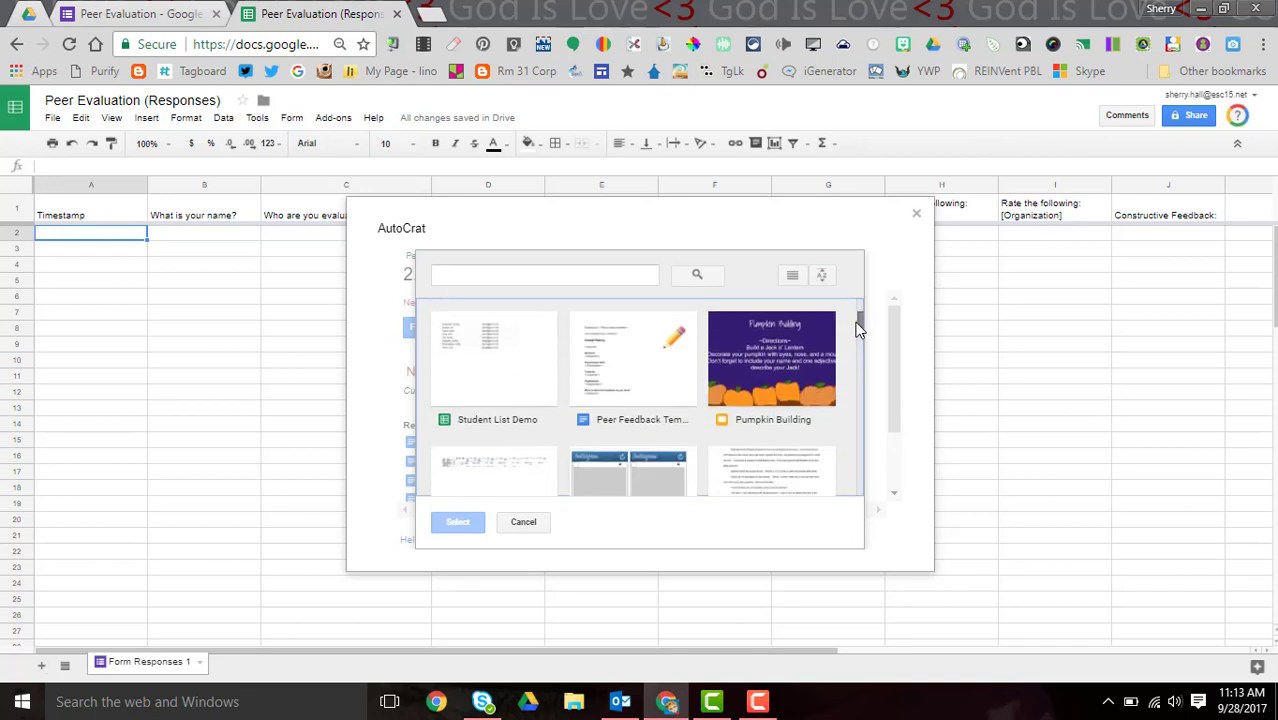
click(621, 370)
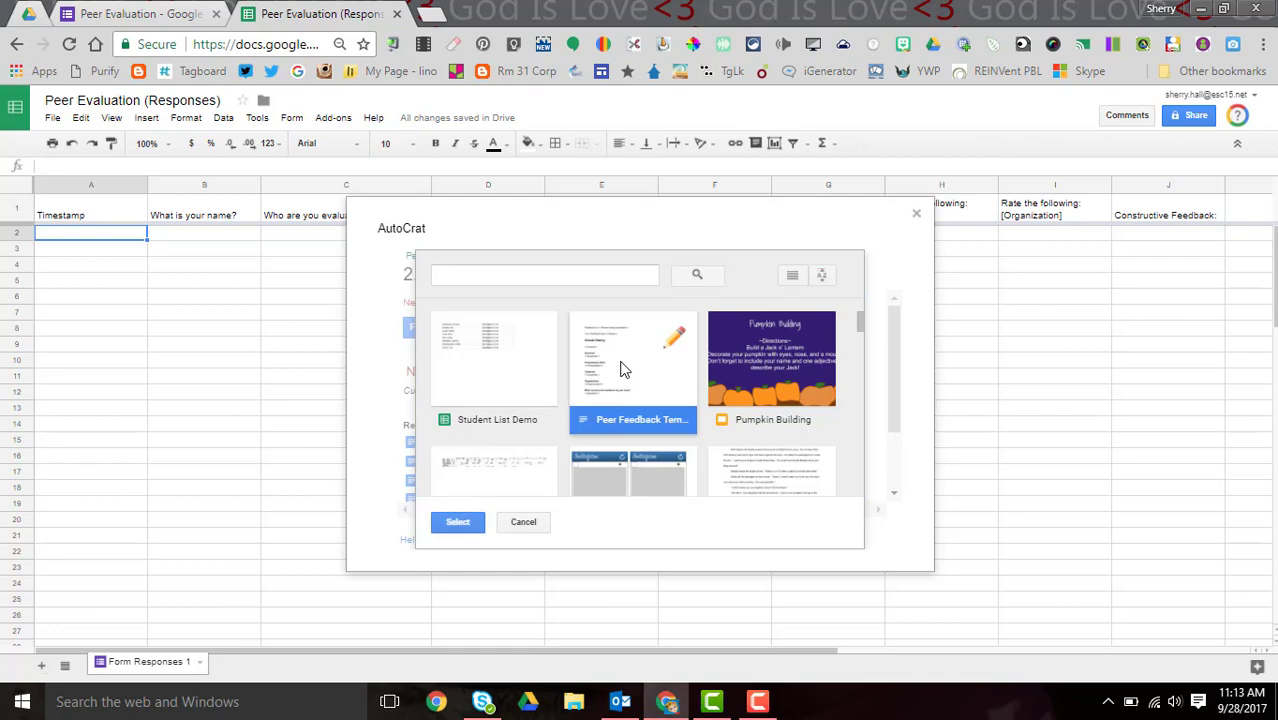
click(468, 524)
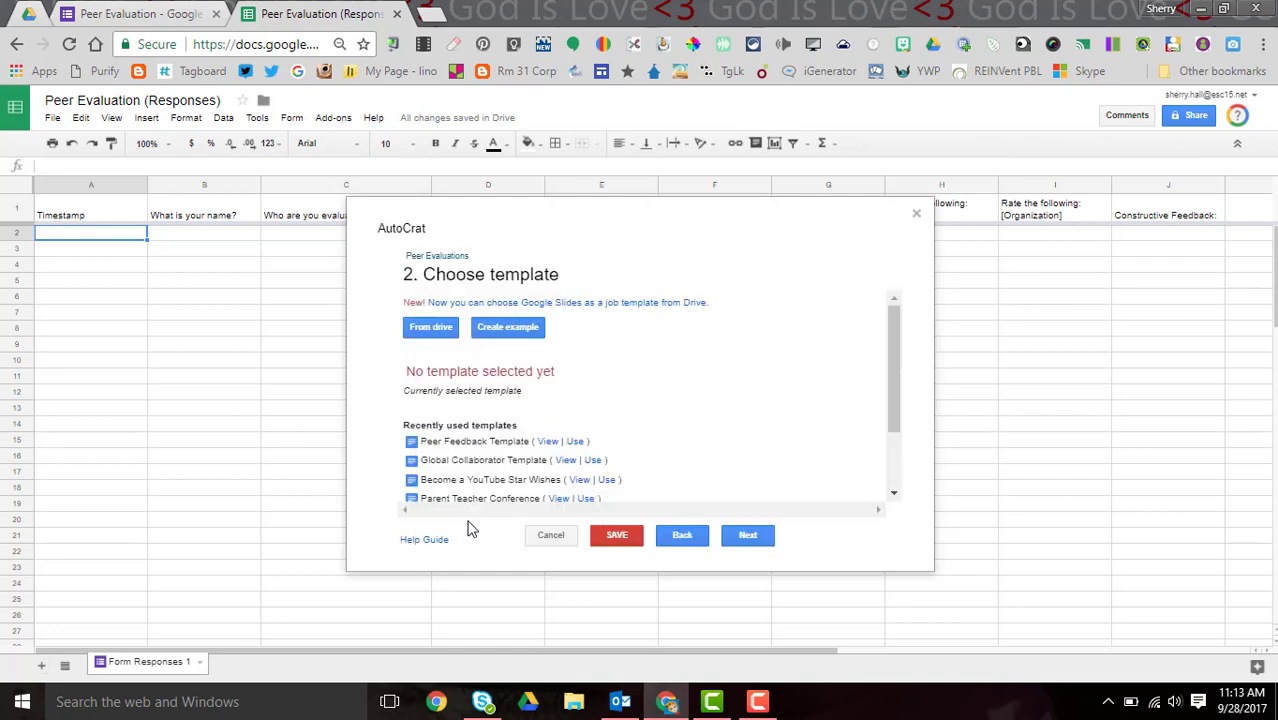
click(748, 537)
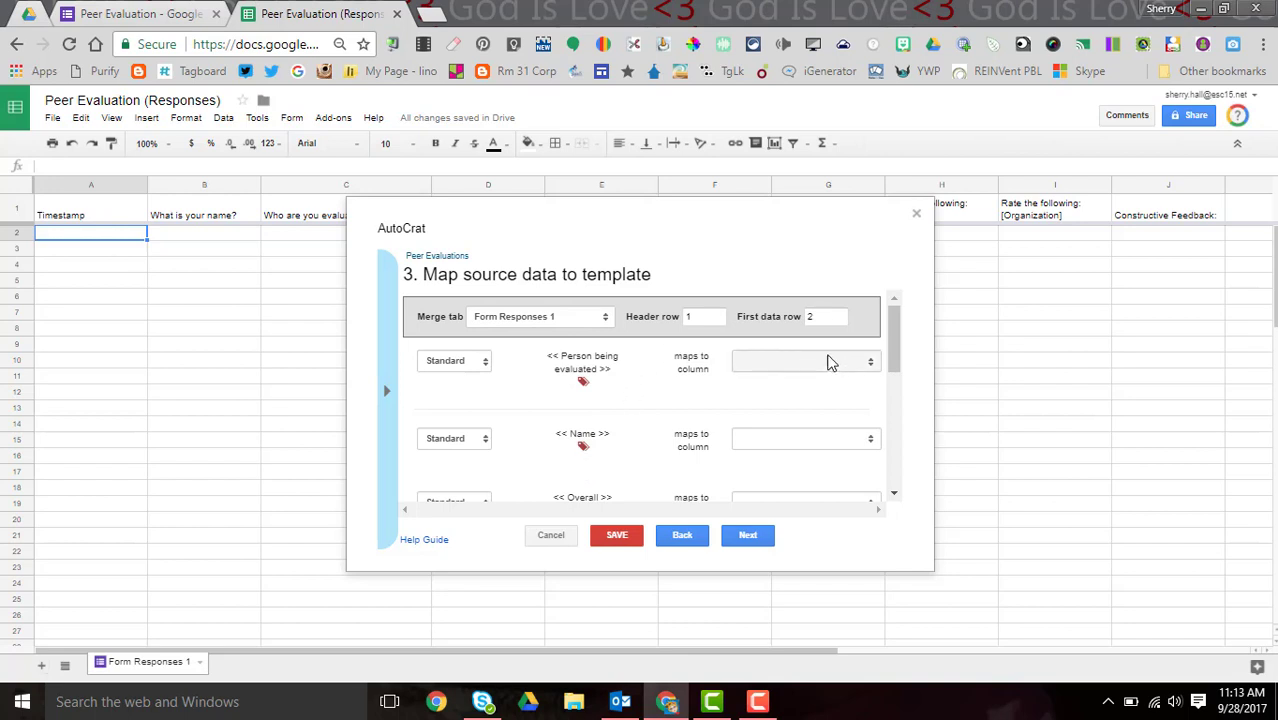
- Map Person being evaluated, Name, Overall and Grammar tags to their matching response columns
click(872, 368)
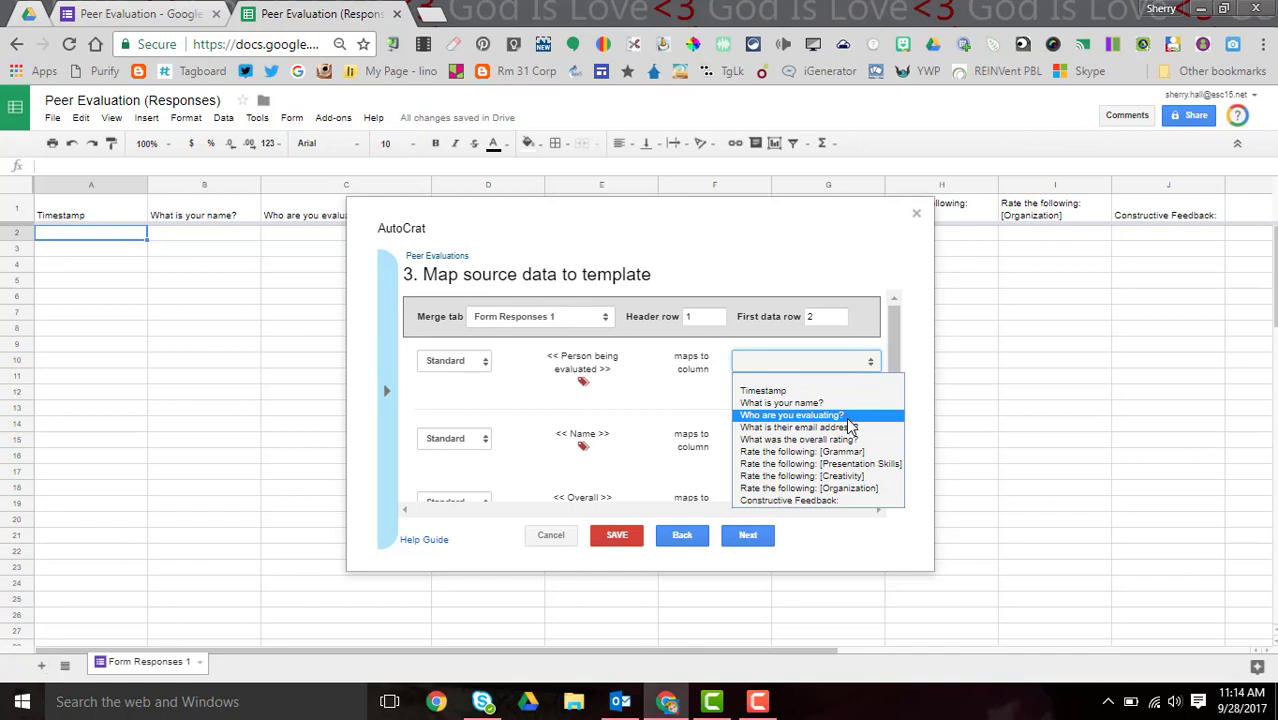
click(847, 418)
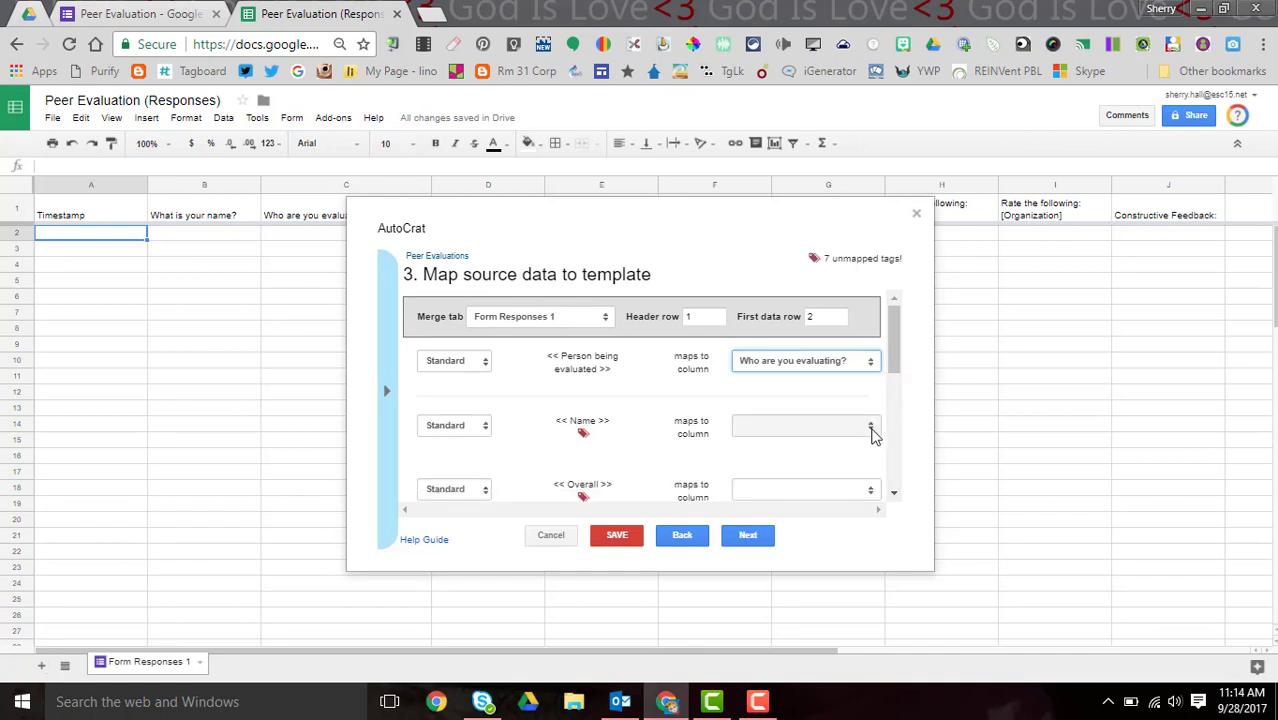
click(871, 430)
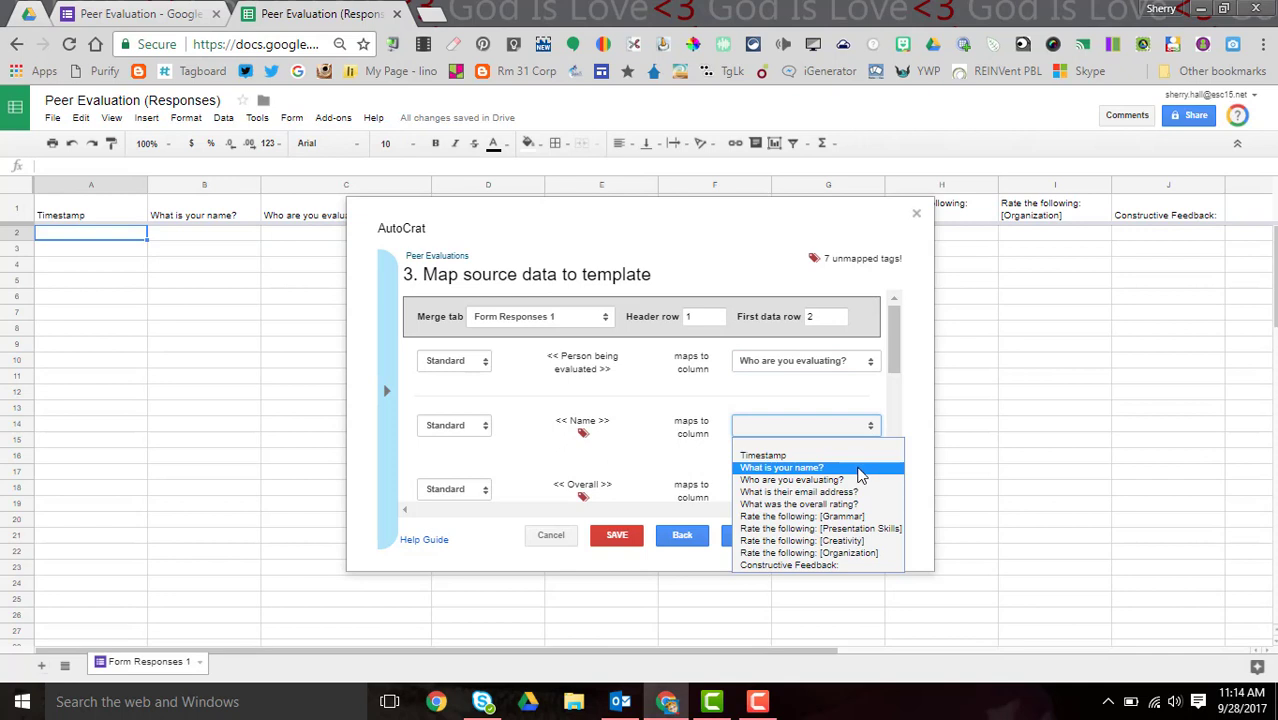
click(859, 469)
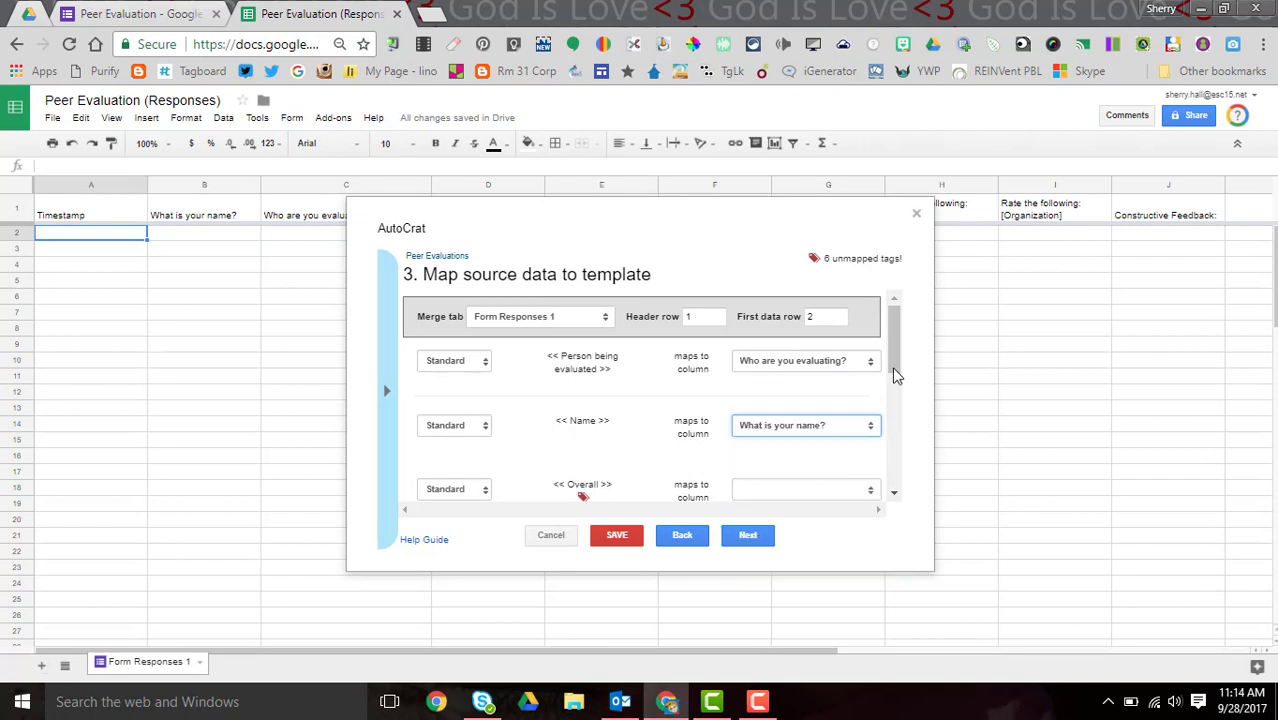
scroll(895, 355, down, 2)
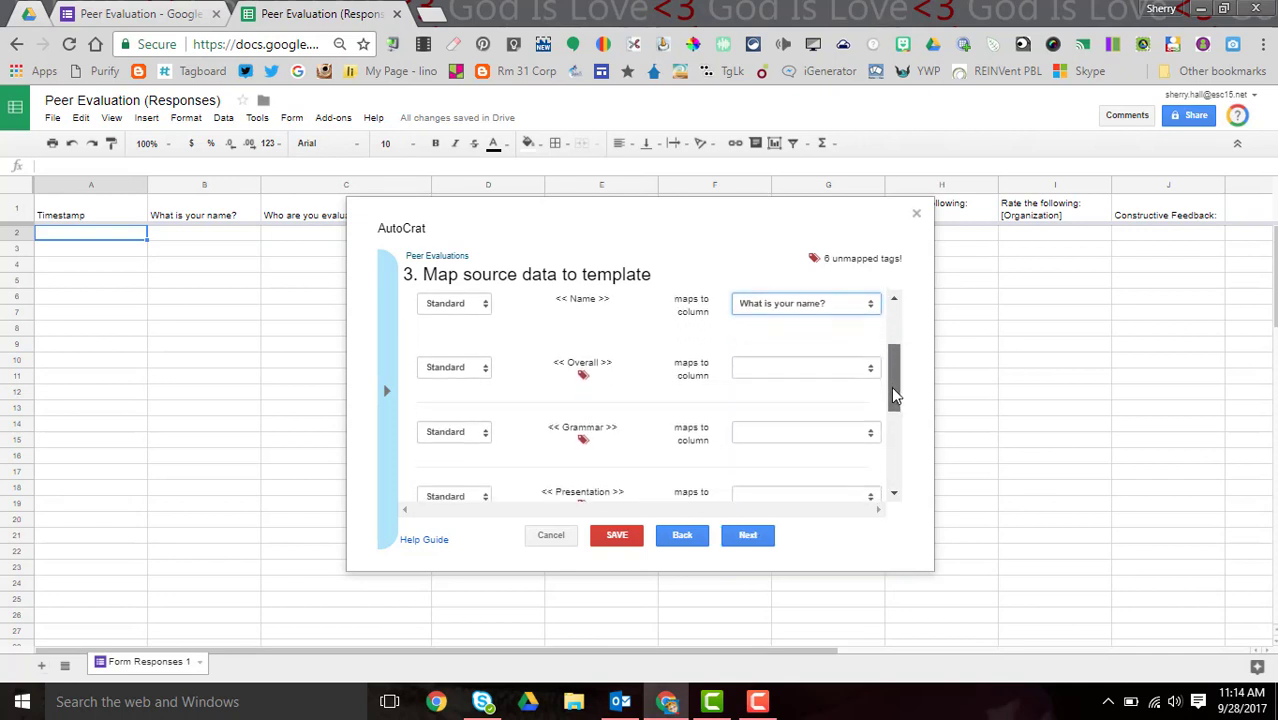
click(869, 370)
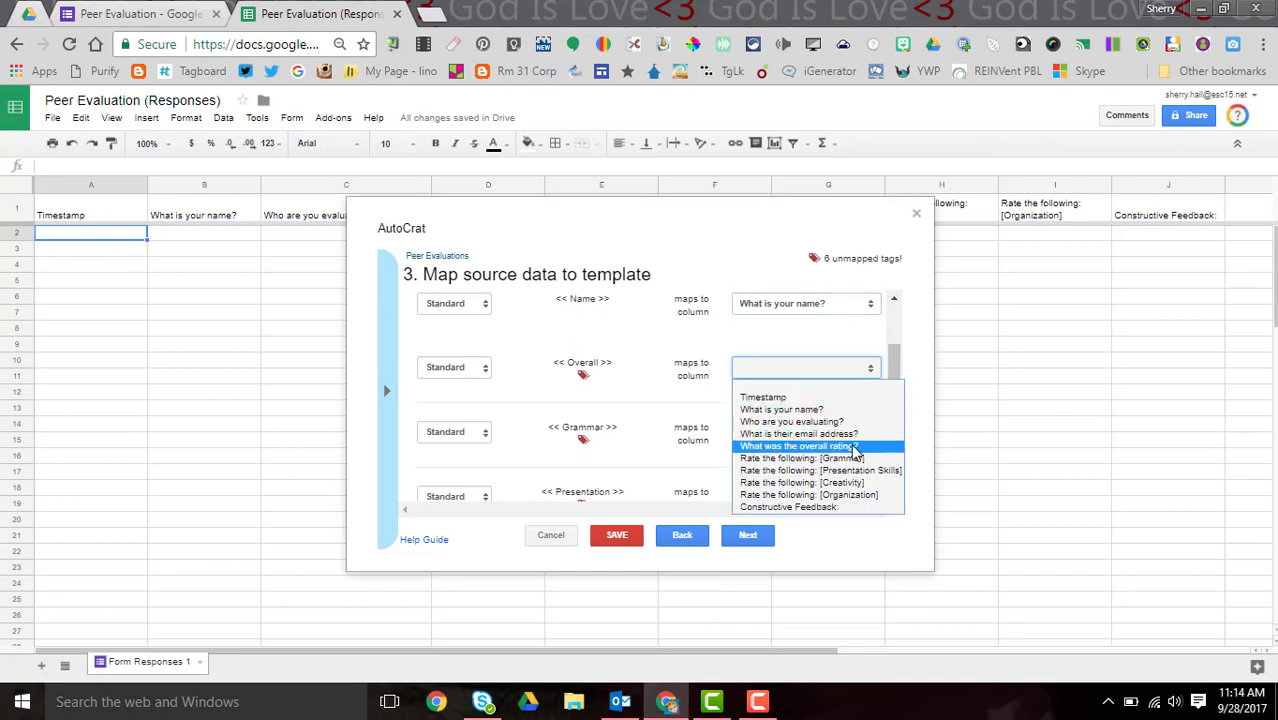
click(856, 447)
scroll(899, 382, down, 1)
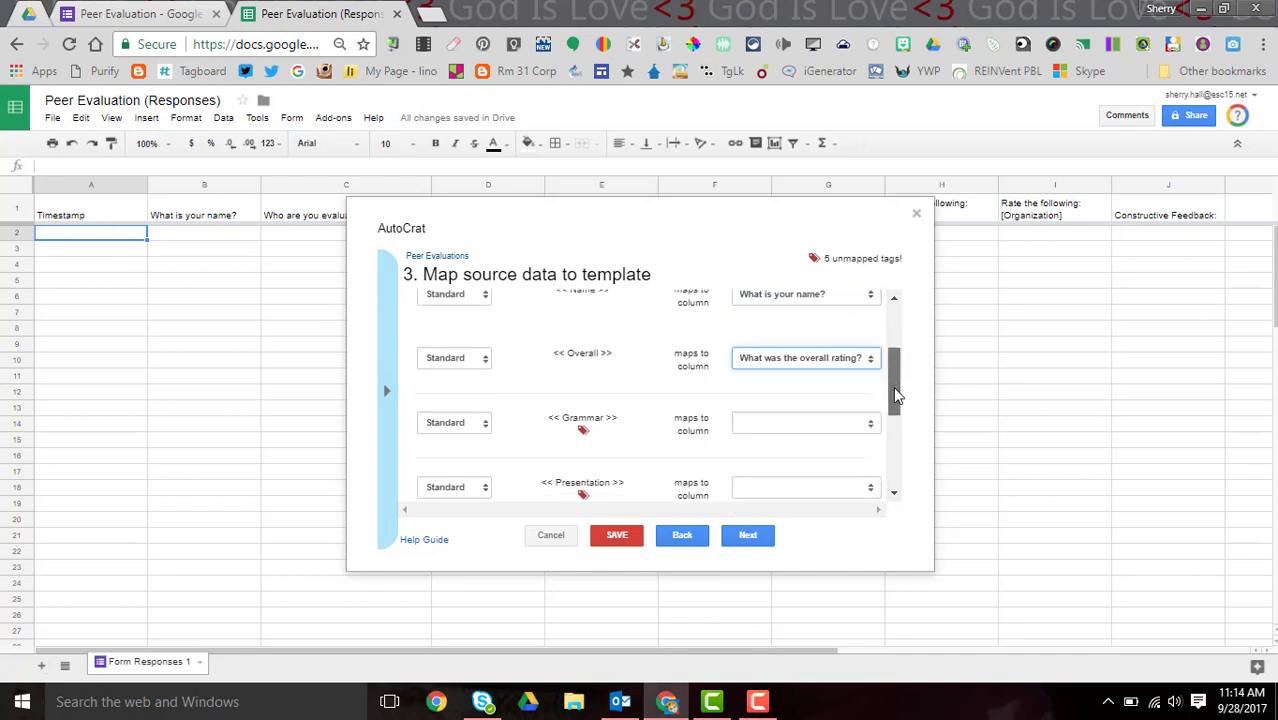
click(870, 362)
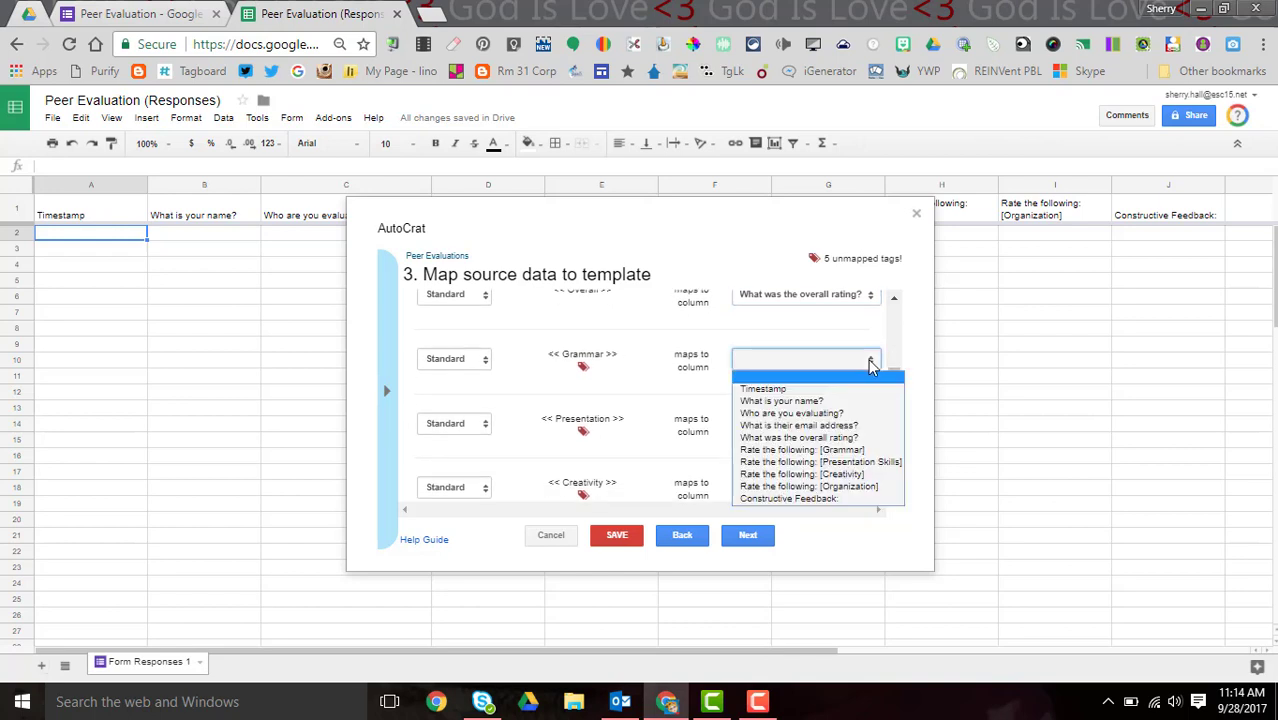
click(866, 450)
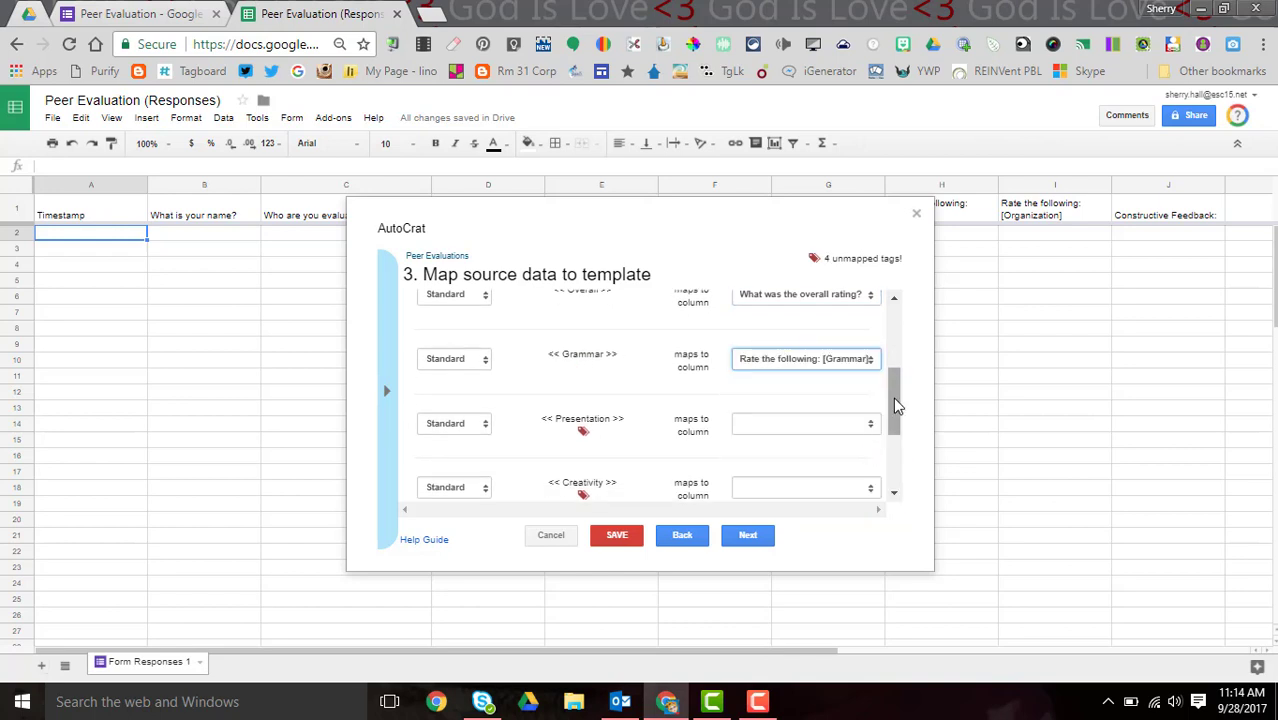
- Map Presentation, Creativity, Organization and feedback tags to their rating and Constructive Feedback columns
scroll(894, 400, down, 1)
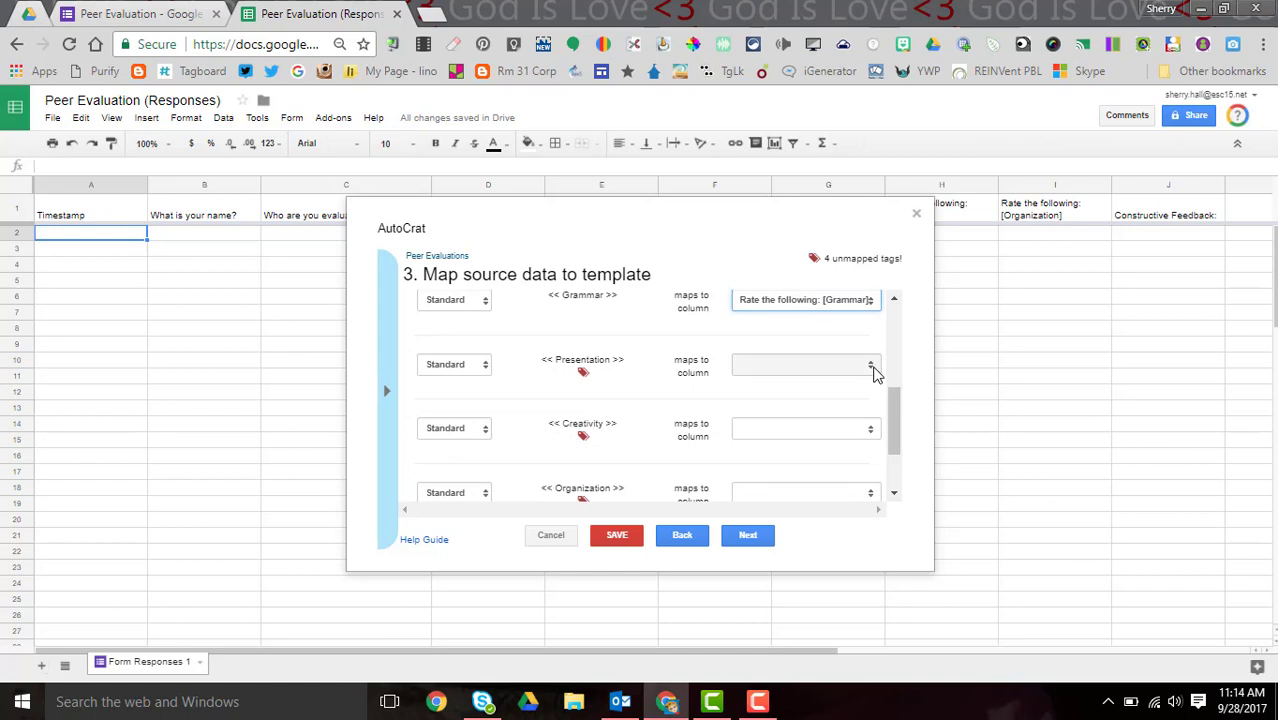
click(872, 368)
click(870, 468)
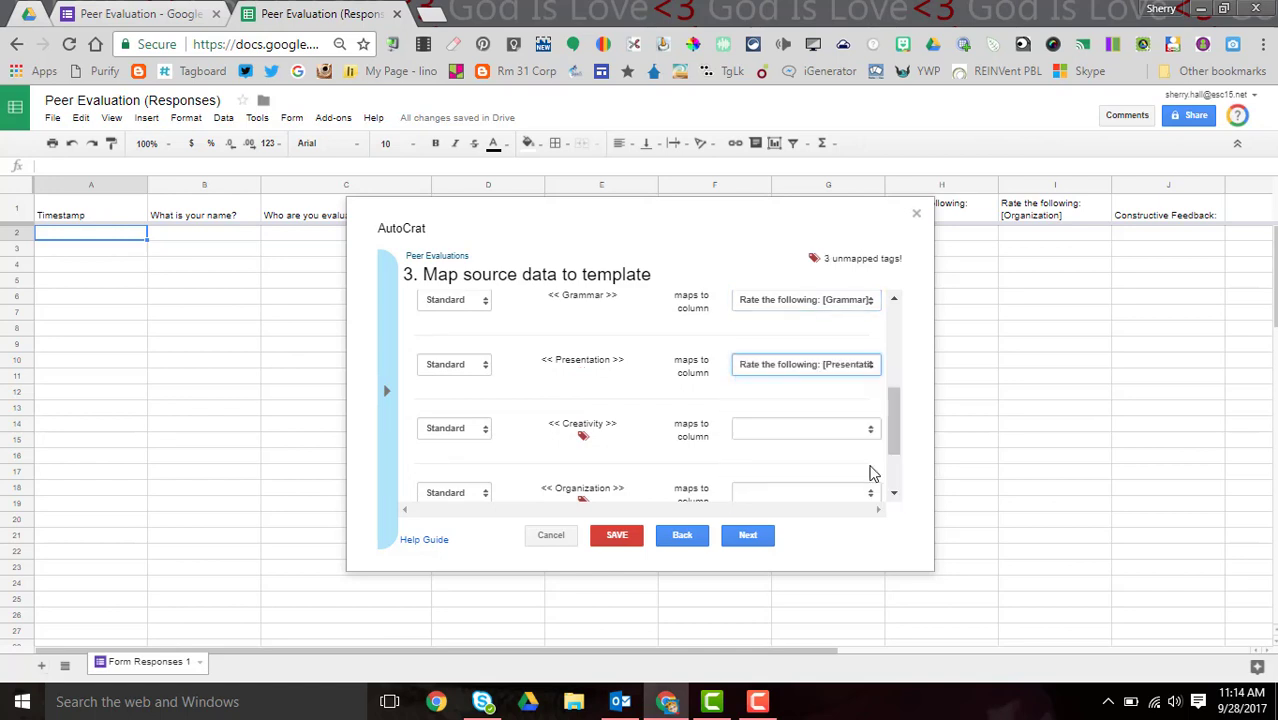
scroll(894, 437, down, 1)
scroll(894, 437, down, 1)
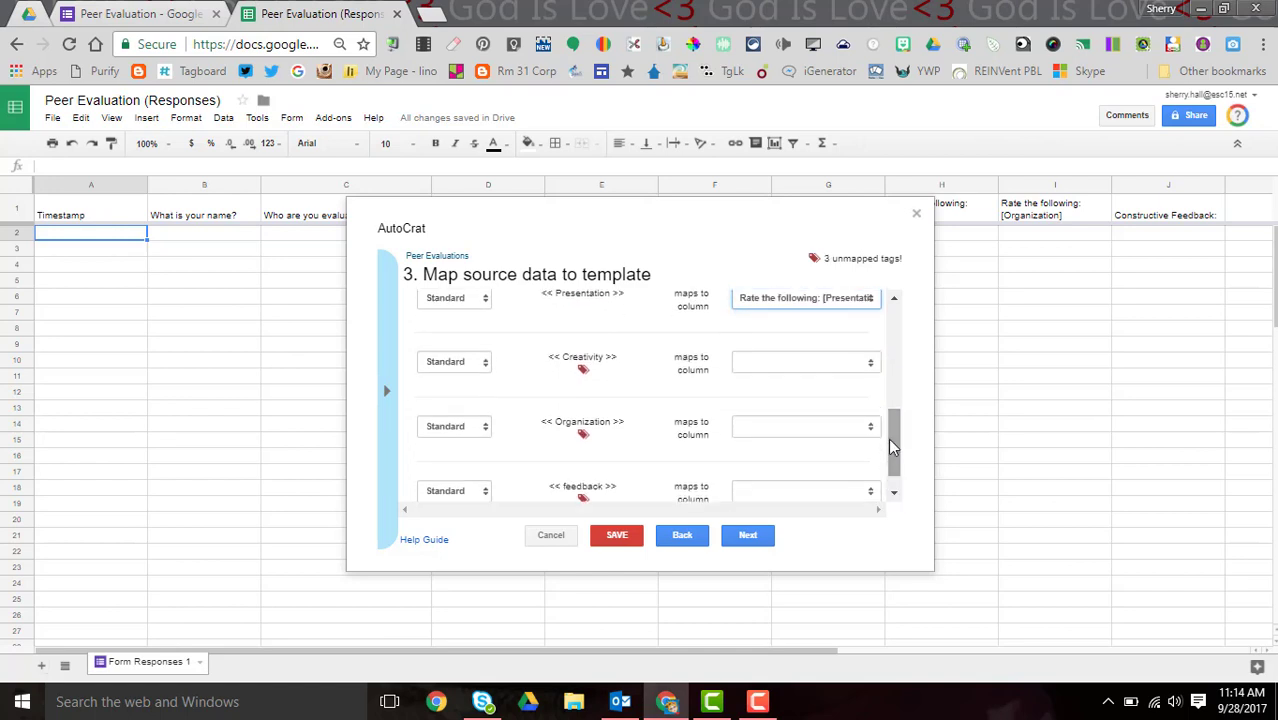
click(872, 364)
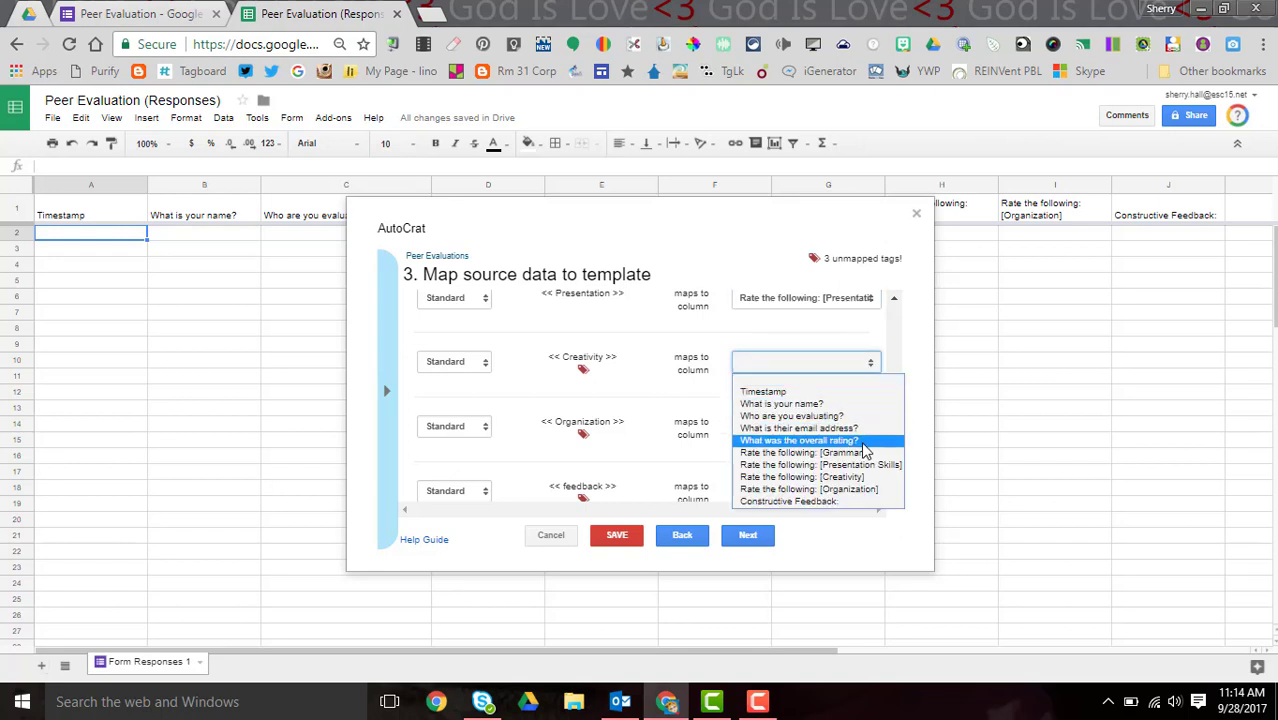
click(864, 477)
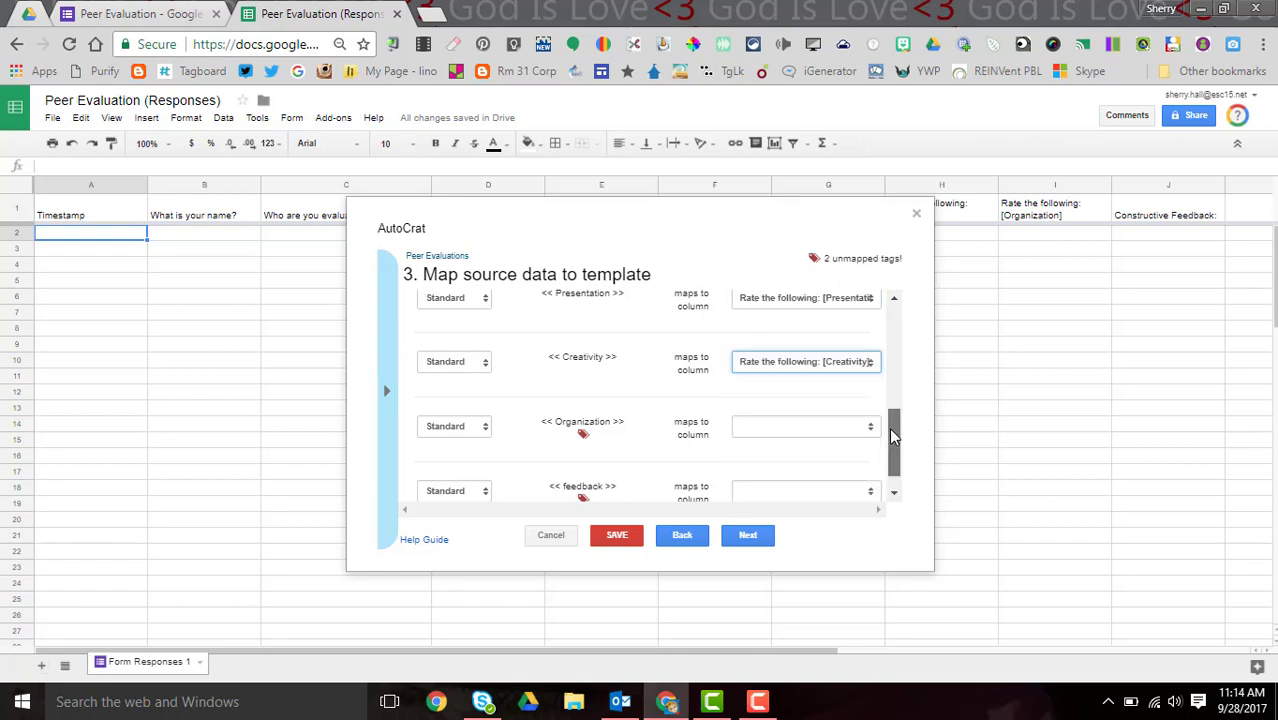
scroll(886, 436, down, 1)
click(870, 398)
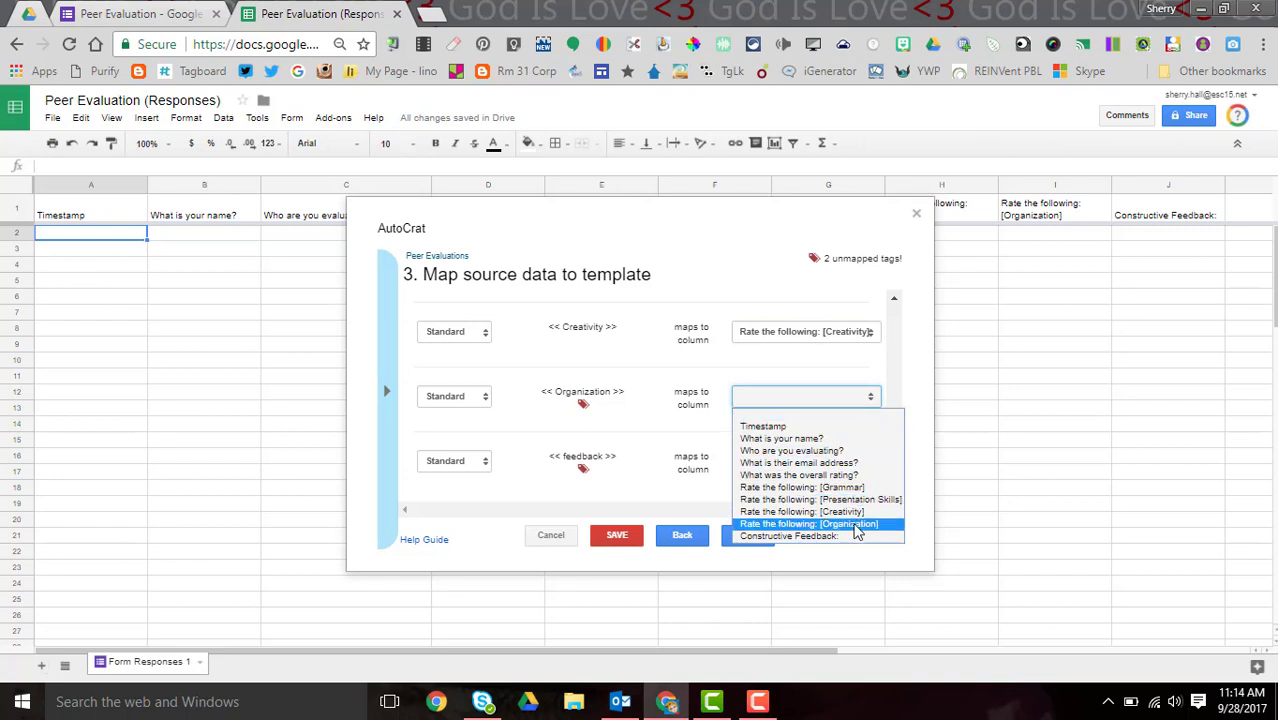
click(855, 525)
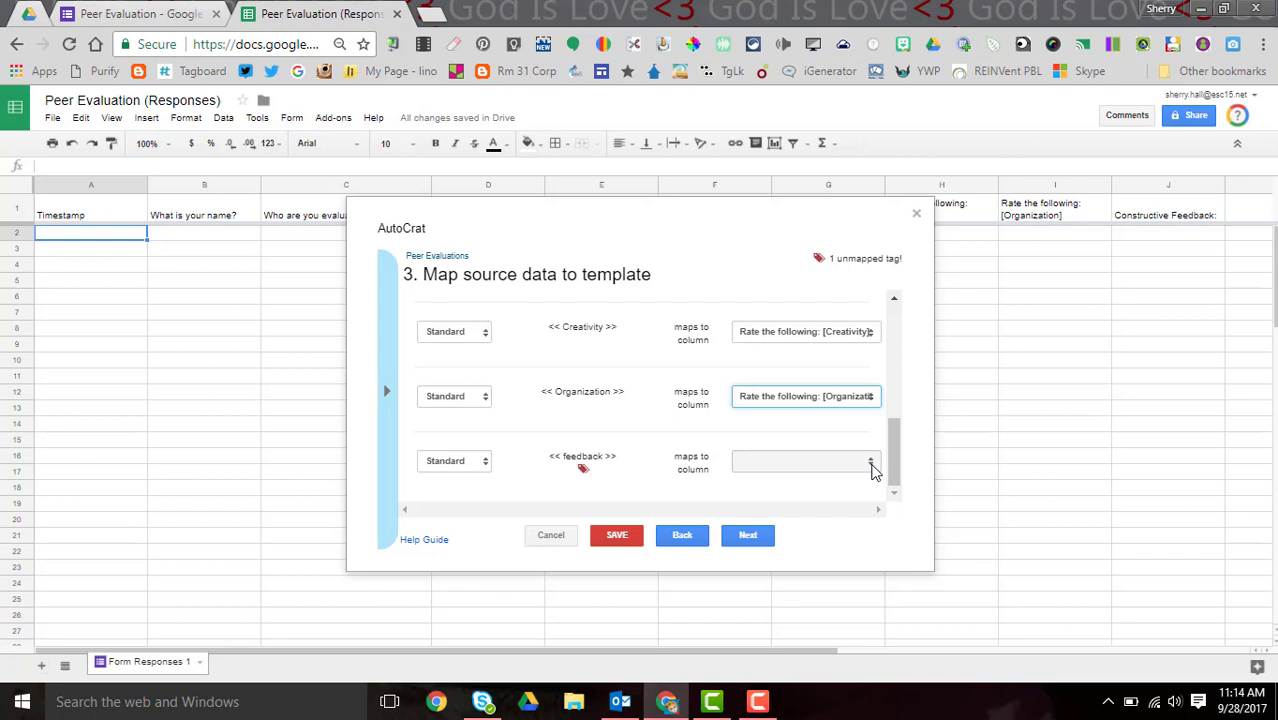
click(870, 465)
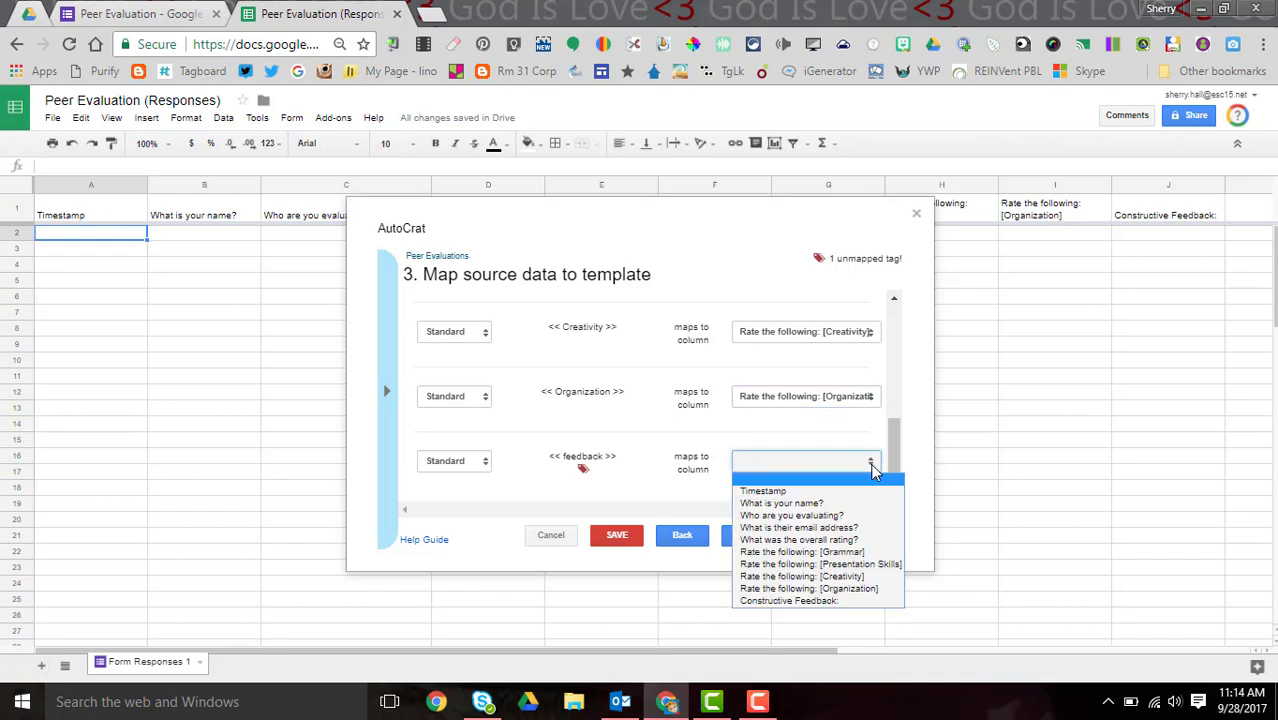
click(845, 601)
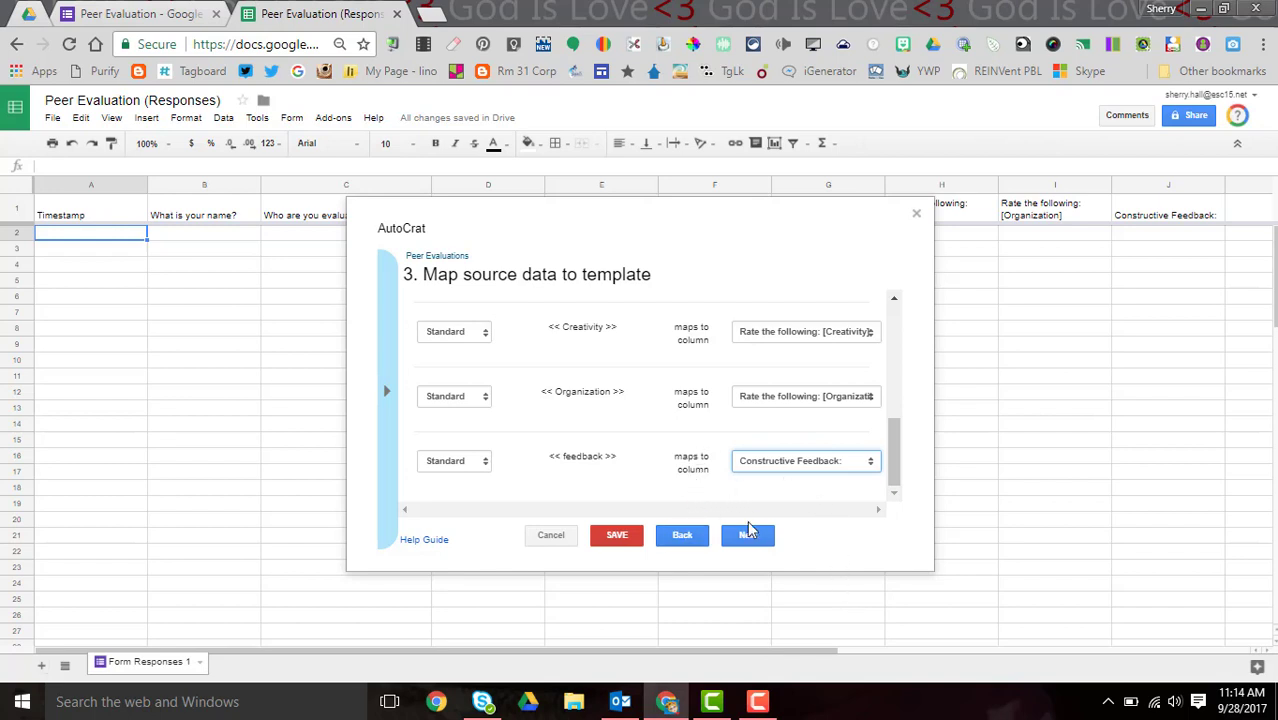
- Keep Google Docs as the output type and name merged files 'Peer Evaluation'
click(748, 536)
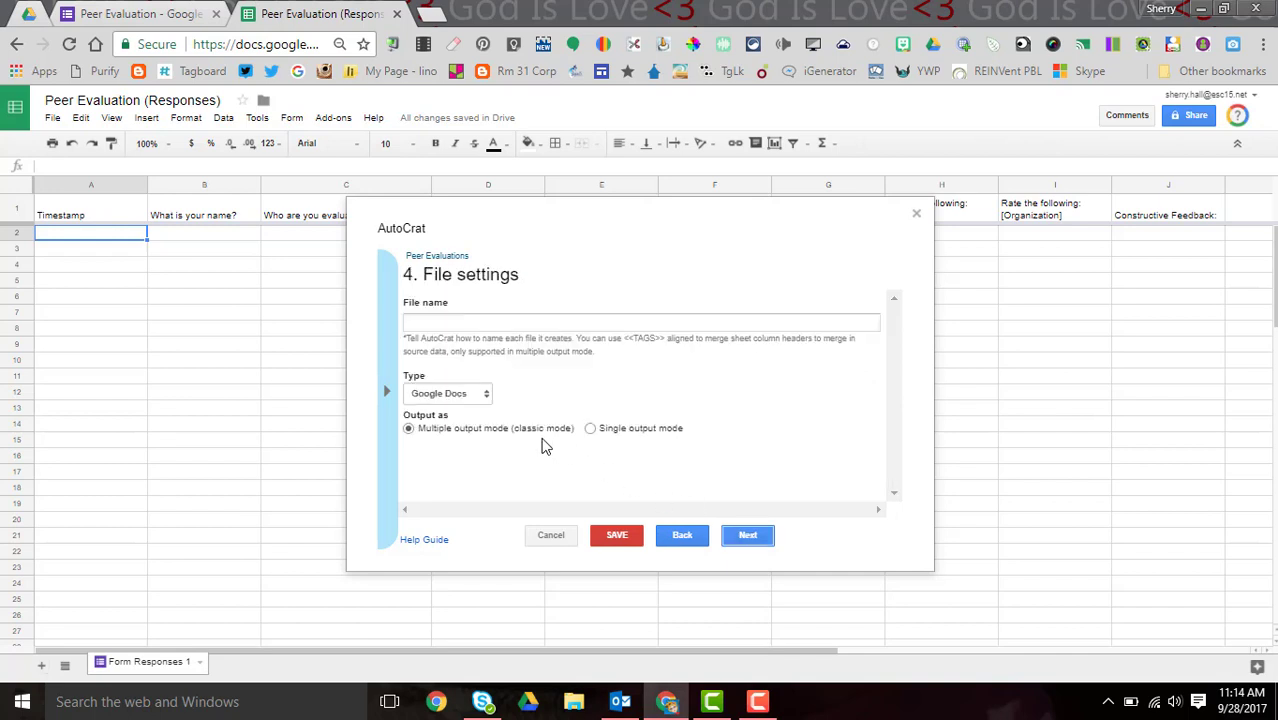
click(484, 399)
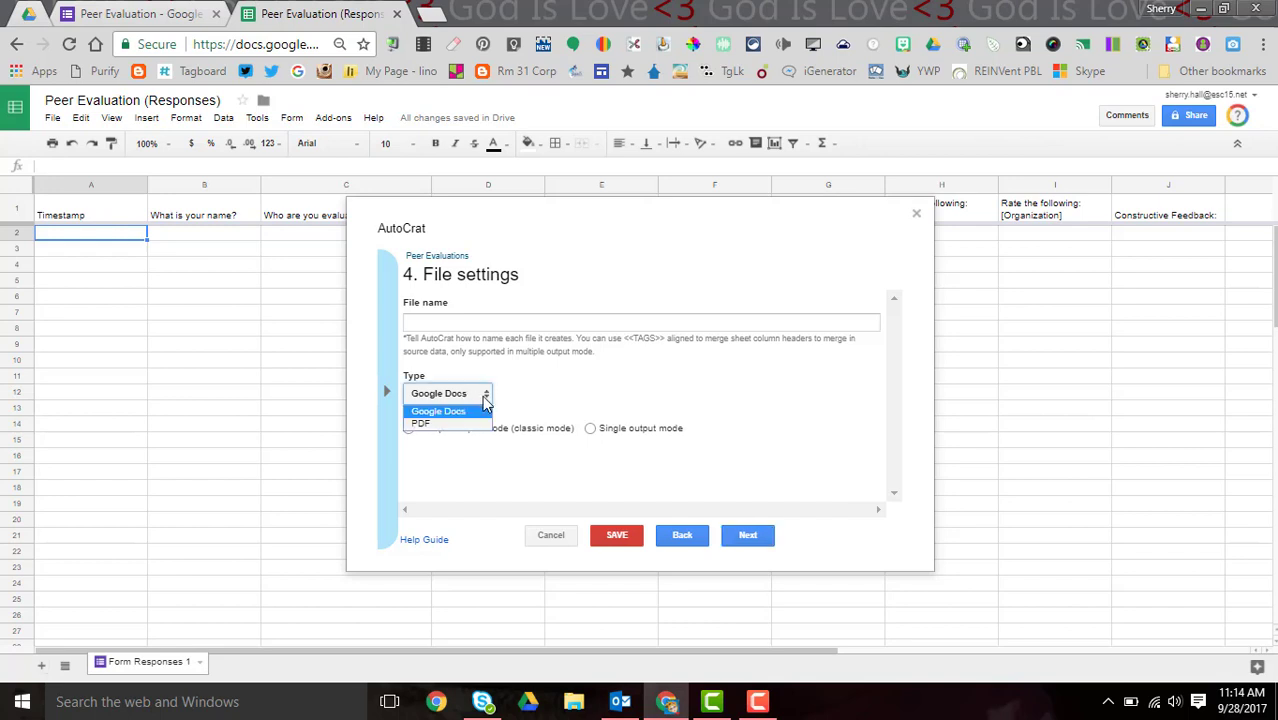
click(484, 400)
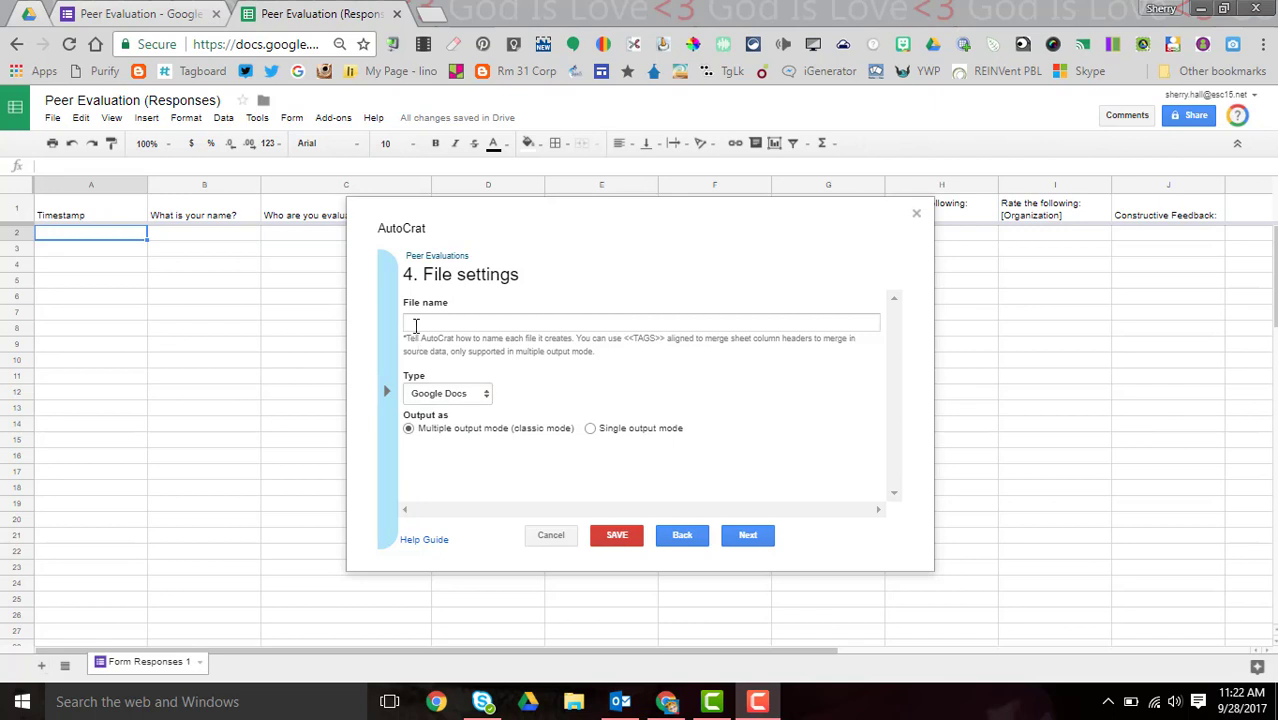
click(415, 325)
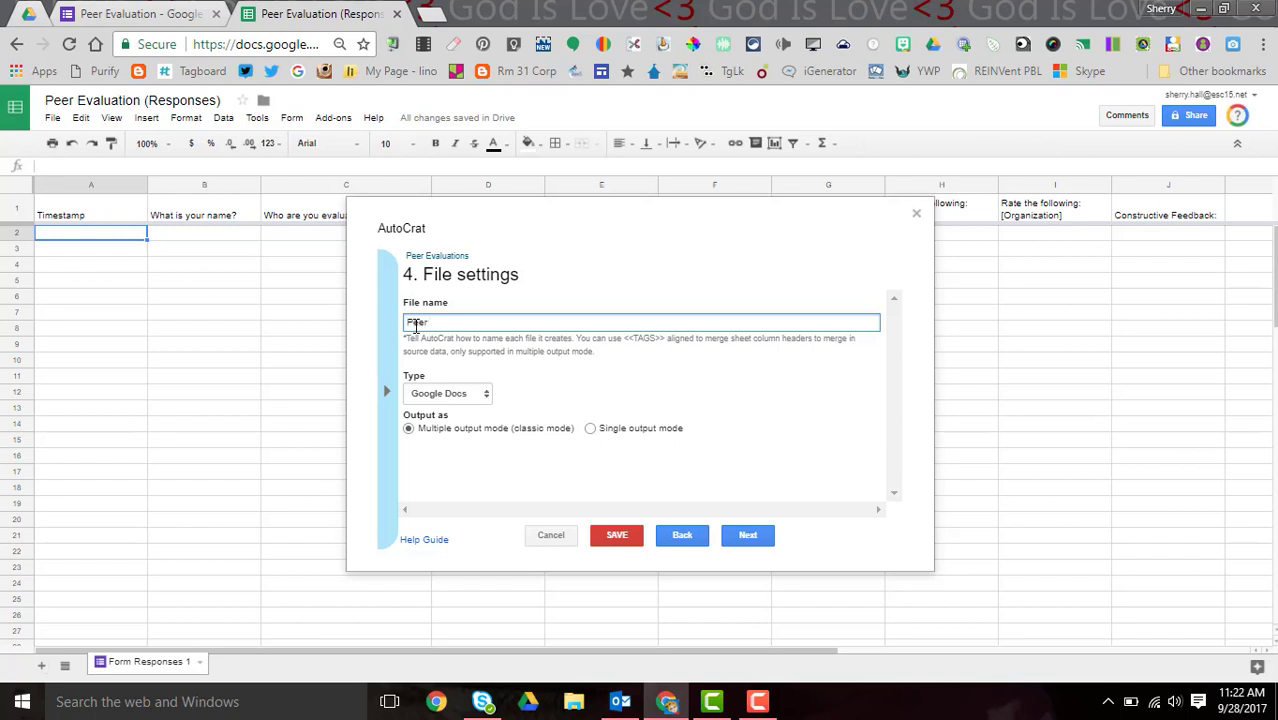
text(Peer Evaluation)
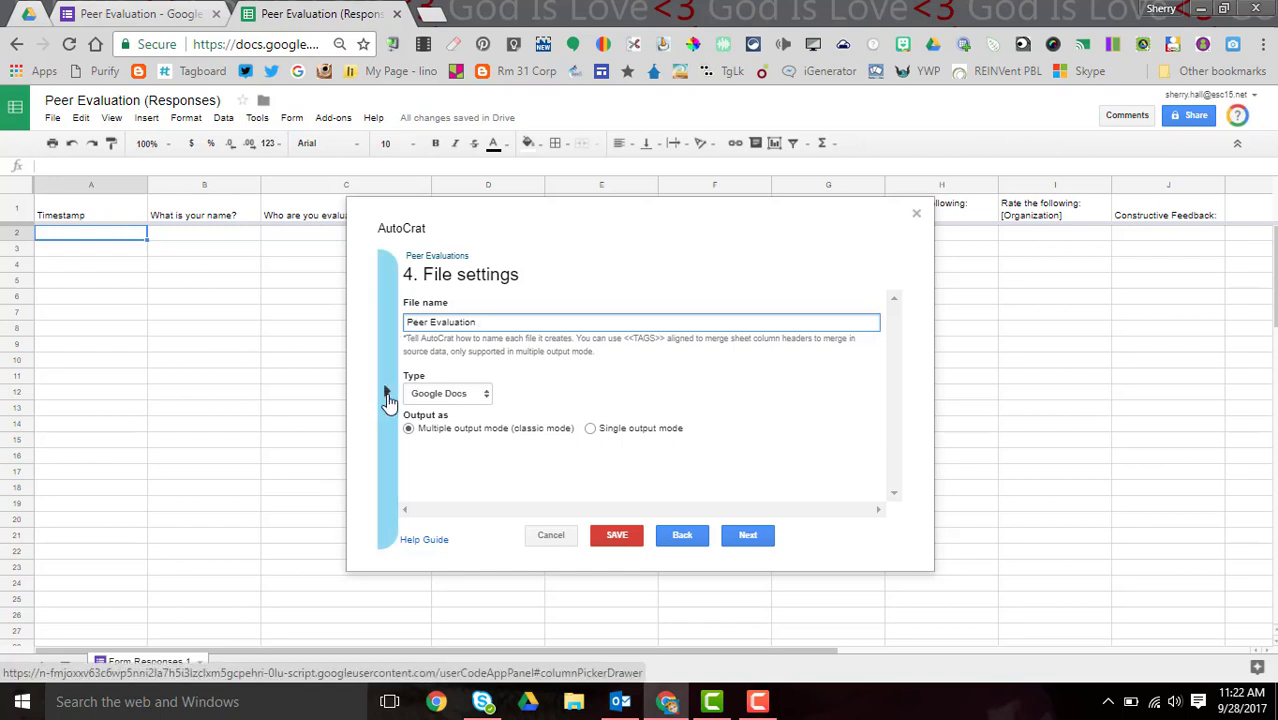
click(388, 396)
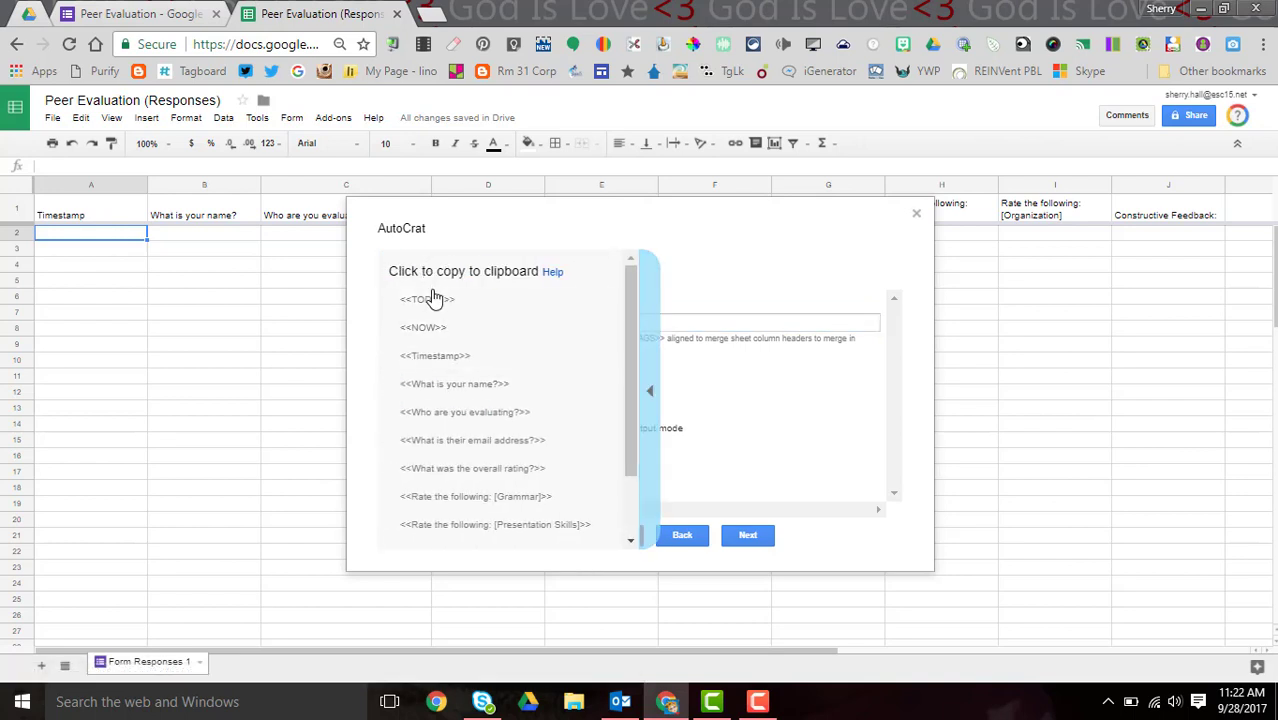
- Append ' -<<Who are you evaluating?>>' to the 'Peer Evaluation' file name
click(467, 425)
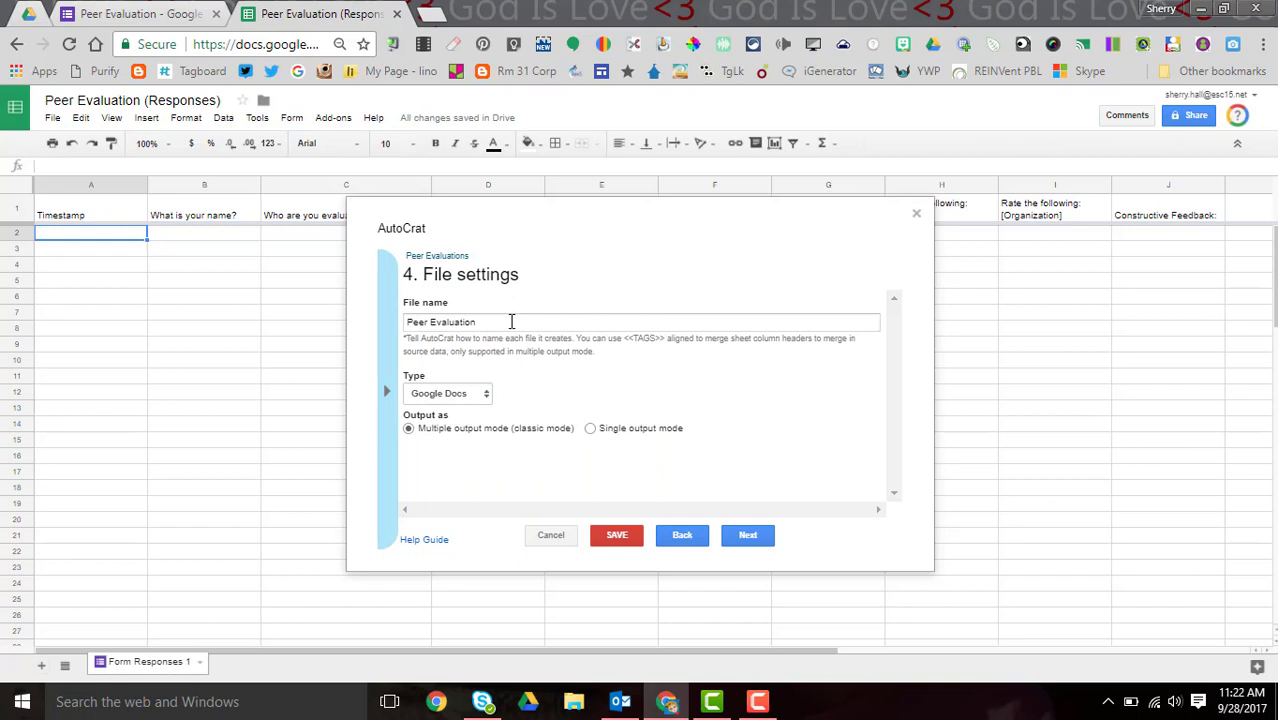
click(511, 321)
text(-)
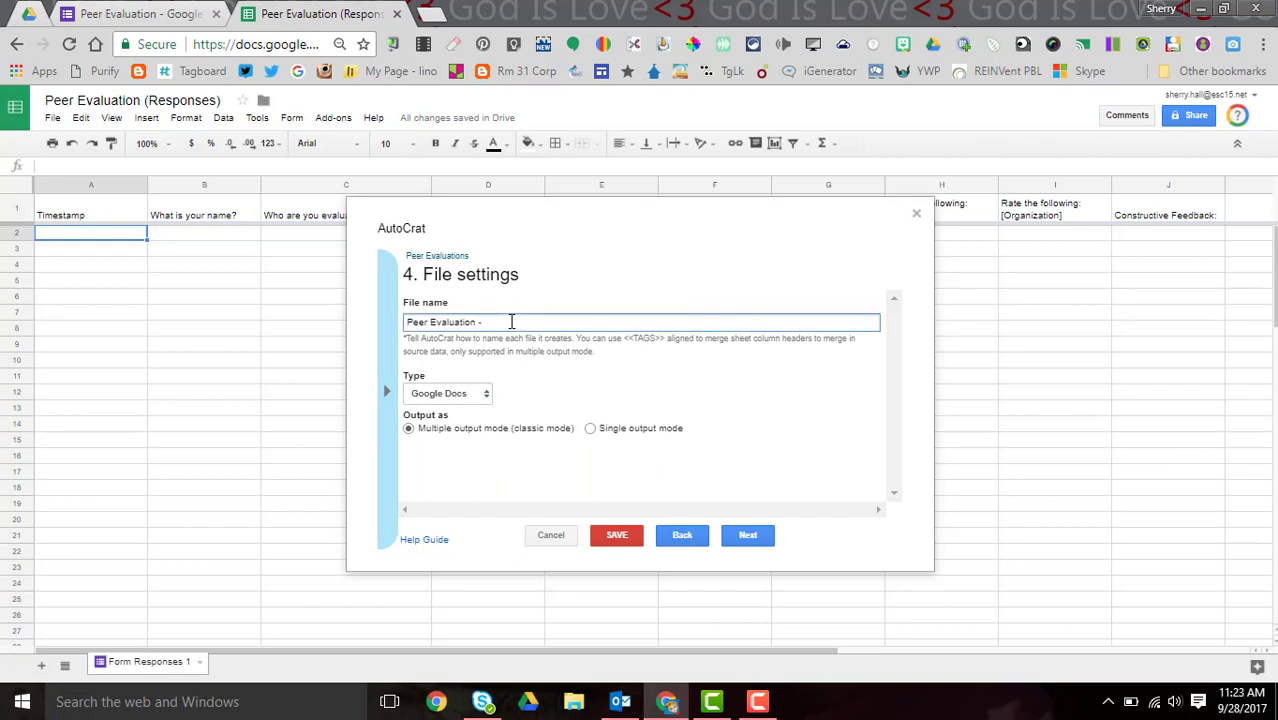
text(<<Who are you evaluating?>>)
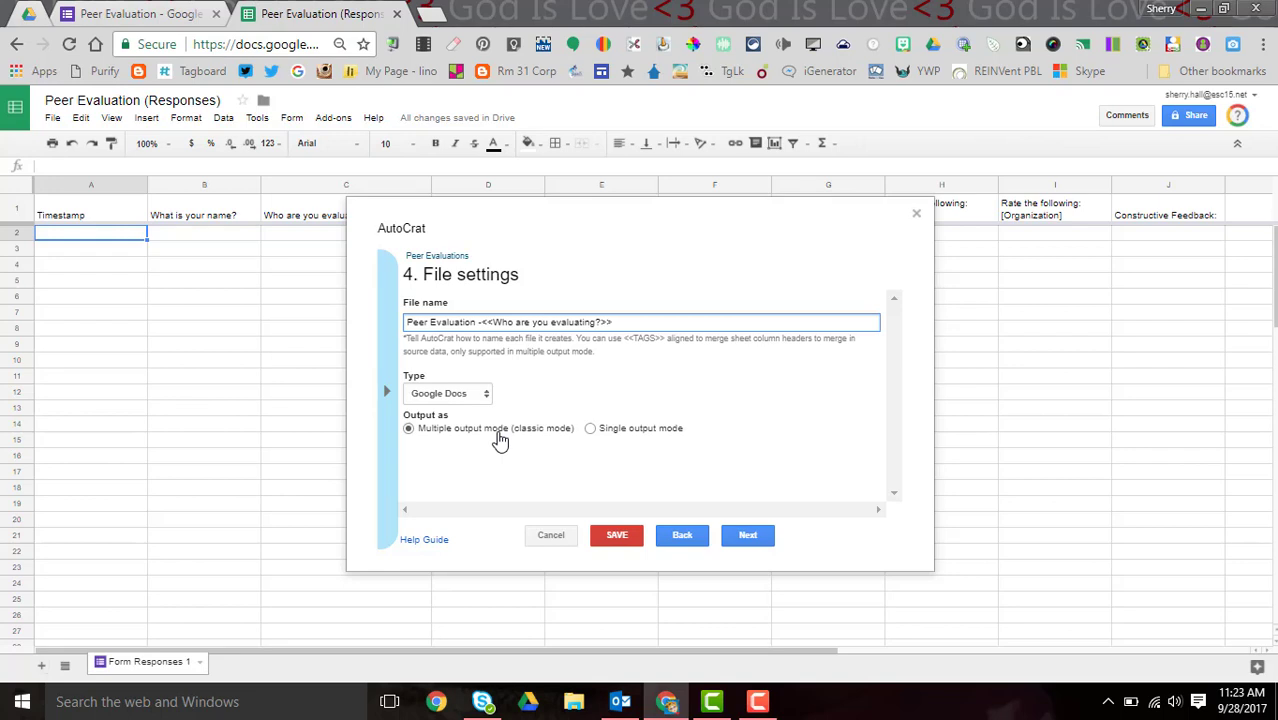
click(746, 540)
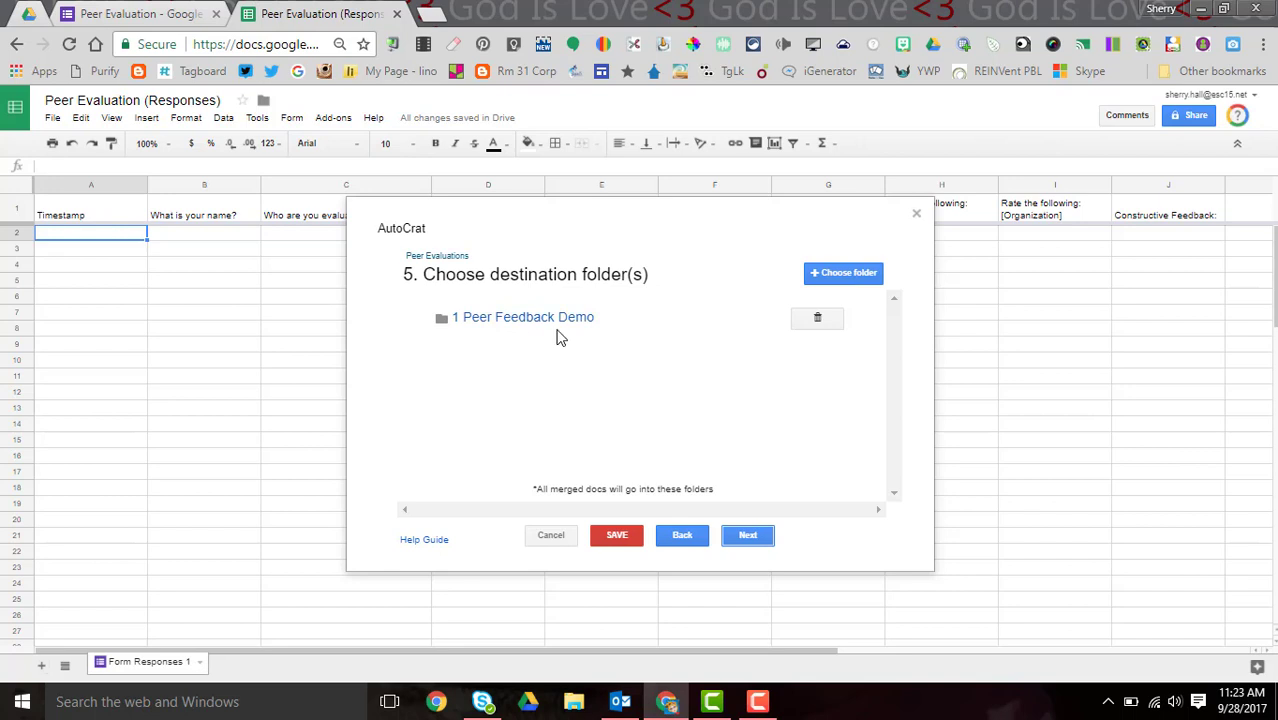
- Add the Drive folder Peer Feedback Merge Docs as a destination folder
click(845, 276)
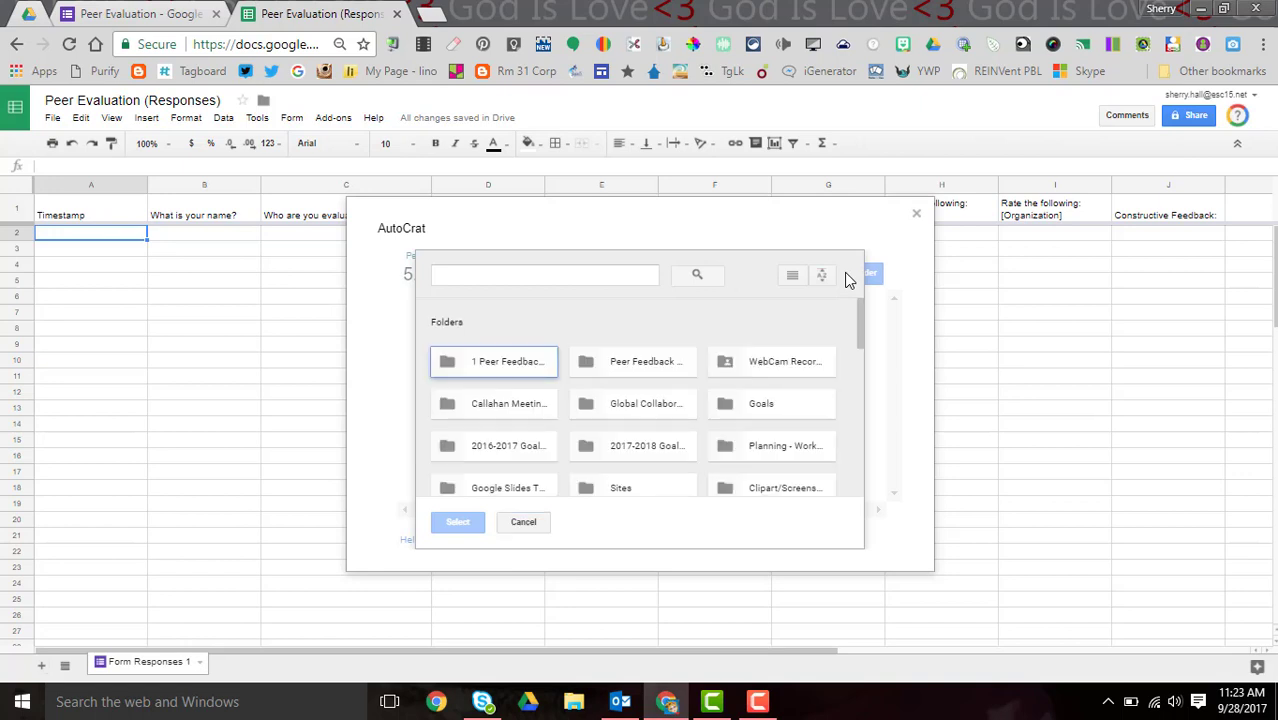
click(662, 372)
click(460, 523)
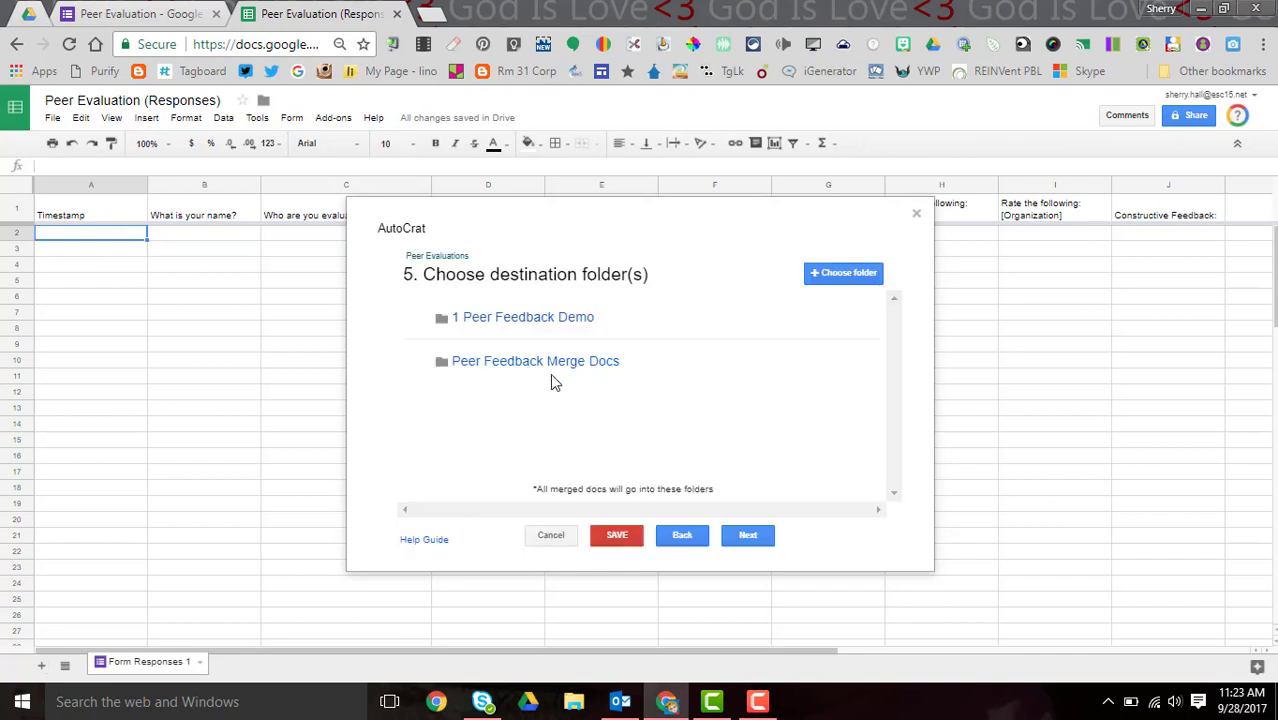
click(748, 538)
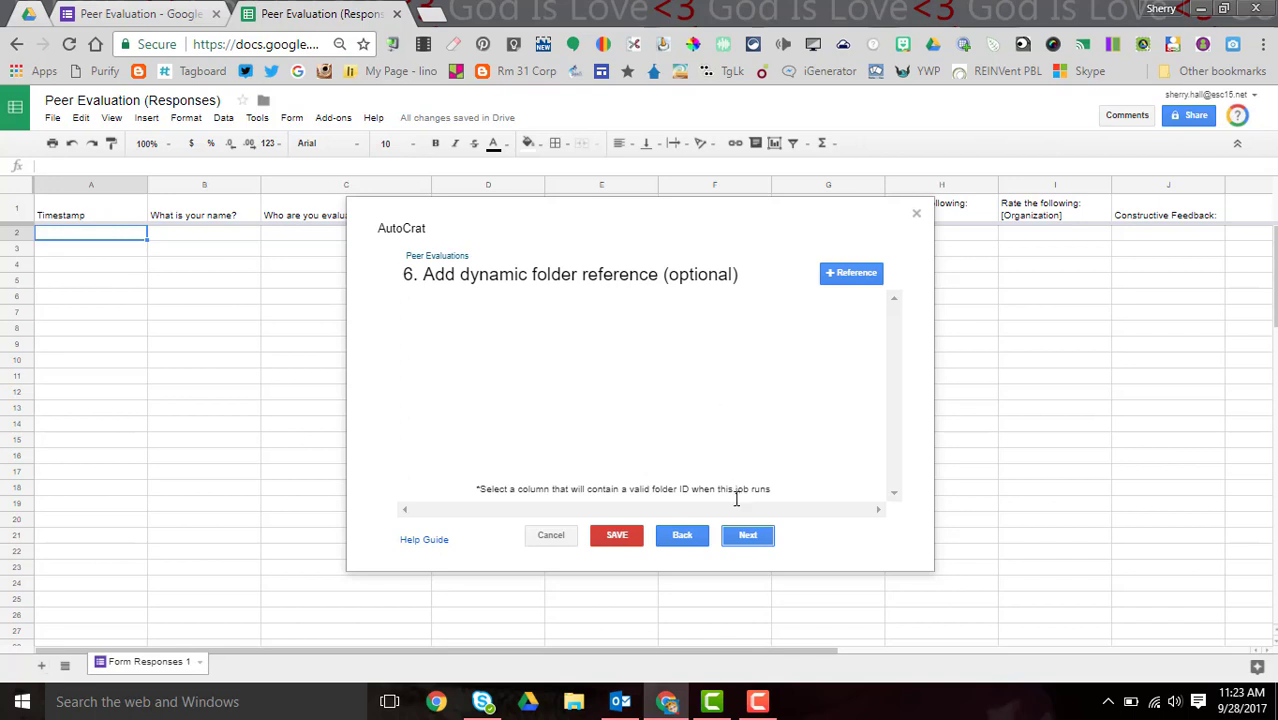
- Skip the optional dynamic folder reference and merge condition steps
click(748, 536)
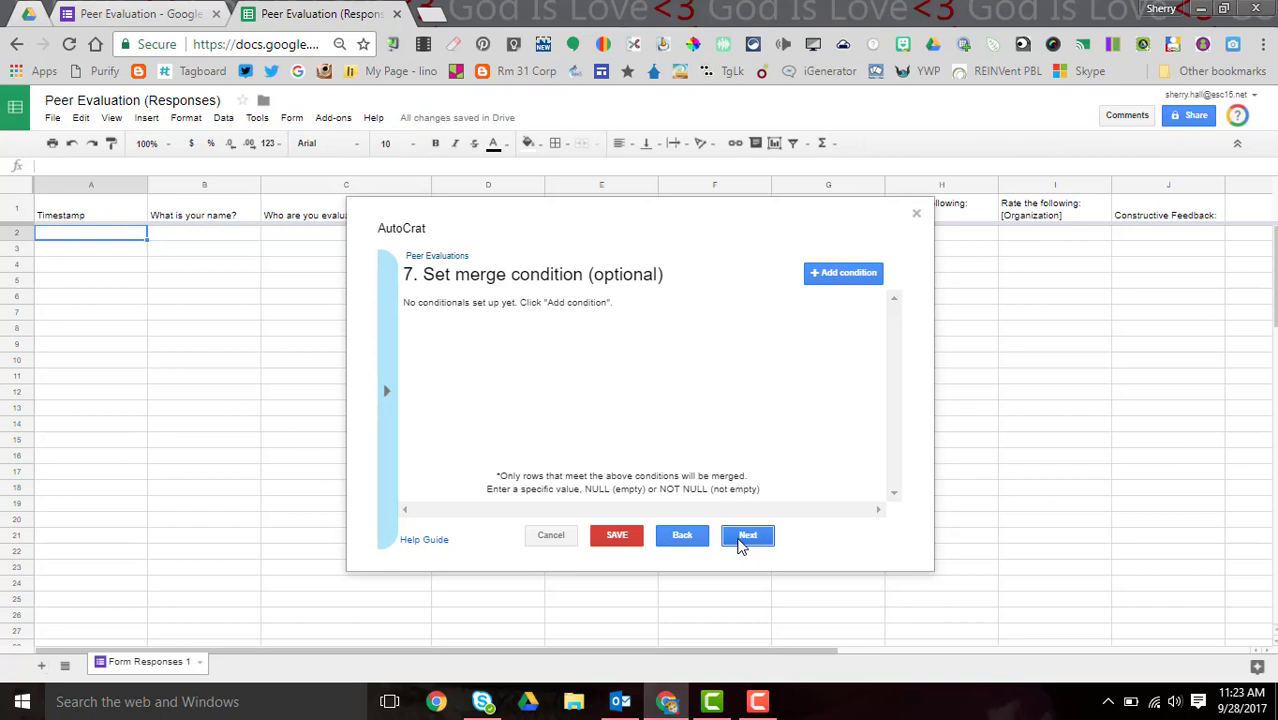
click(748, 536)
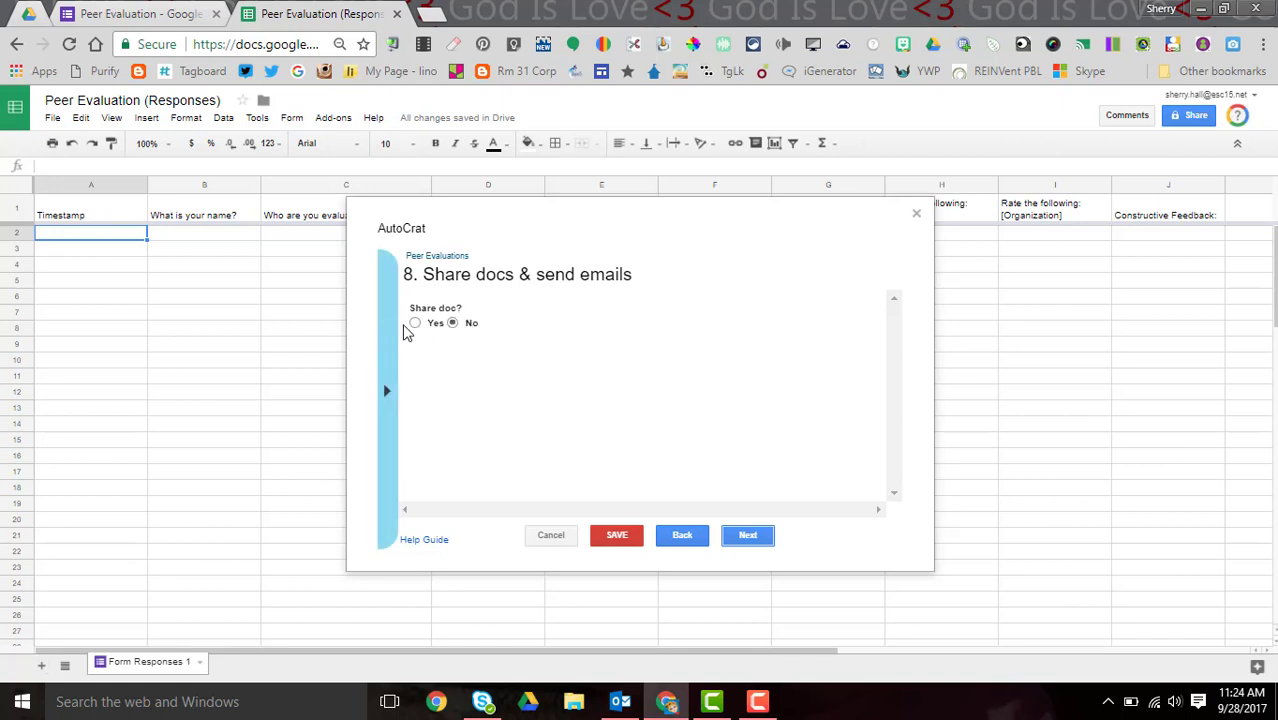
- Turn on document sharing and share merged docs as view only
click(416, 328)
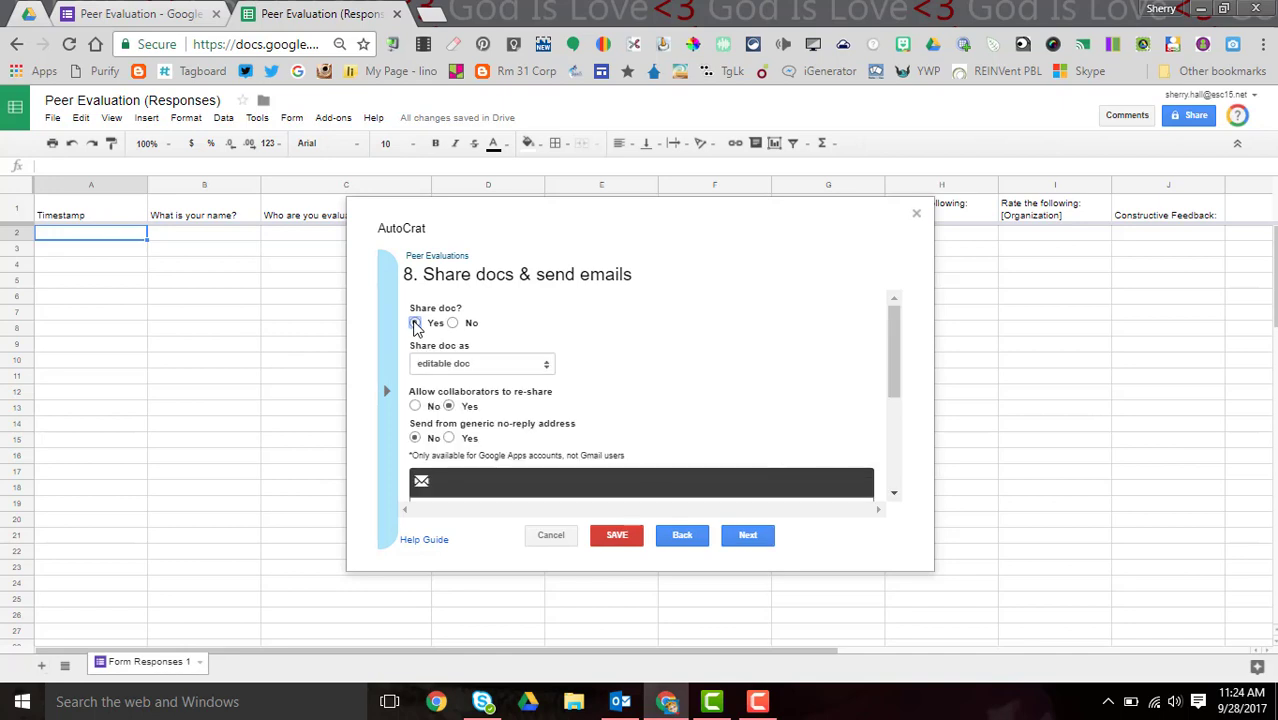
mouse_move(894, 350)
mouse_down()
mouse_move(892, 364)
mouse_move(890, 350)
mouse_up()
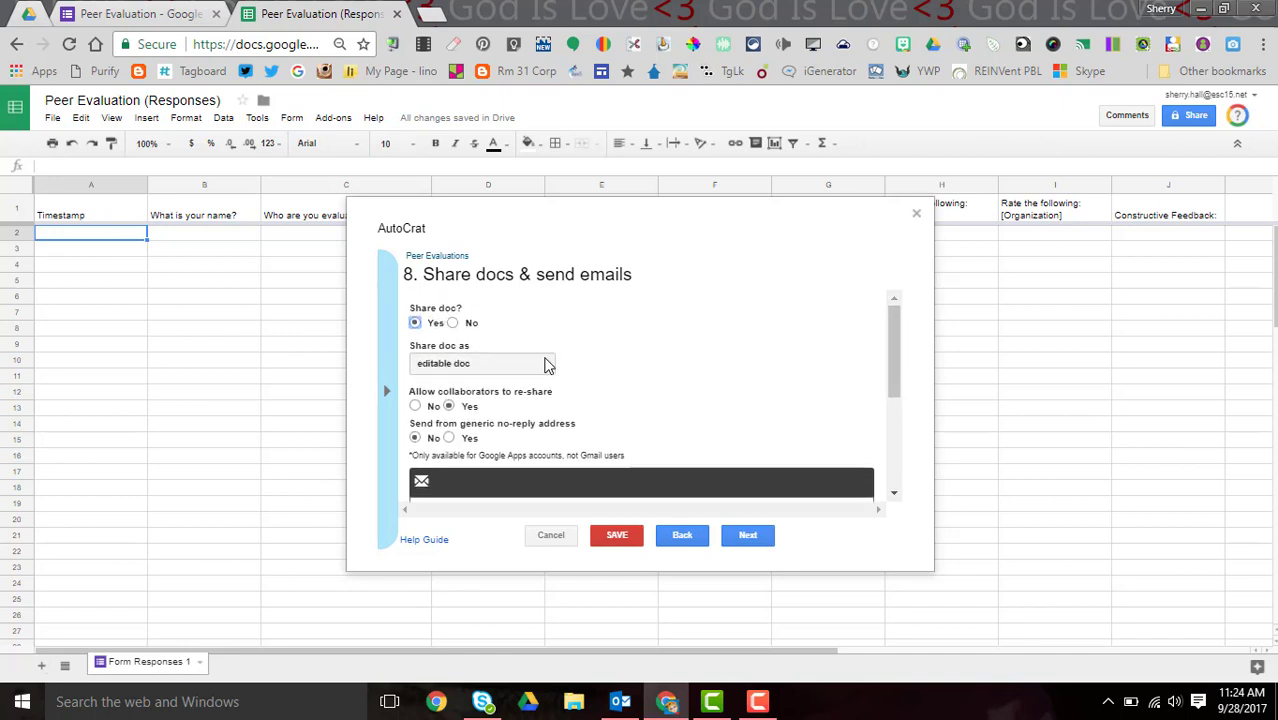
click(547, 366)
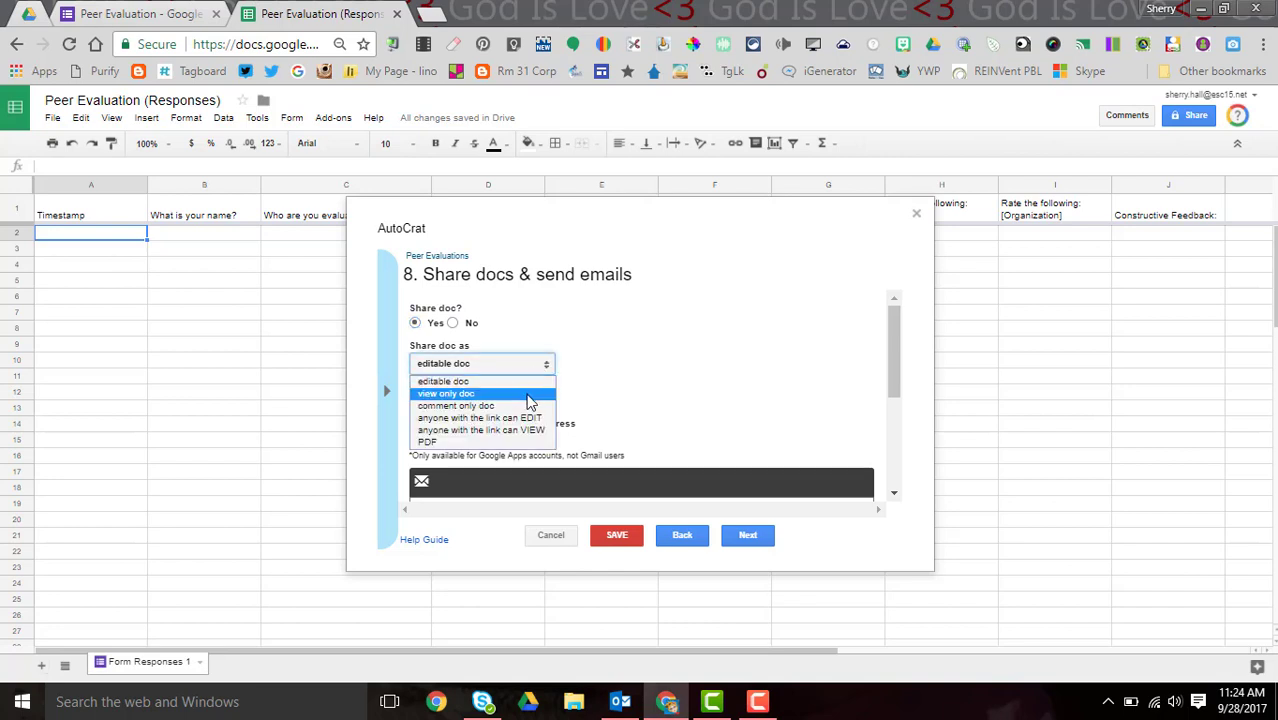
click(530, 396)
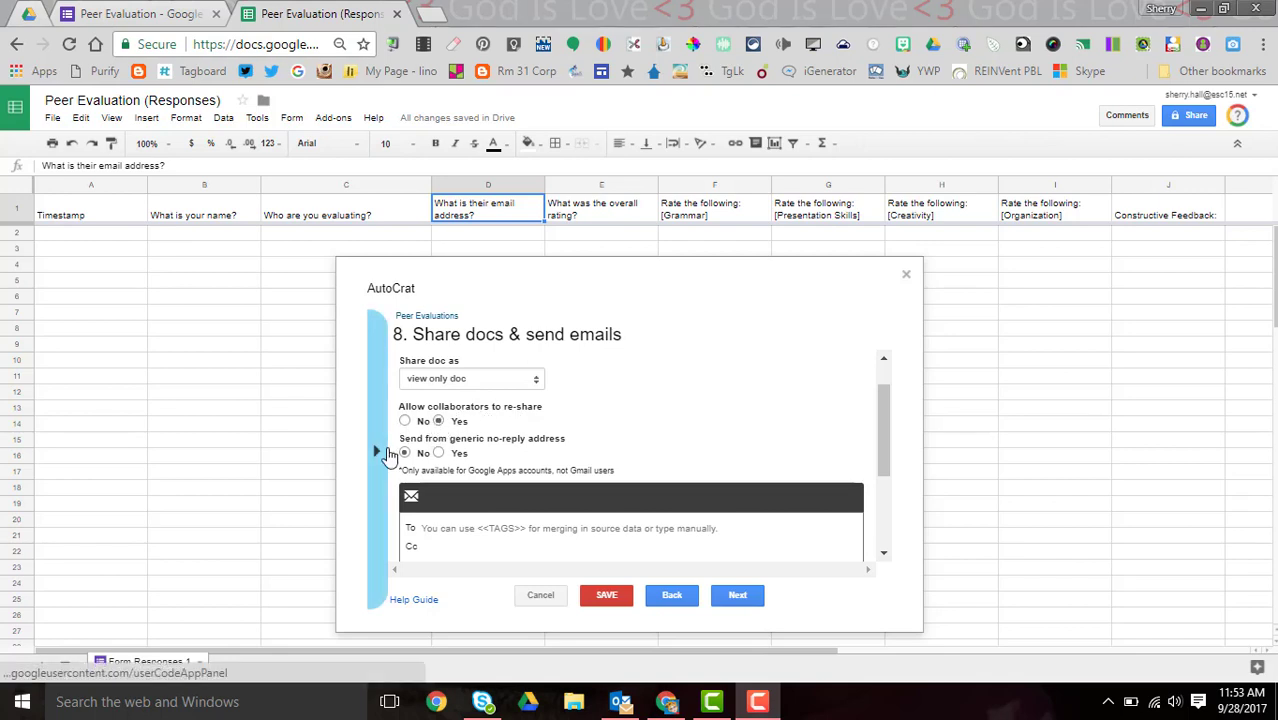
- Try pasting a merge tag into the email's To field, then remove the wrong tag
mouse_move(455, 445)
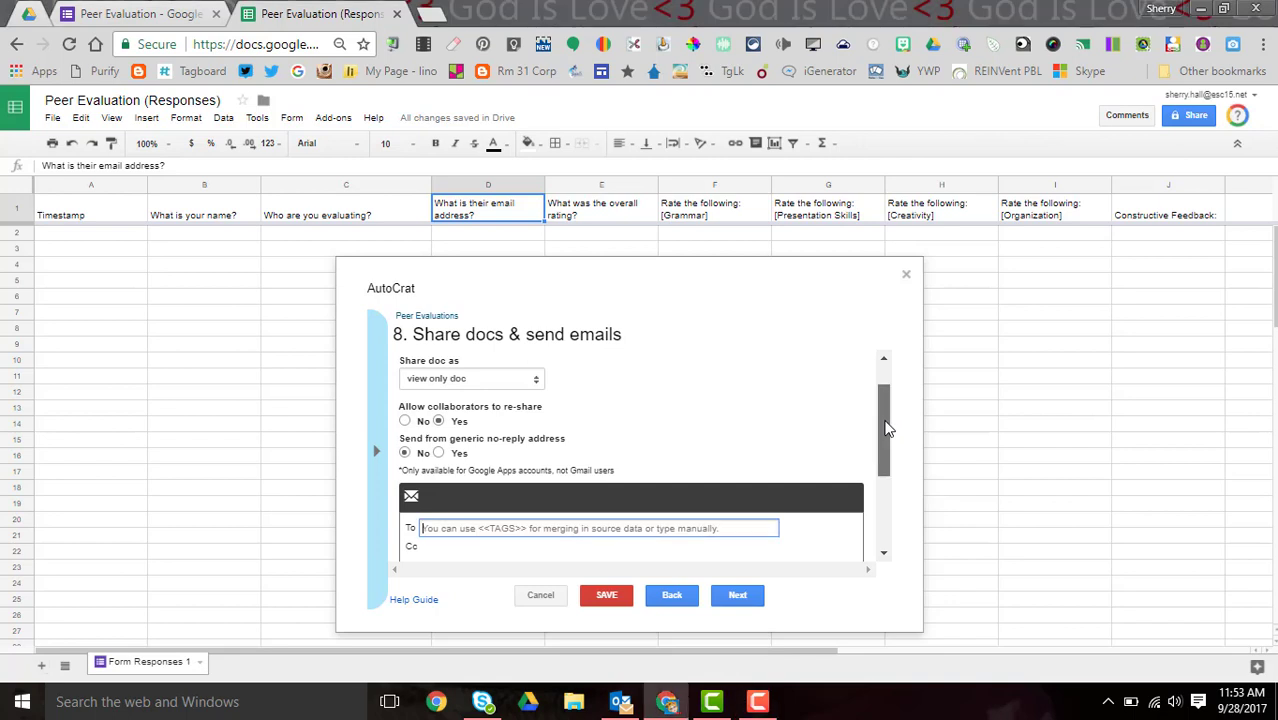
drag(888, 425, 888, 492)
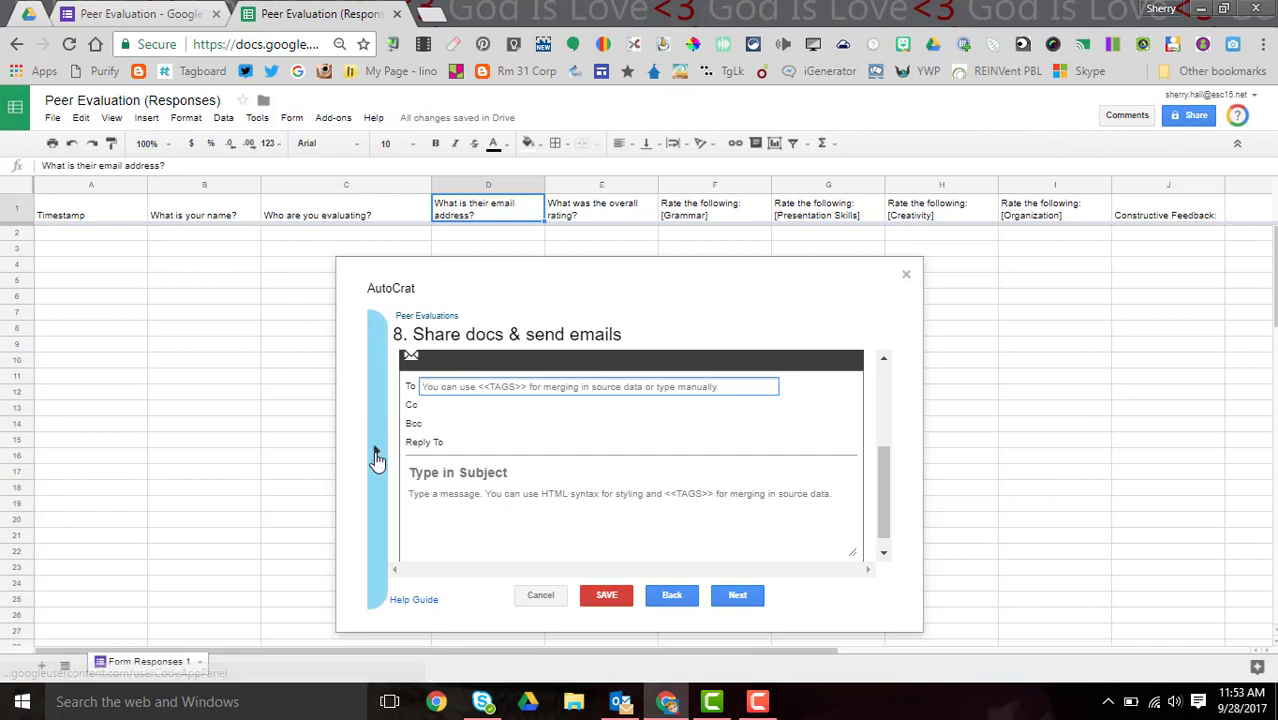
click(376, 457)
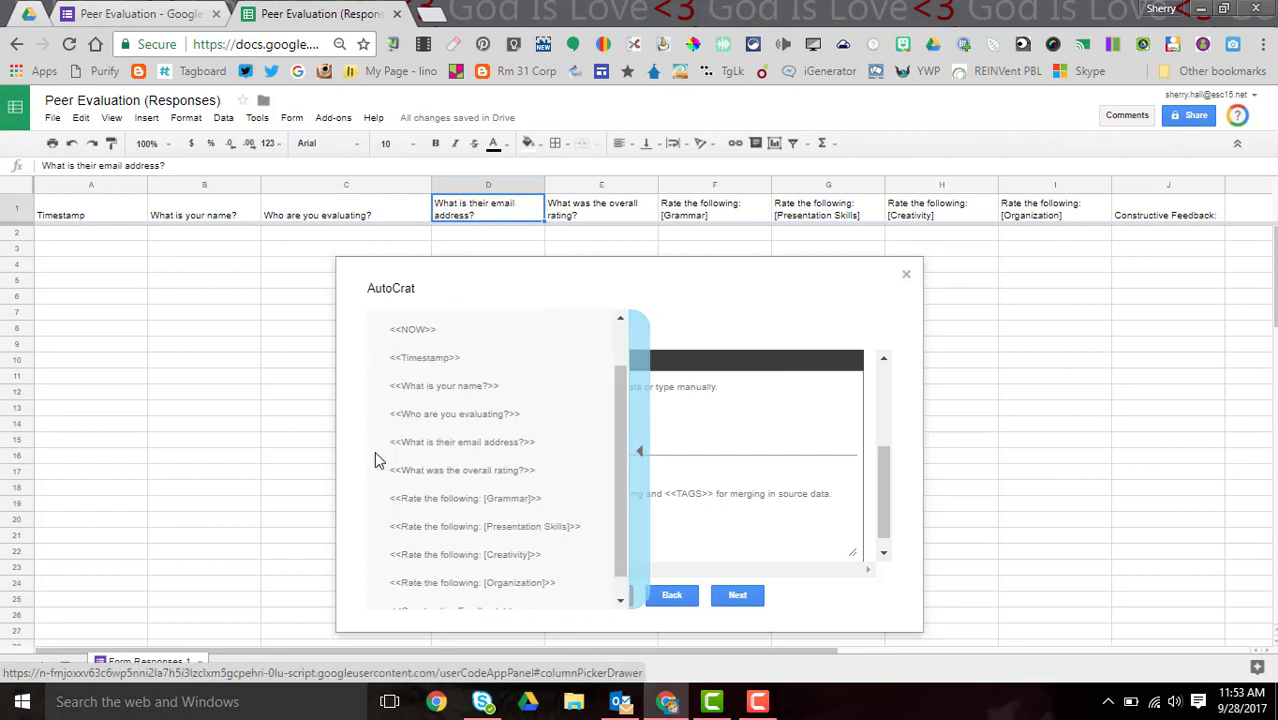
click(452, 450)
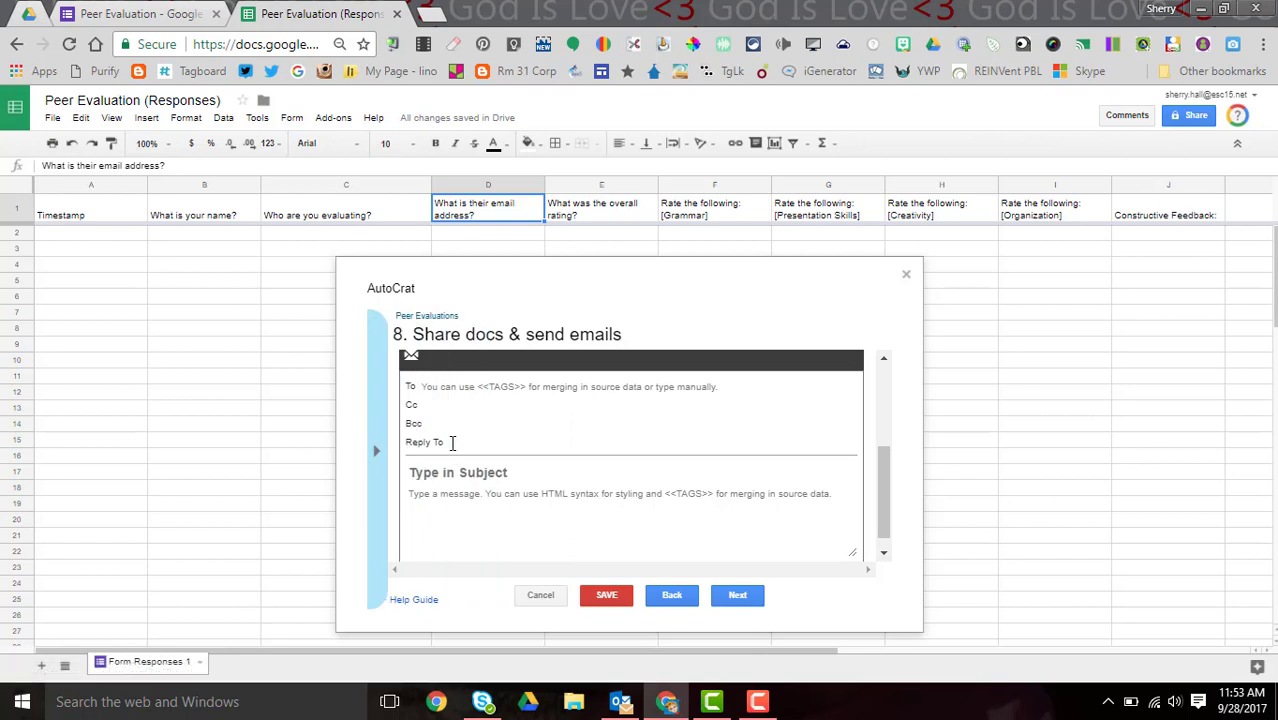
click(444, 388)
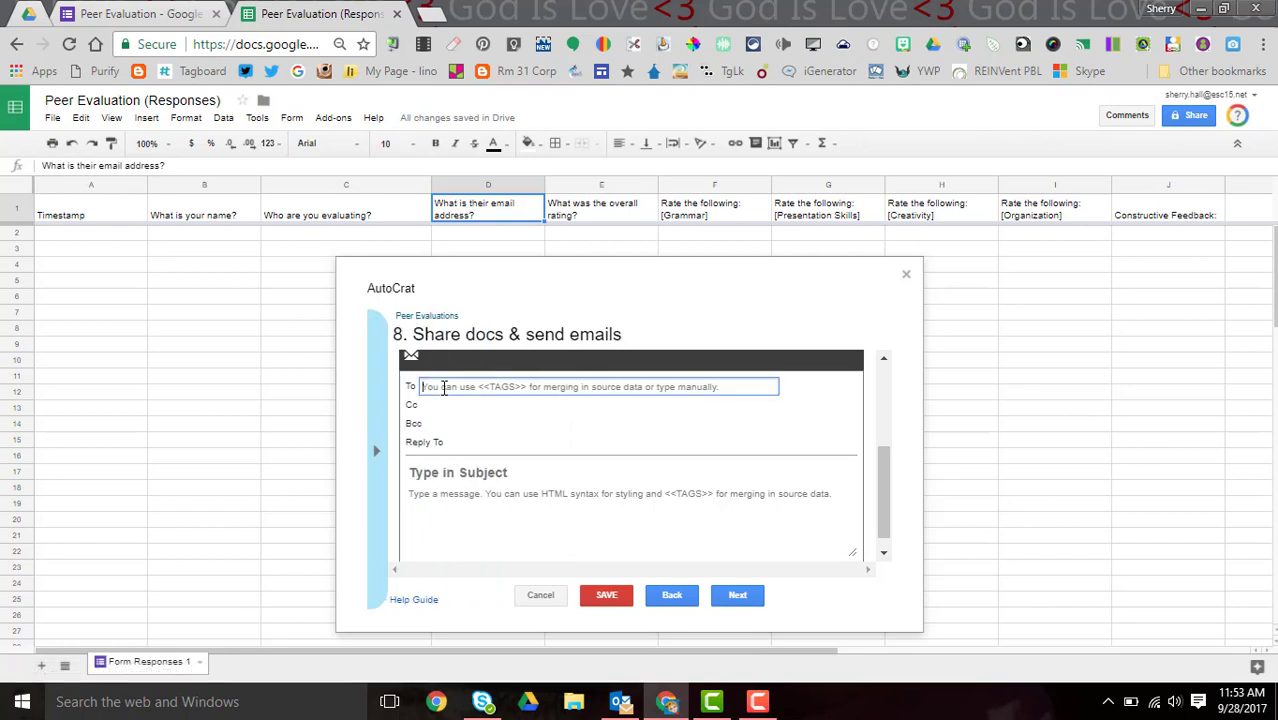
text(<<Who are you evaluating?>>)
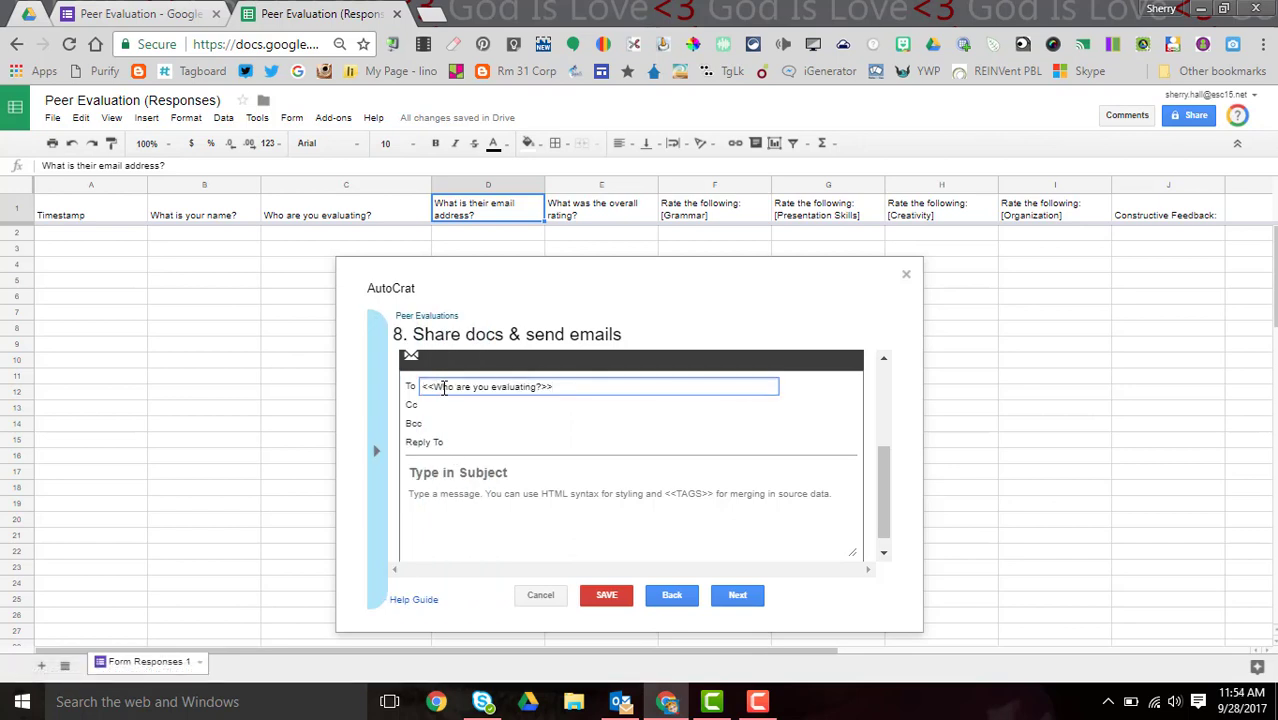
key(BackSpace)
key(BackSpace)
key(BackSpace)
key(BackSpace)
key(BackSpace)
key(BackSpace)
key(BackSpace)
key(BackSpace)
key(BackSpace)
key(BackSpace)
key(BackSpace)
key(BackSpace)
key(BackSpace)
key(BackSpace)
key(BackSpace)
key(BackSpace)
key(BackSpace)
key(BackSpace)
key(BackSpace)
key(BackSpace)
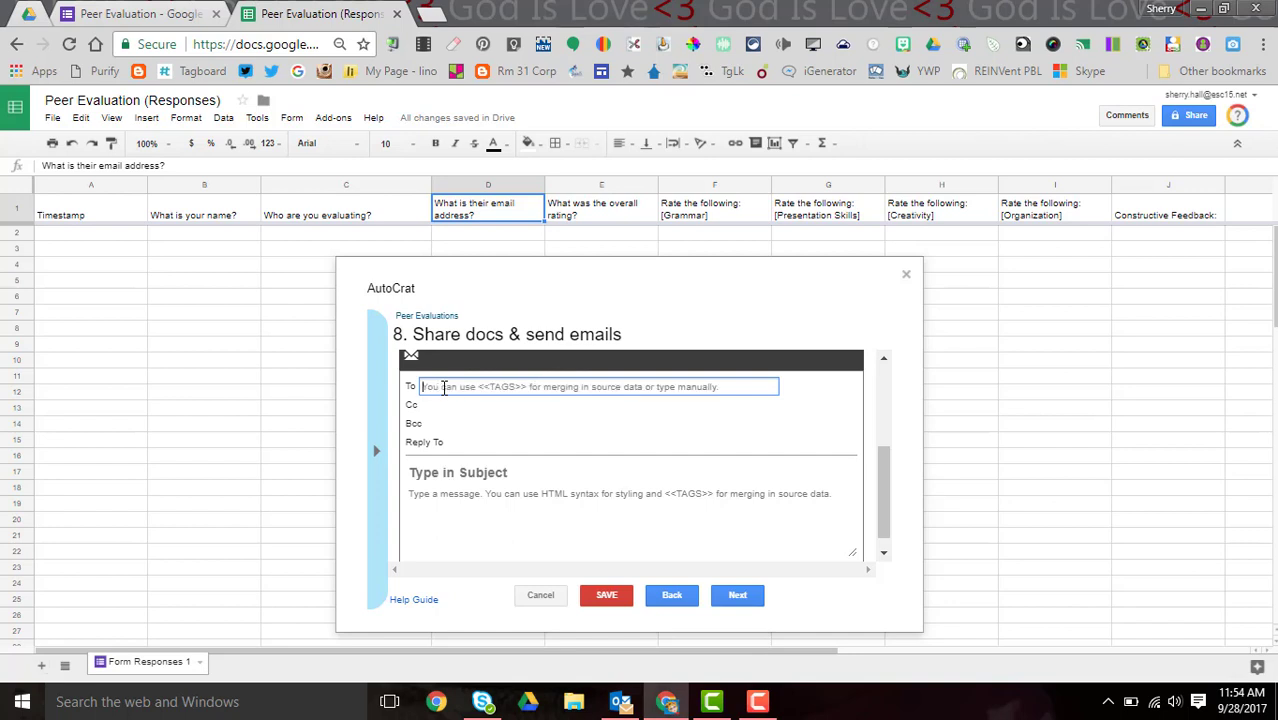
- Set the To field to <<What is their email address?>> using the copied D1 header
text(<<)
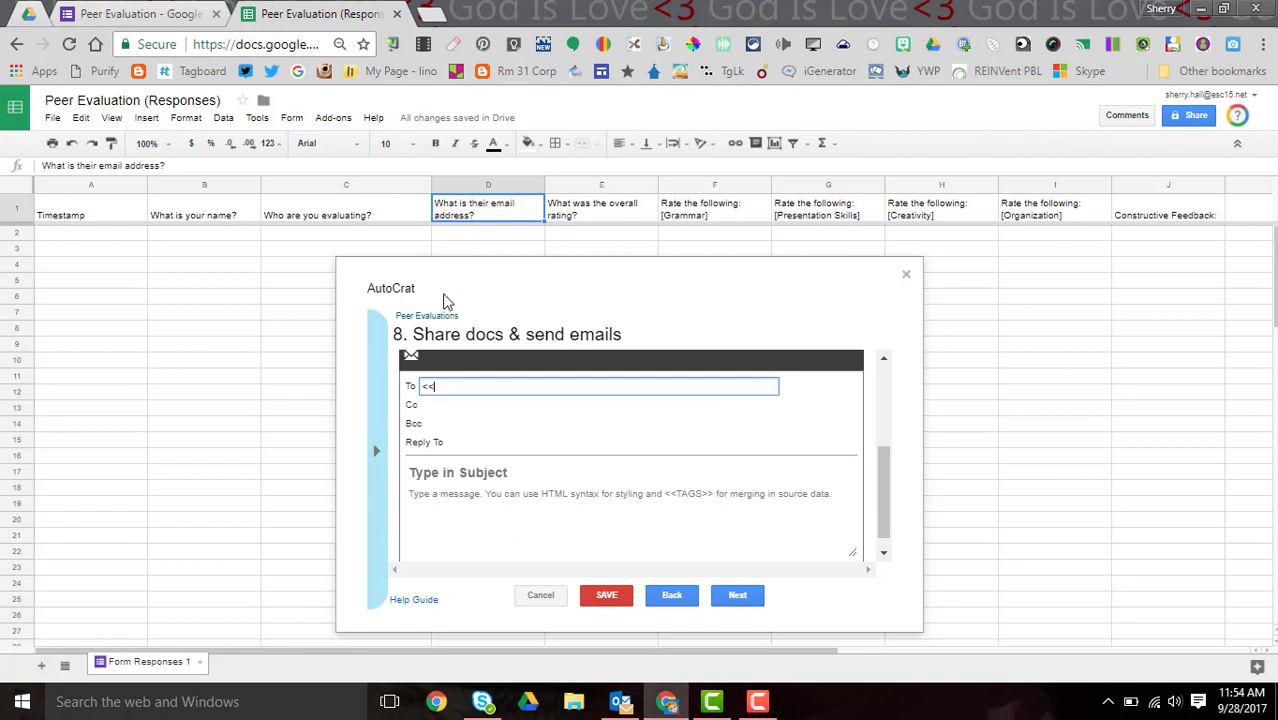
click(450, 210)
right_click(450, 210)
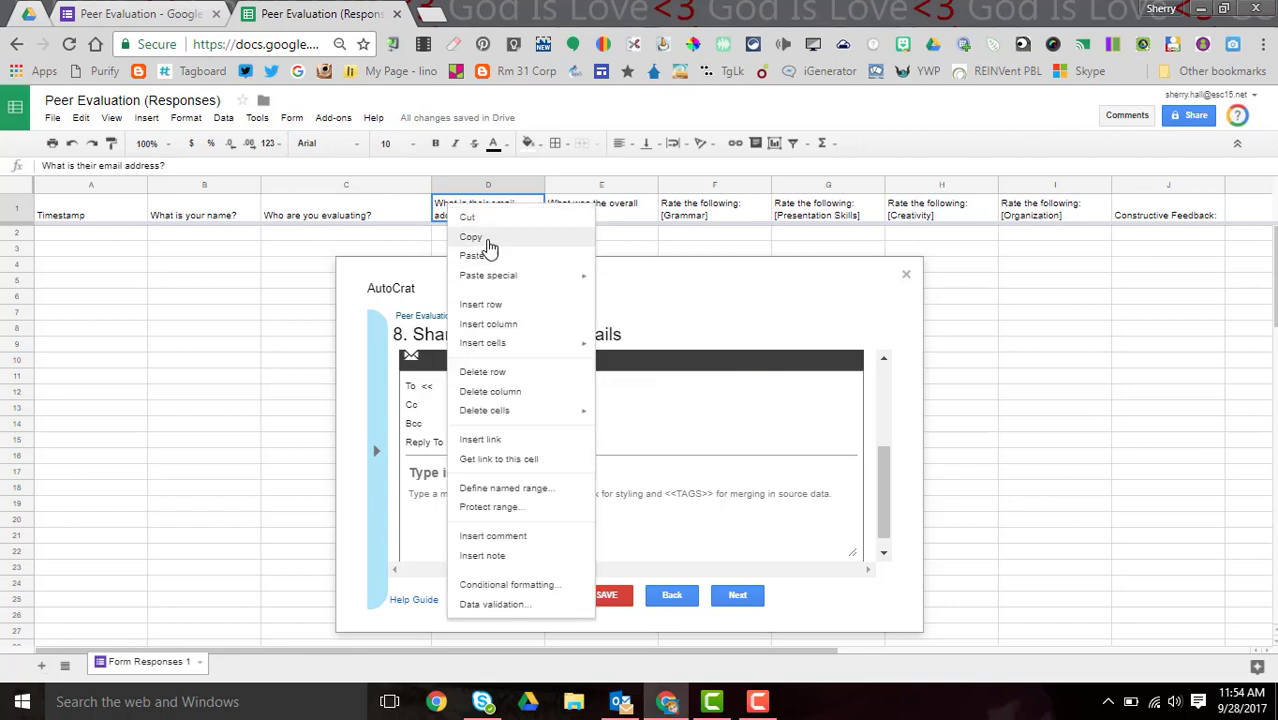
click(480, 240)
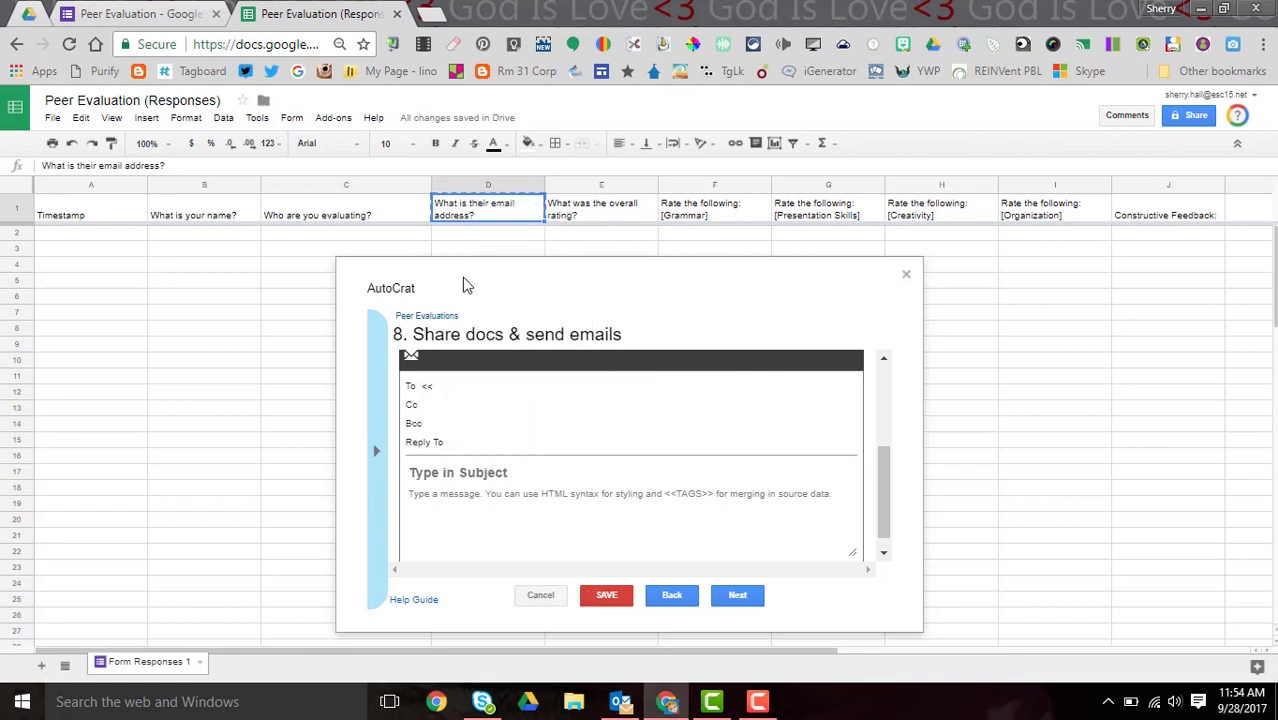
click(442, 390)
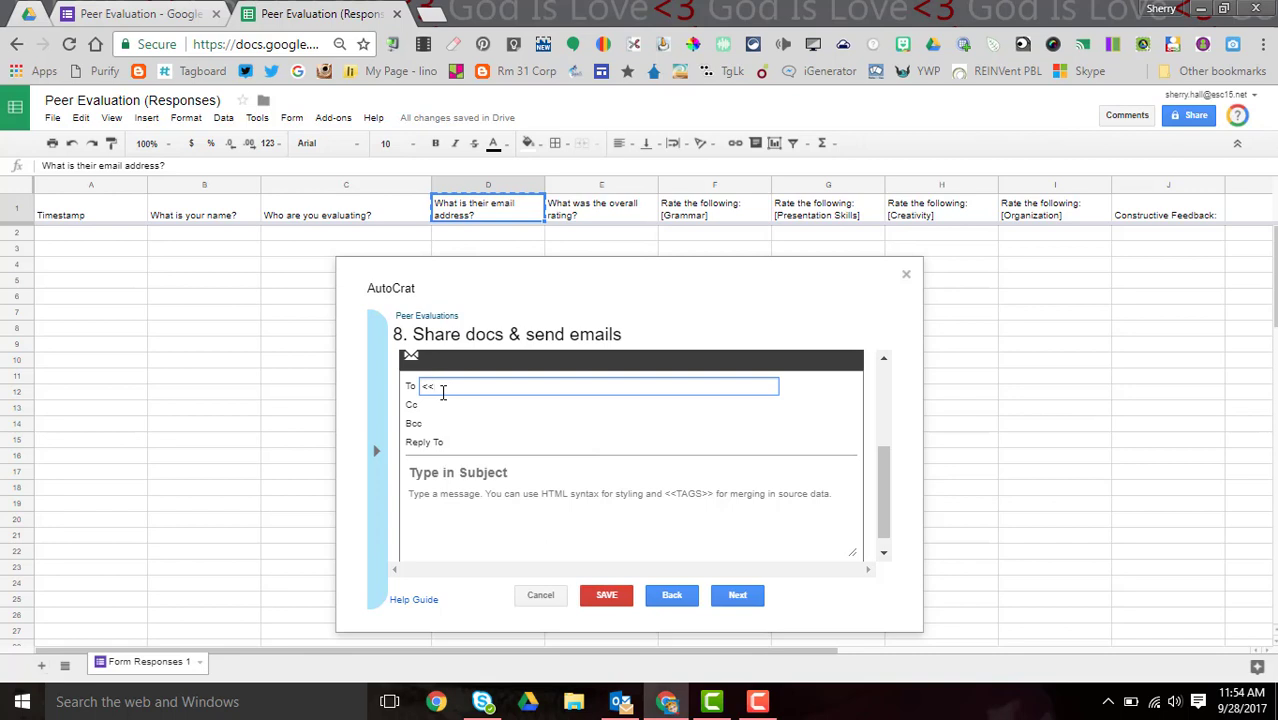
key(ctrl+v)
text(>>)
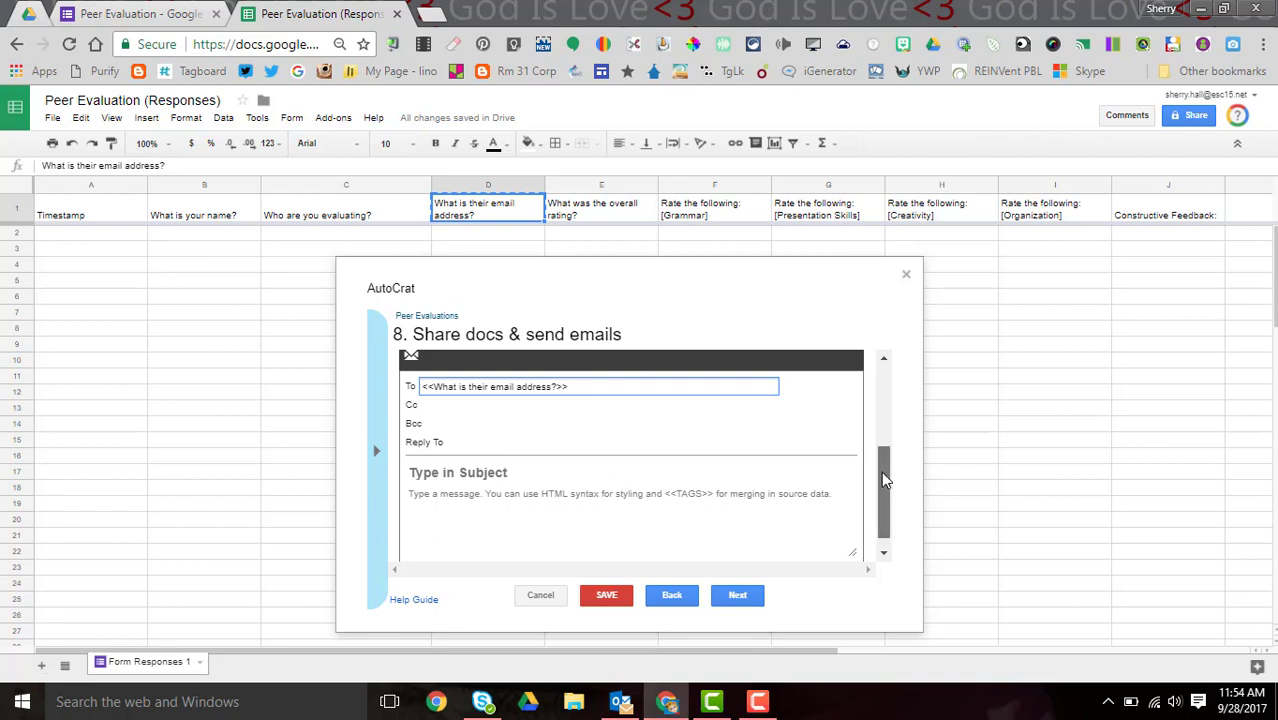
drag(881, 471, 881, 490)
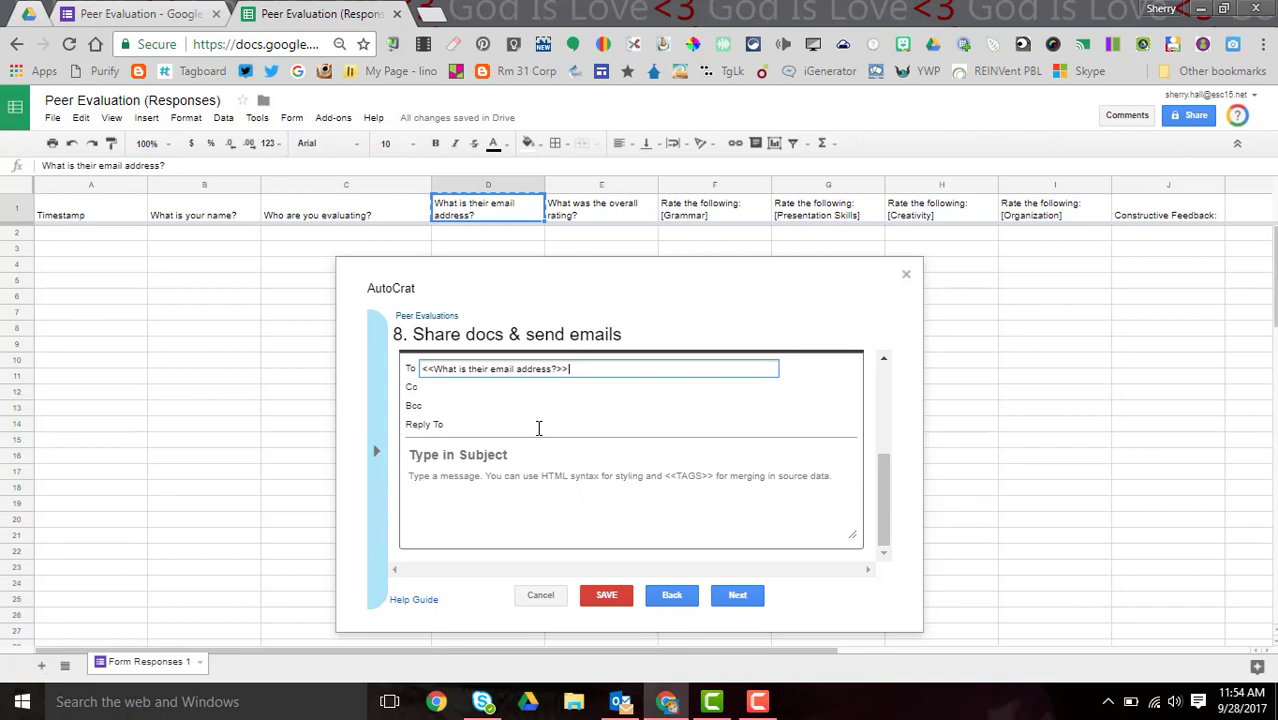
- Enter 'Your Feedback from' as the email subject, clearing a wrongly pasted tag
click(458, 458)
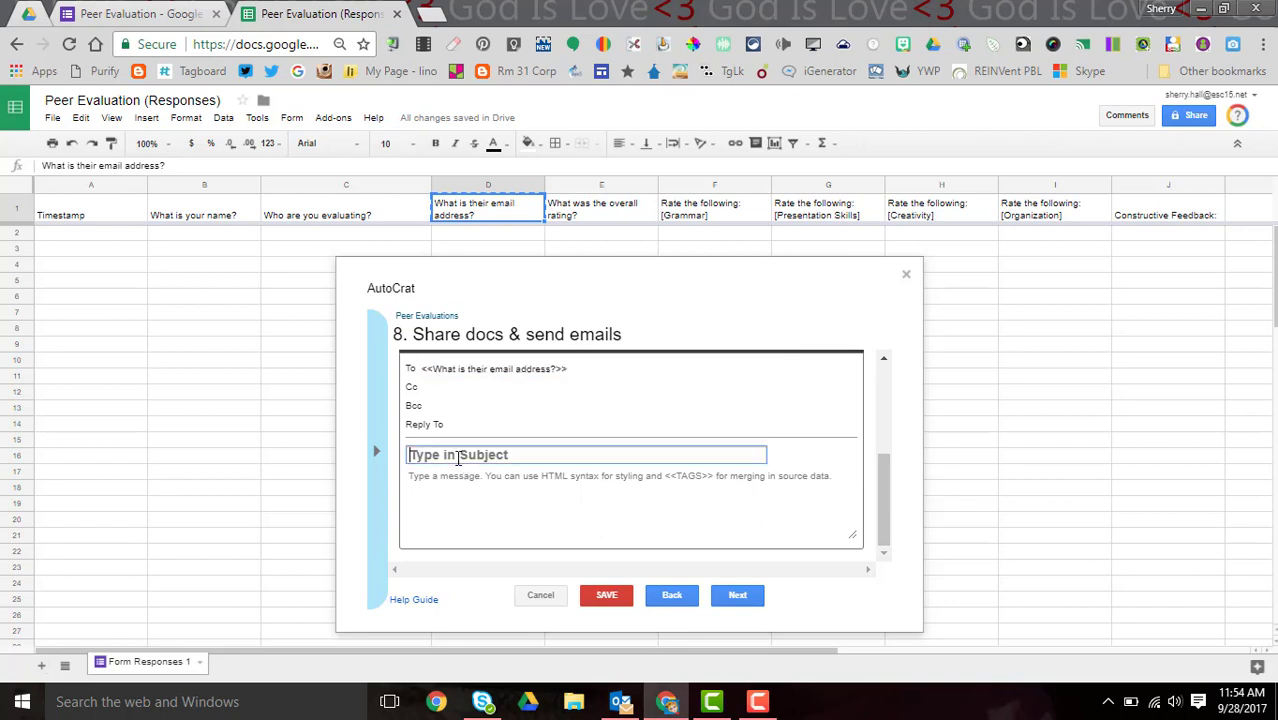
text(You)
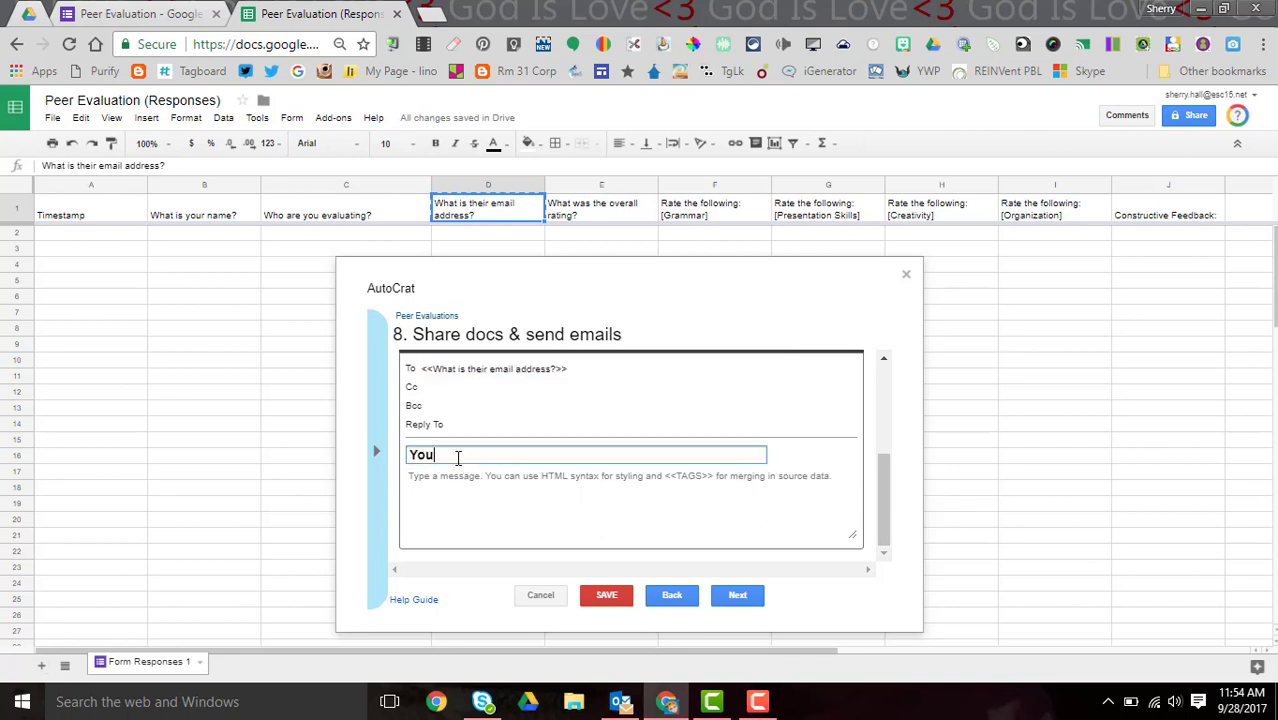
text(r Feedback from)
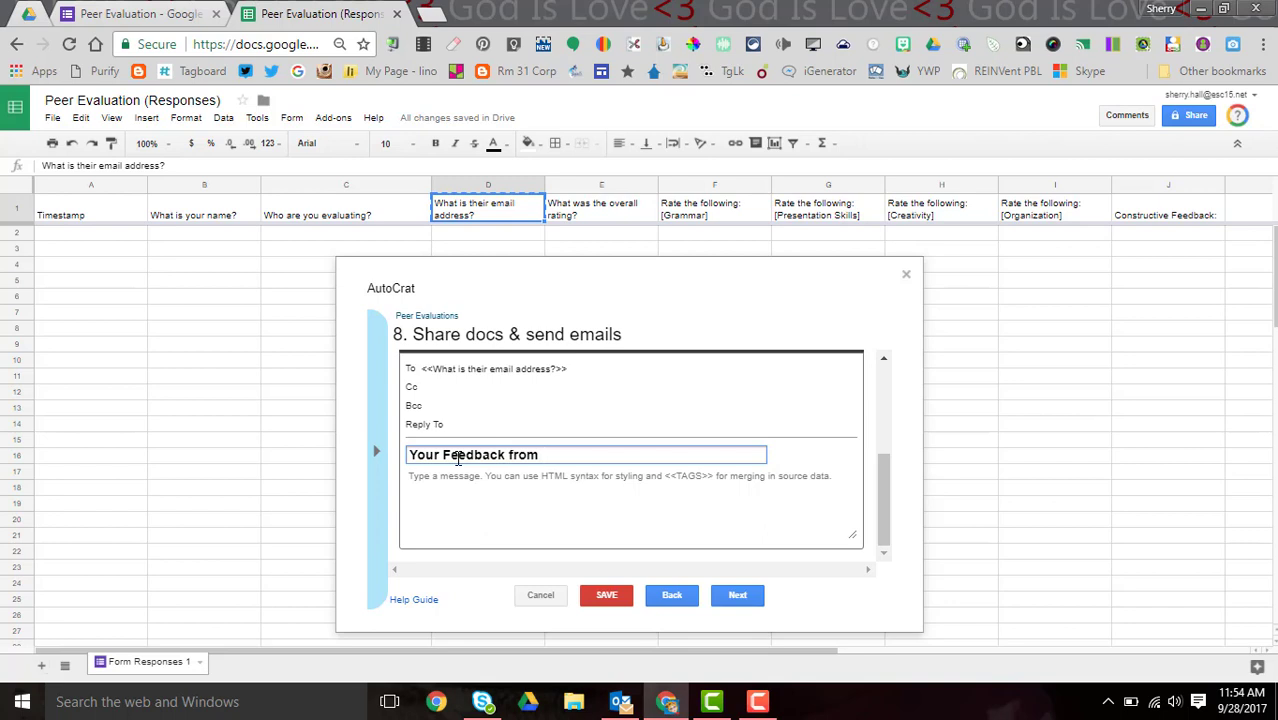
click(379, 461)
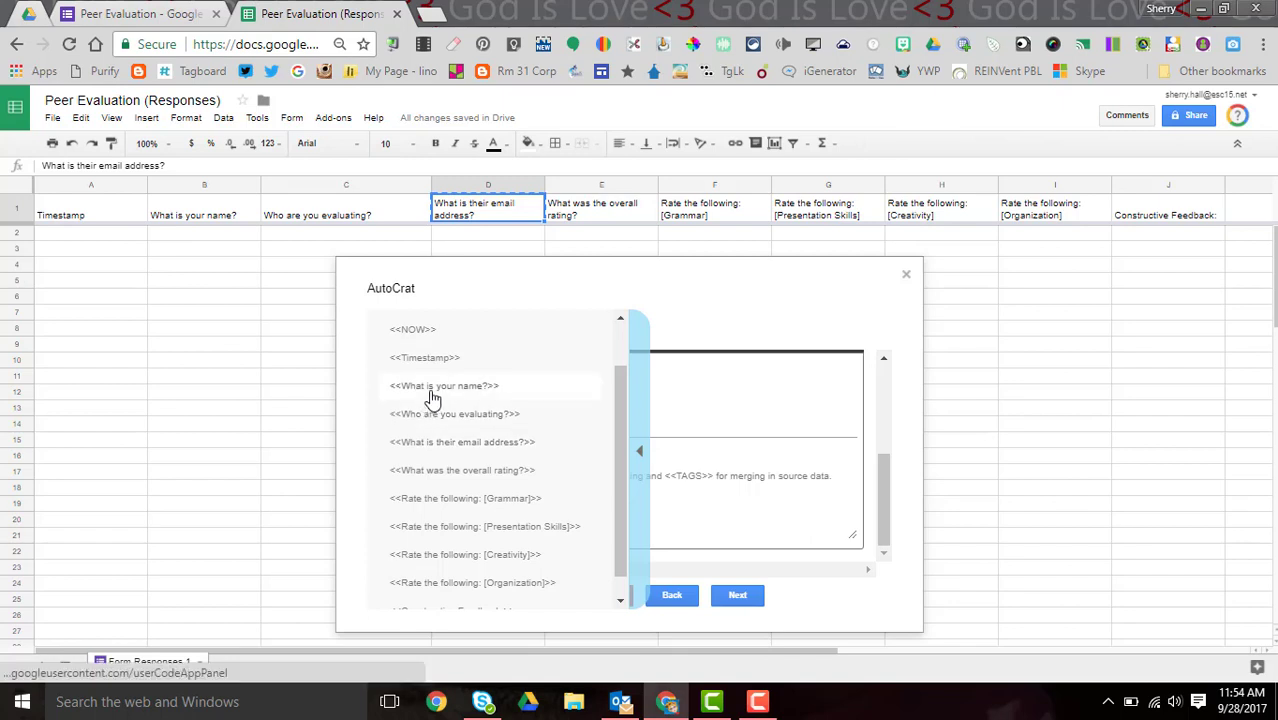
click(432, 397)
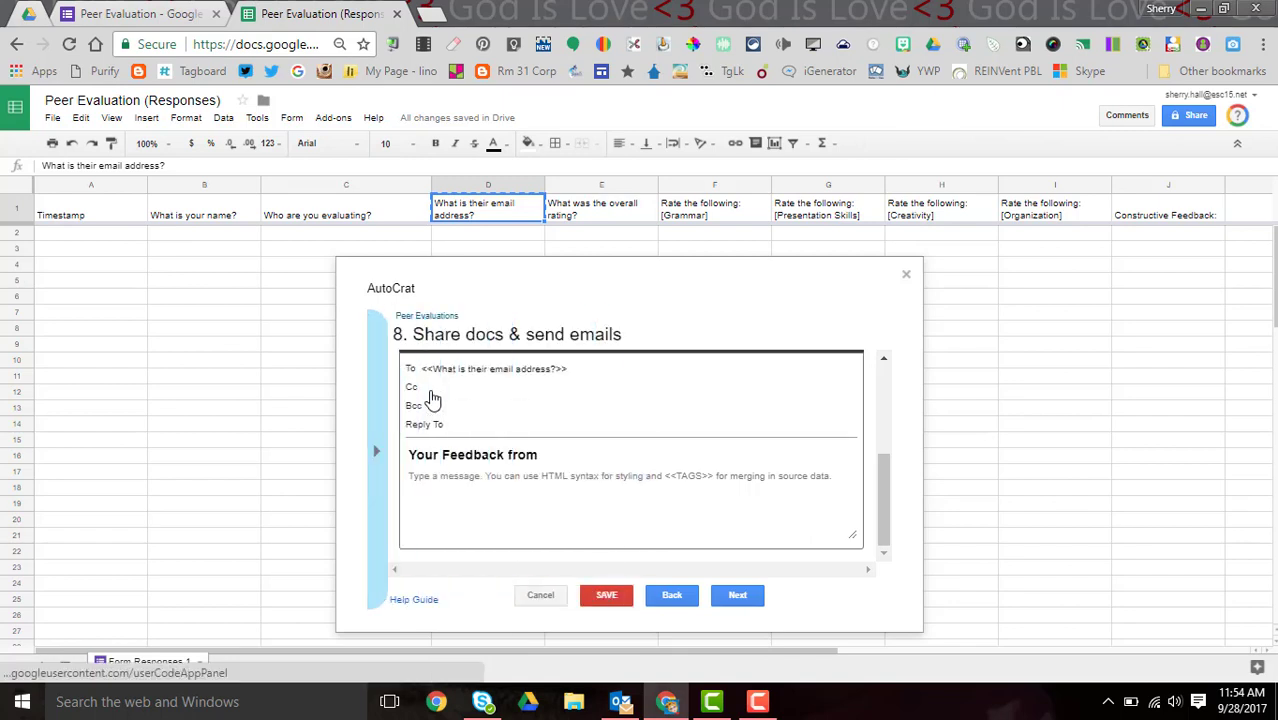
click(561, 457)
key(ctrl+v)
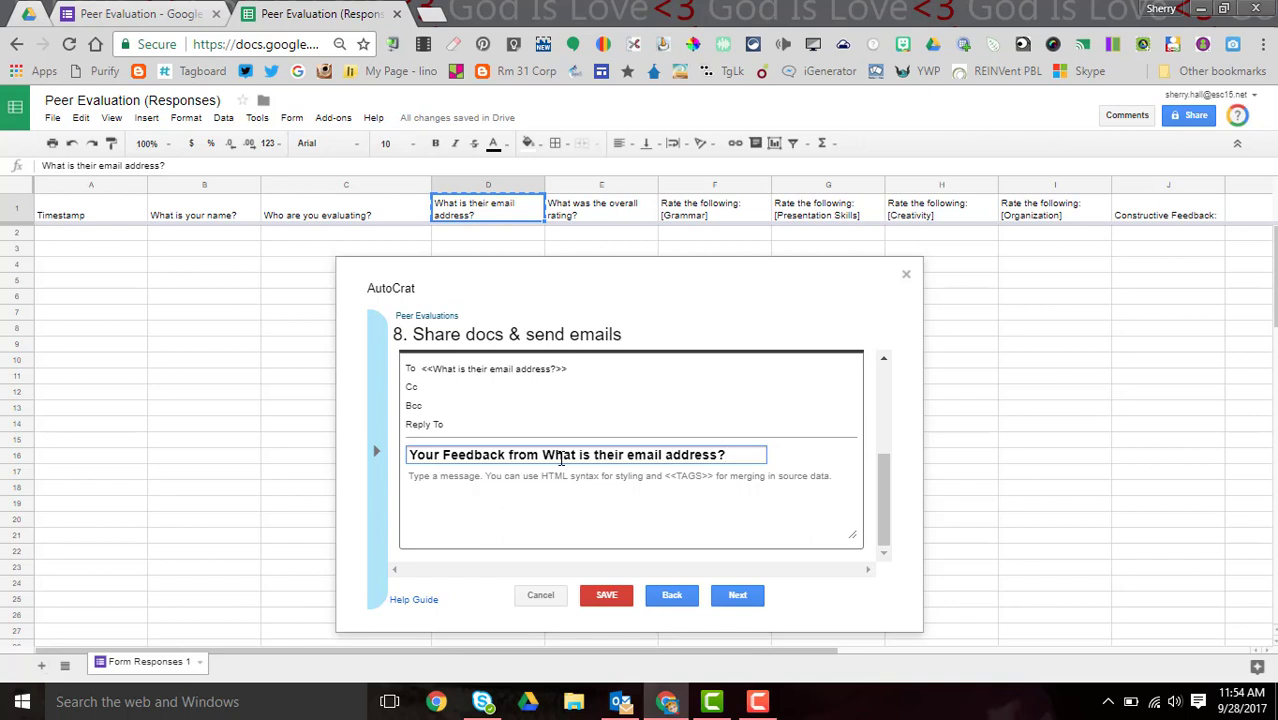
key(BackSpace)
key(BackSpace)
key(BackSpace)
key(BackSpace)
key(BackSpace)
key(BackSpace)
key(BackSpace)
key(BackSpace)
key(BackSpace)
key(BackSpace)
key(BackSpace)
key(BackSpace)
key(BackSpace)
key(BackSpace)
key(BackSpace)
key(BackSpace)
key(BackSpace)
key(BackSpace)
key(BackSpace)
key(BackSpace)
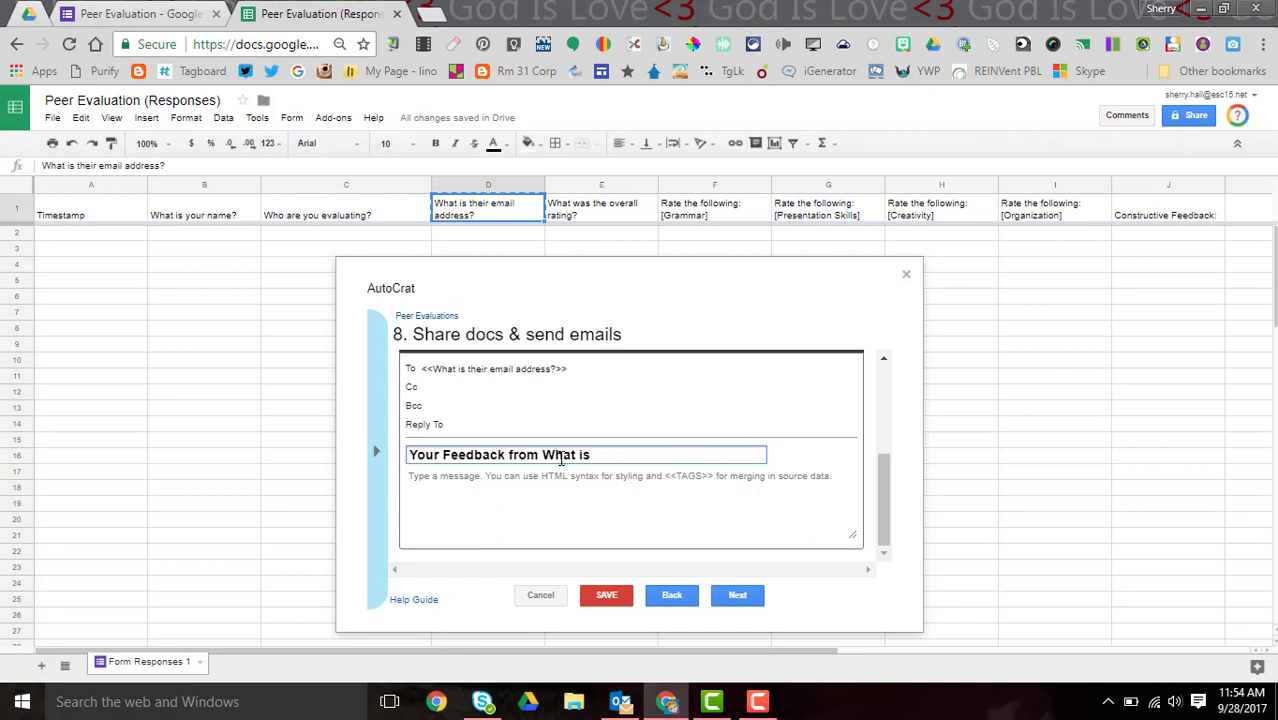
key(BackSpace)
key(BackSpace)
key(BackSpace)
- Finish the subject with <<What is your name?>> copied from header B1
text(<<)
click(208, 224)
right_click(208, 224)
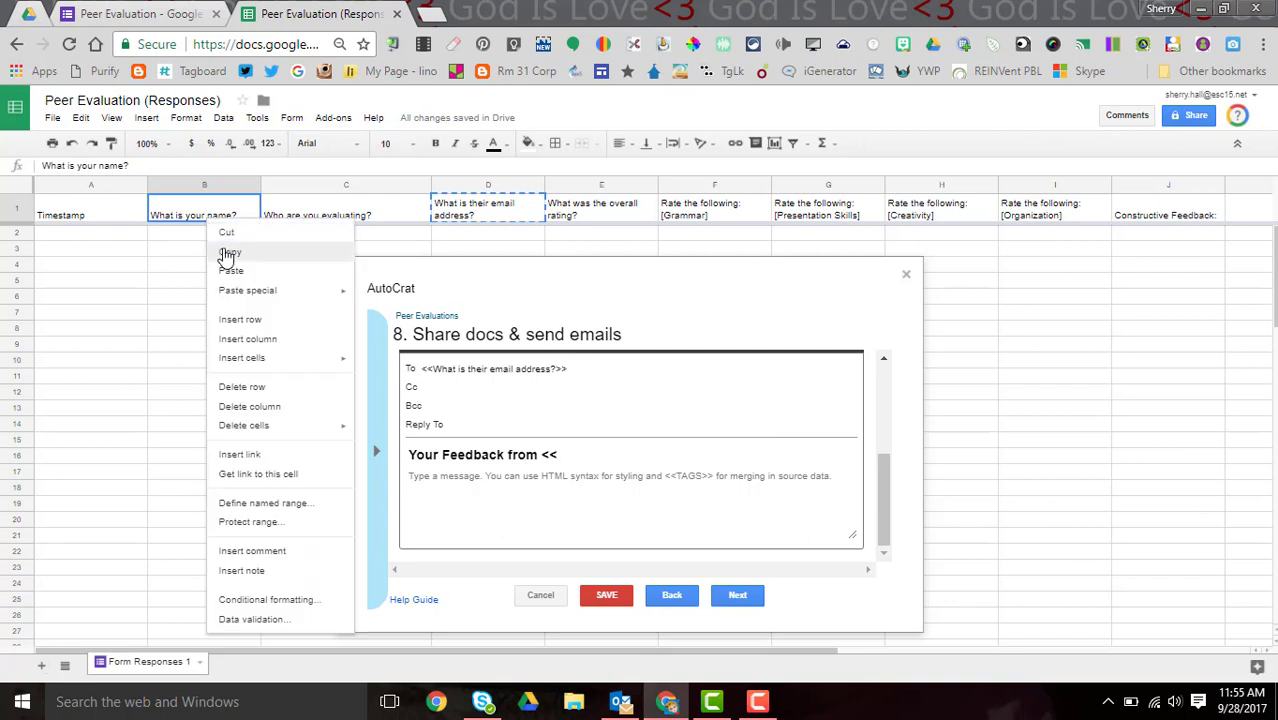
click(228, 254)
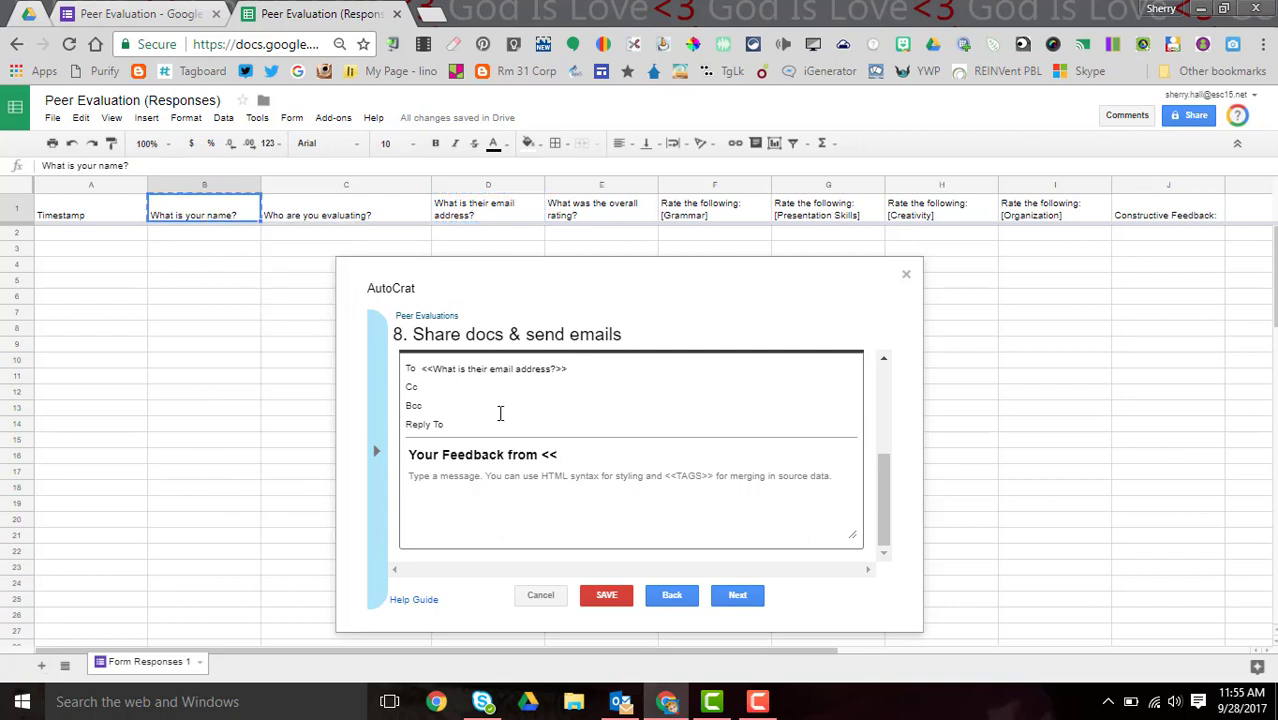
click(559, 452)
key(ctrl+v)
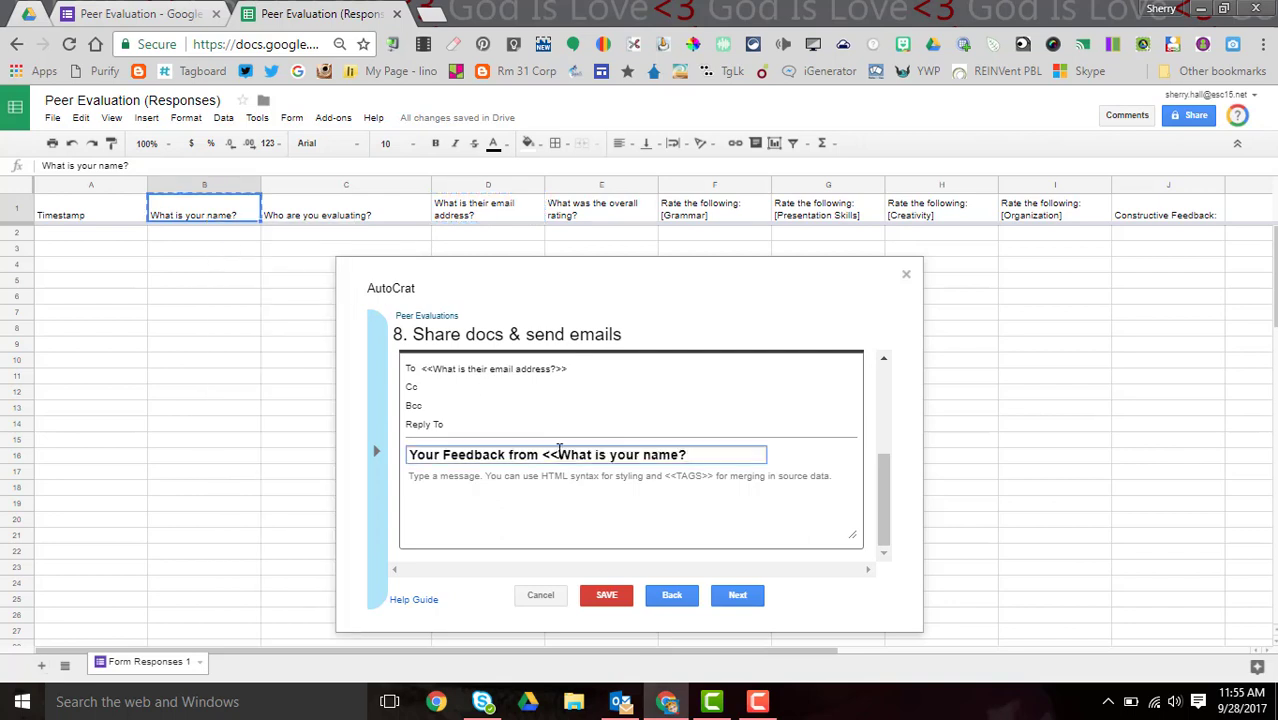
text(>>)
click(510, 481)
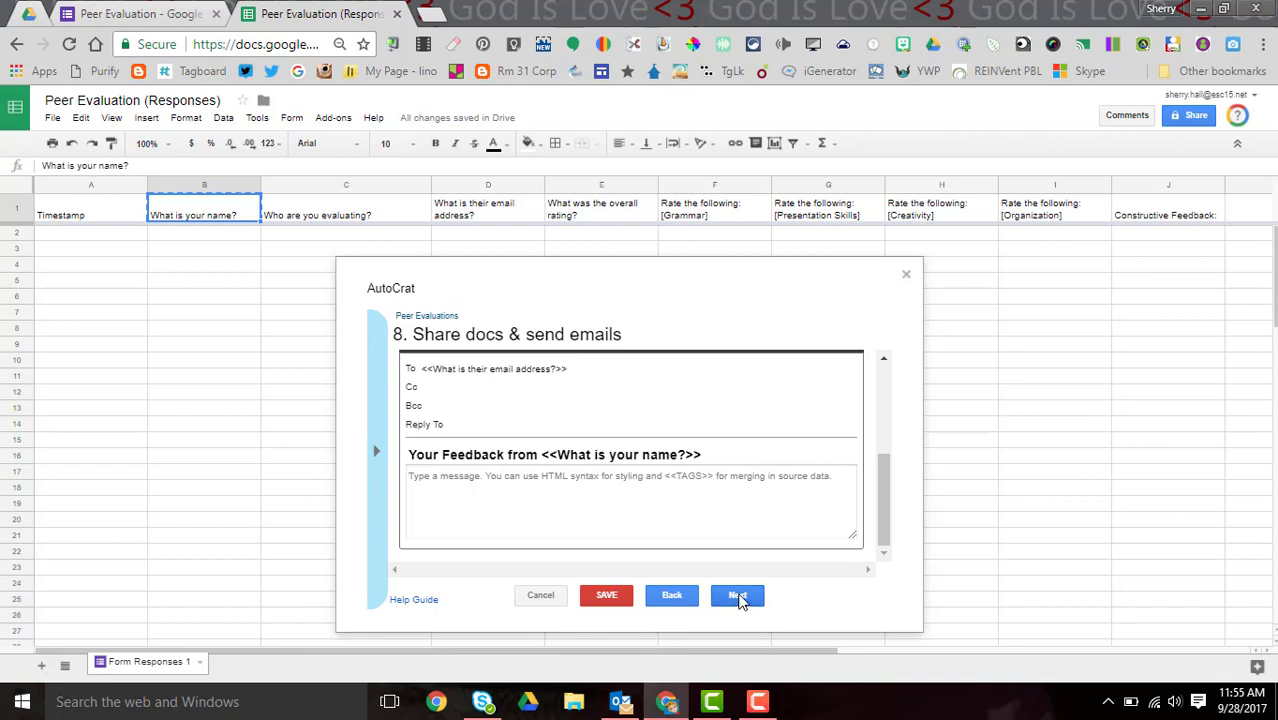
click(738, 596)
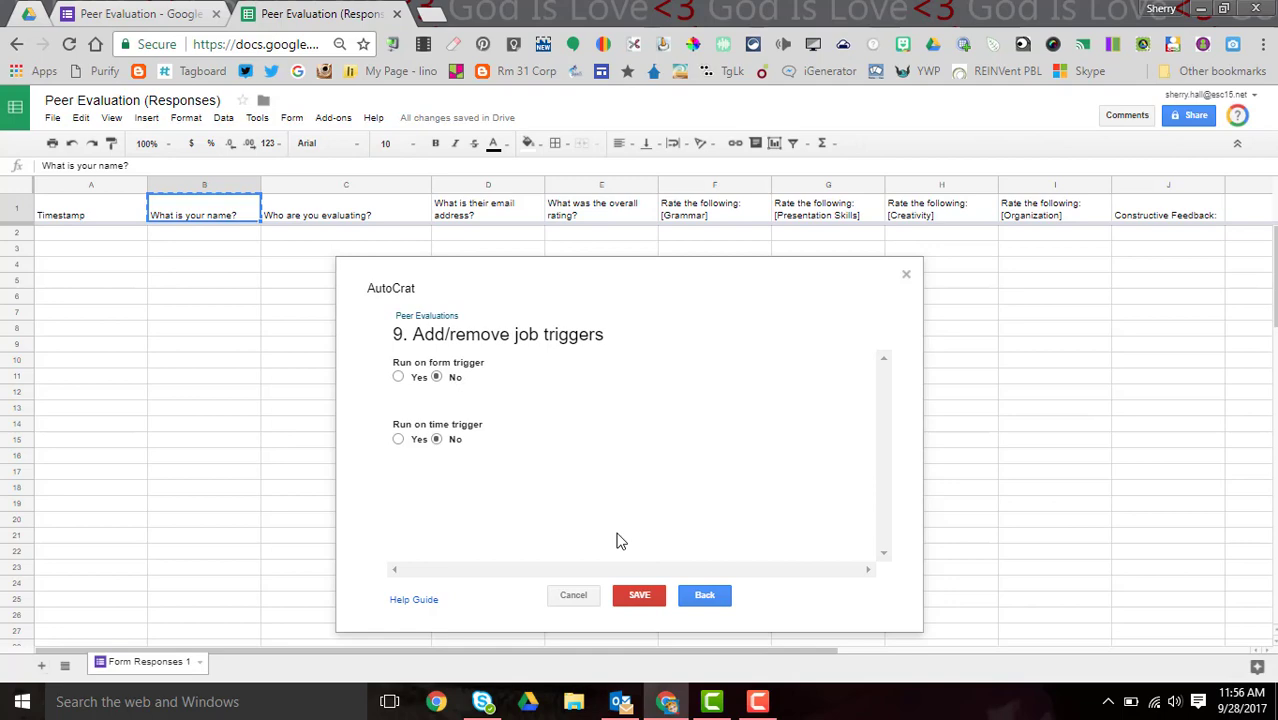
- Save the Peer Evaluations job with both the form and time triggers left on No
click(640, 595)
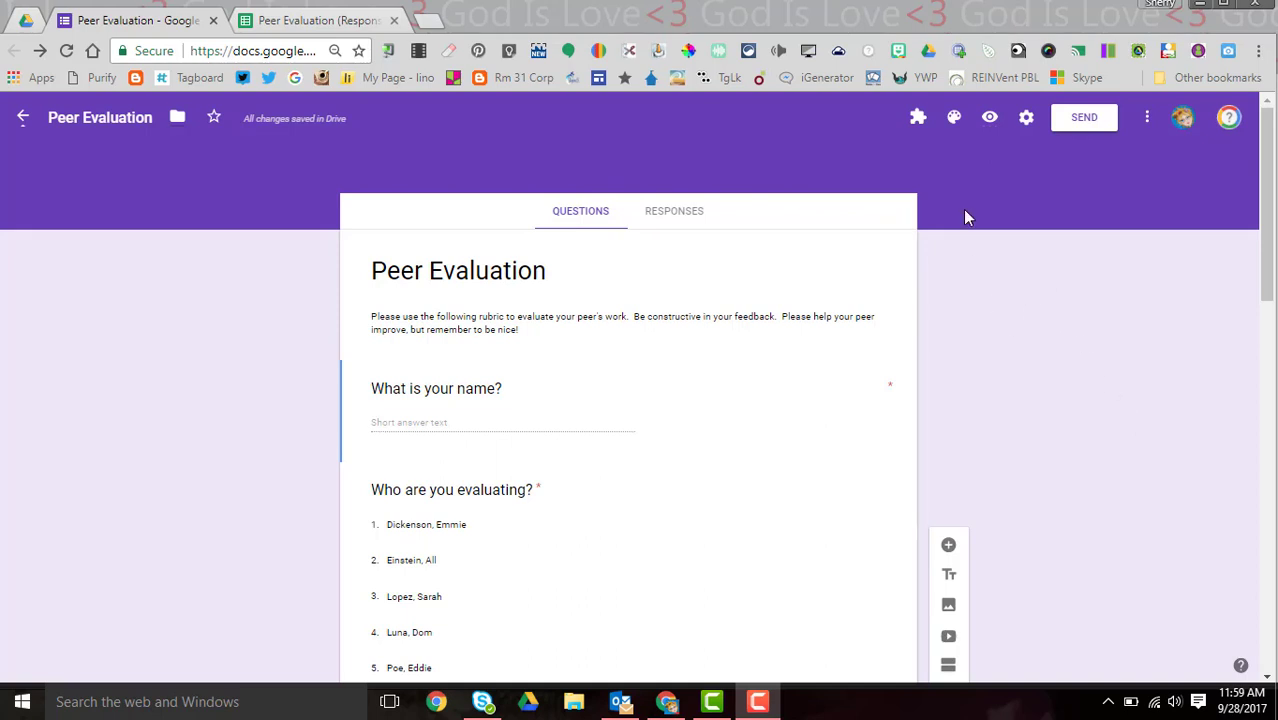
- In the form preview, enter the respondent's name and choose the evaluated peer and their email
click(990, 120)
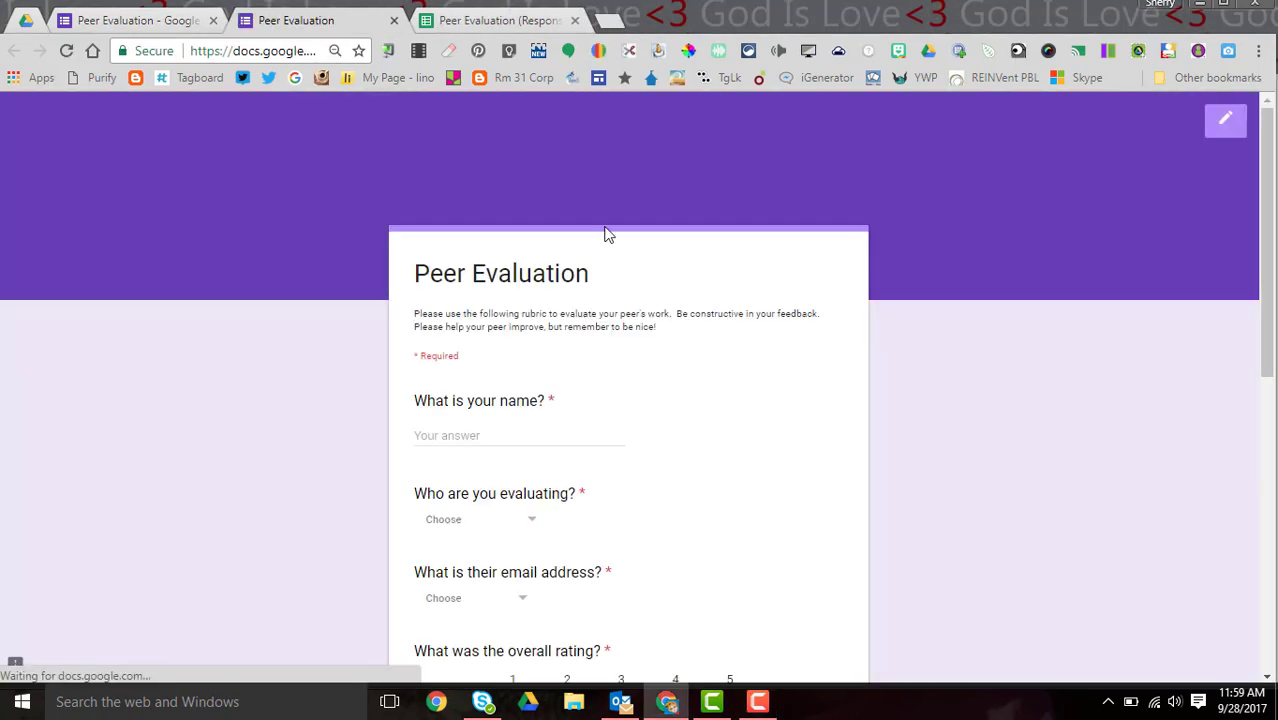
click(526, 435)
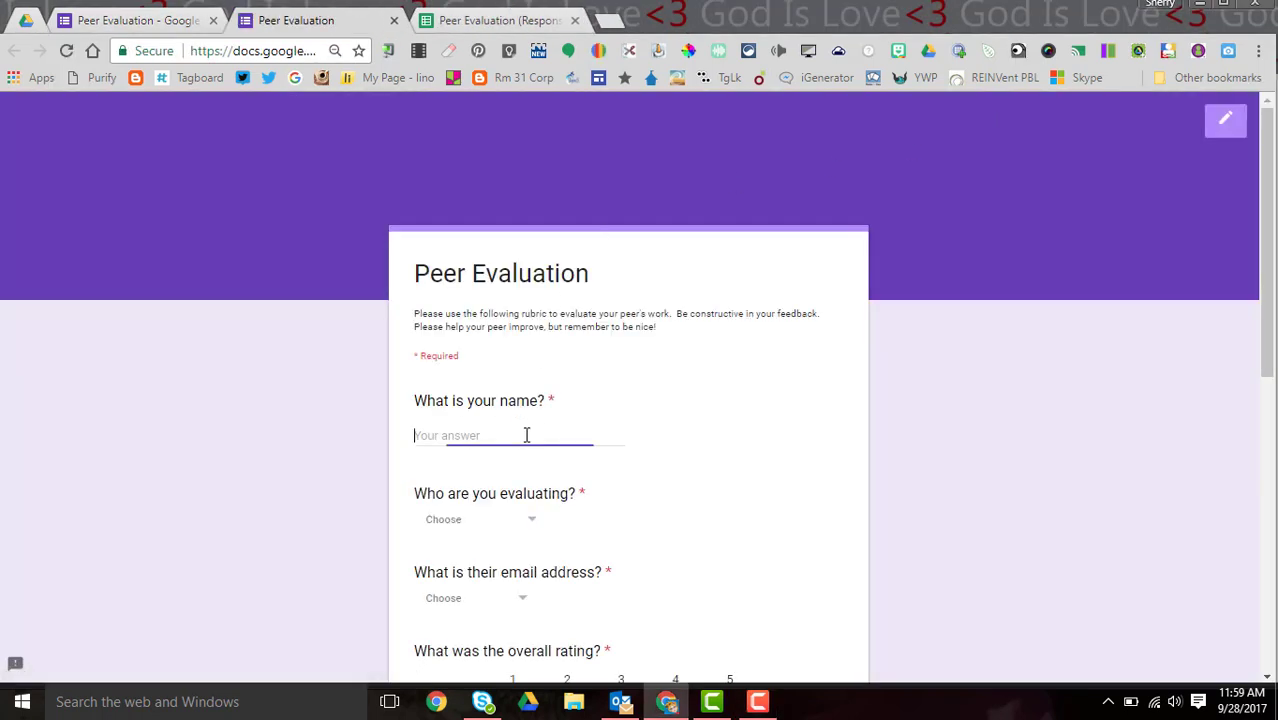
click(531, 527)
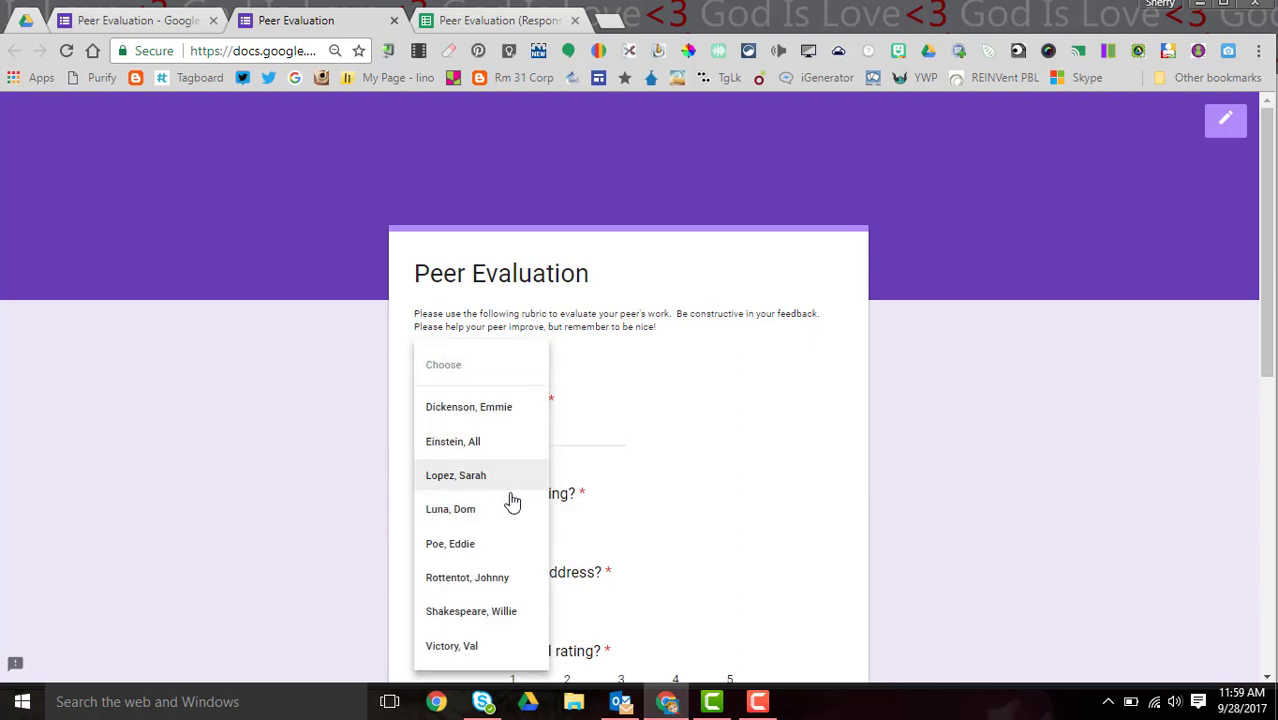
click(484, 543)
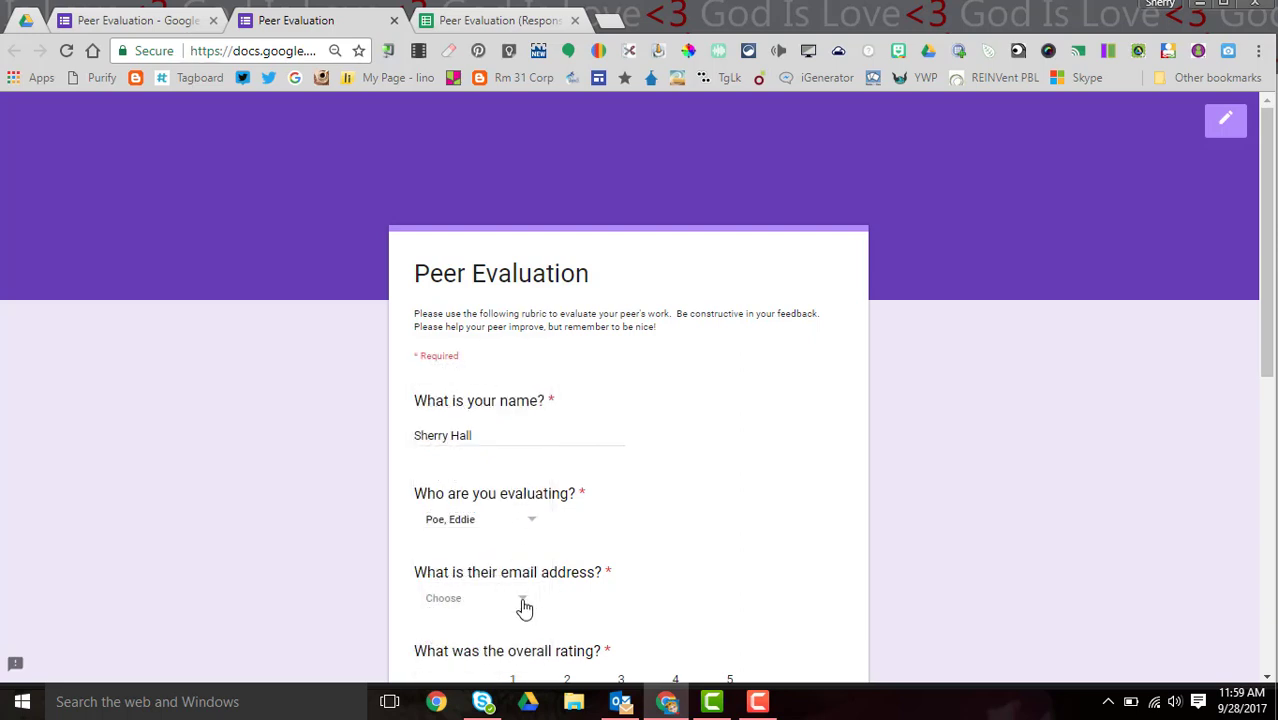
click(524, 607)
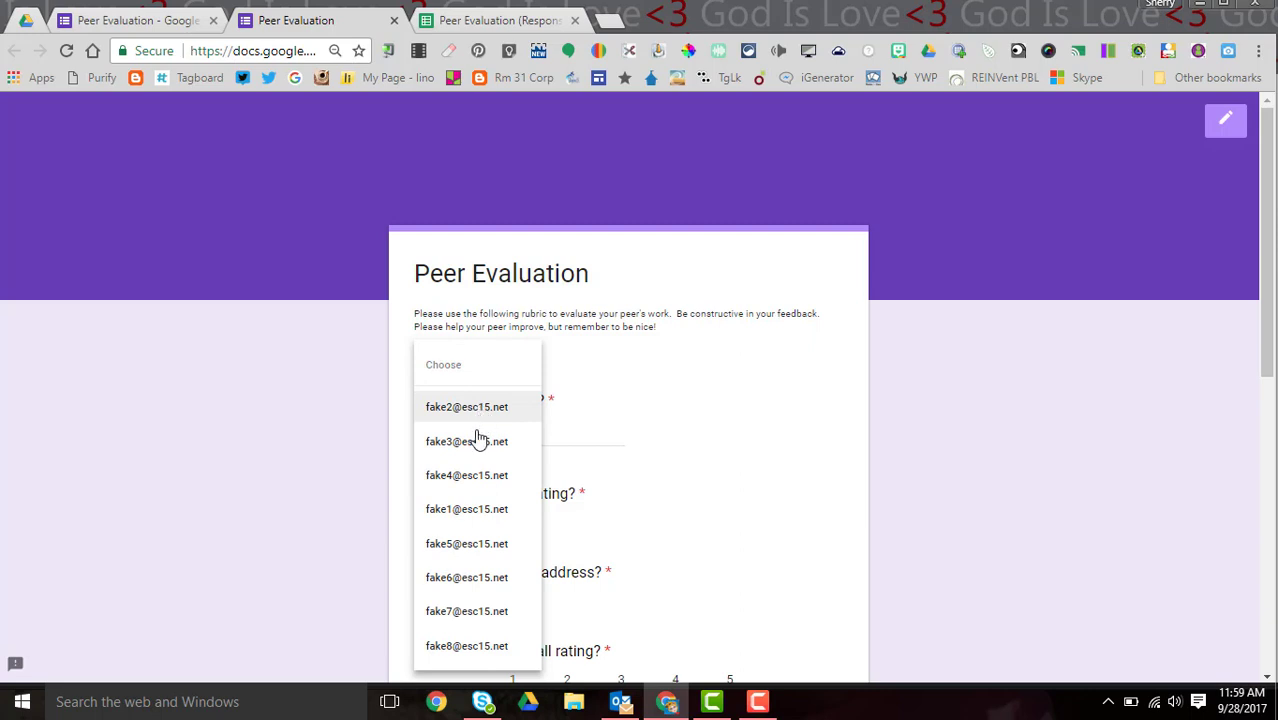
click(480, 512)
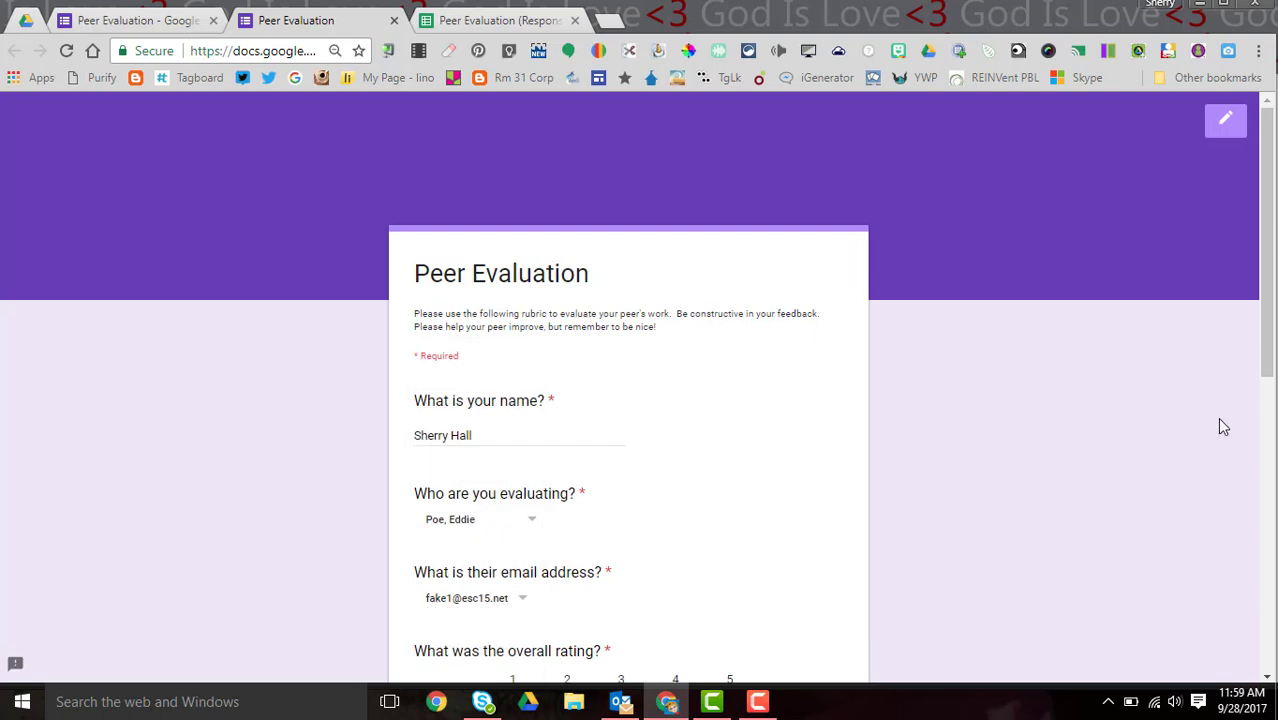
- Rate Grammar 4, Presentation Skills 3, Creativity 5 and Organization 4
drag(1262, 370, 1230, 503)
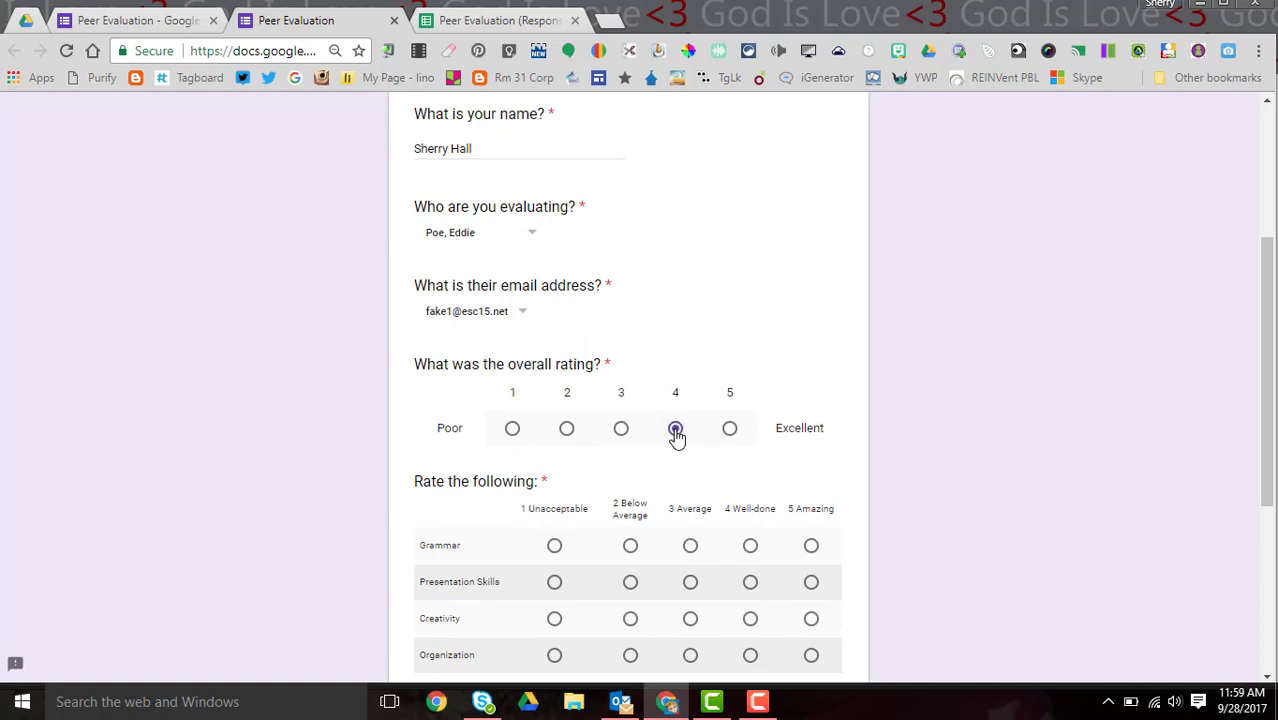
drag(1265, 455, 1256, 510)
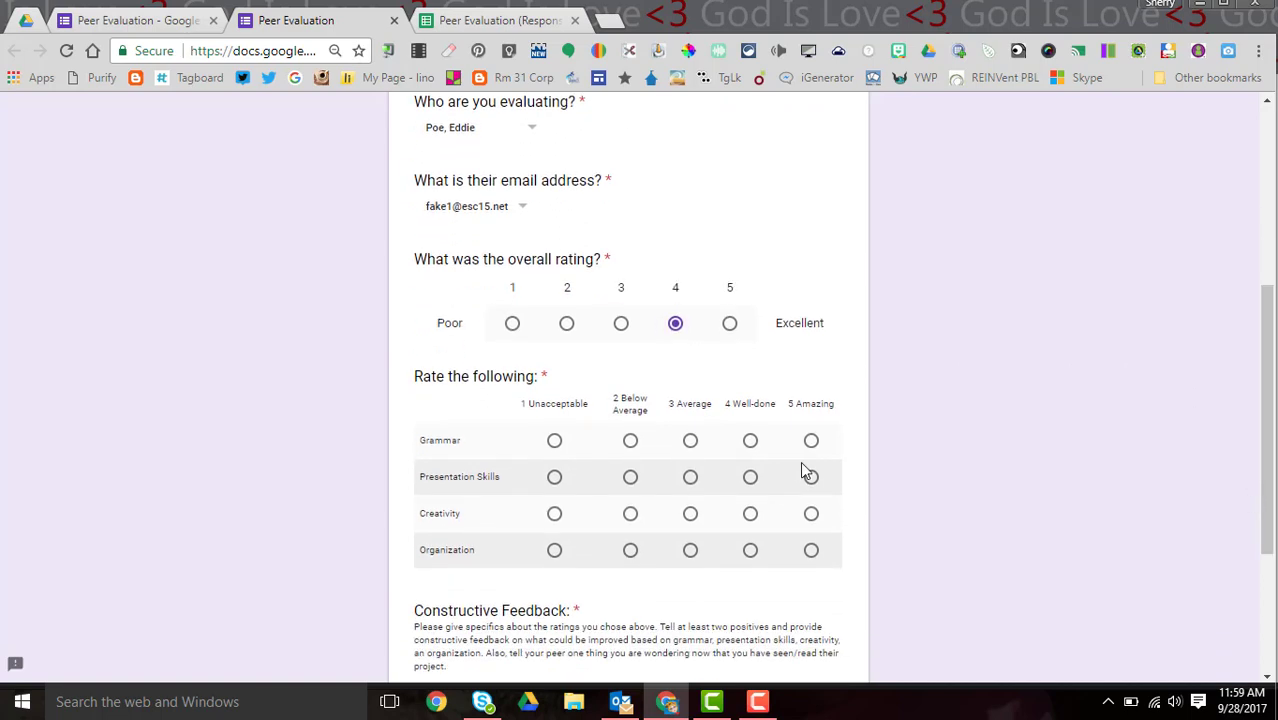
click(751, 445)
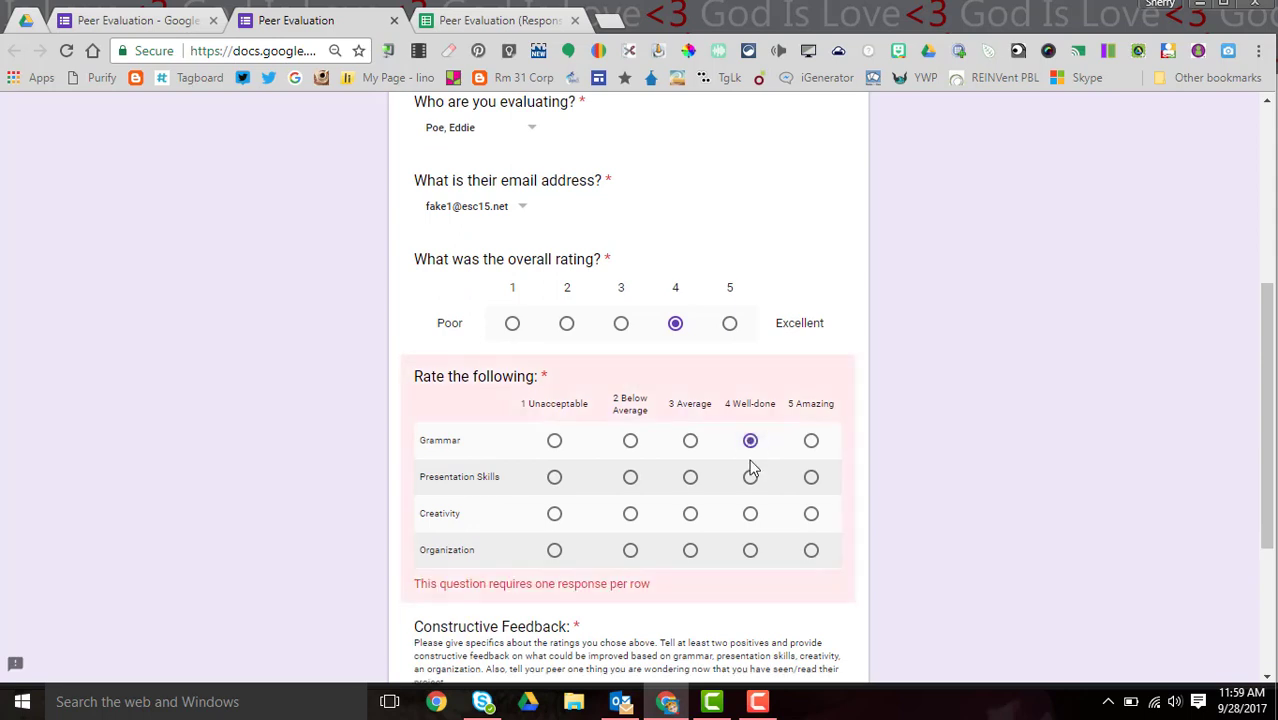
click(691, 479)
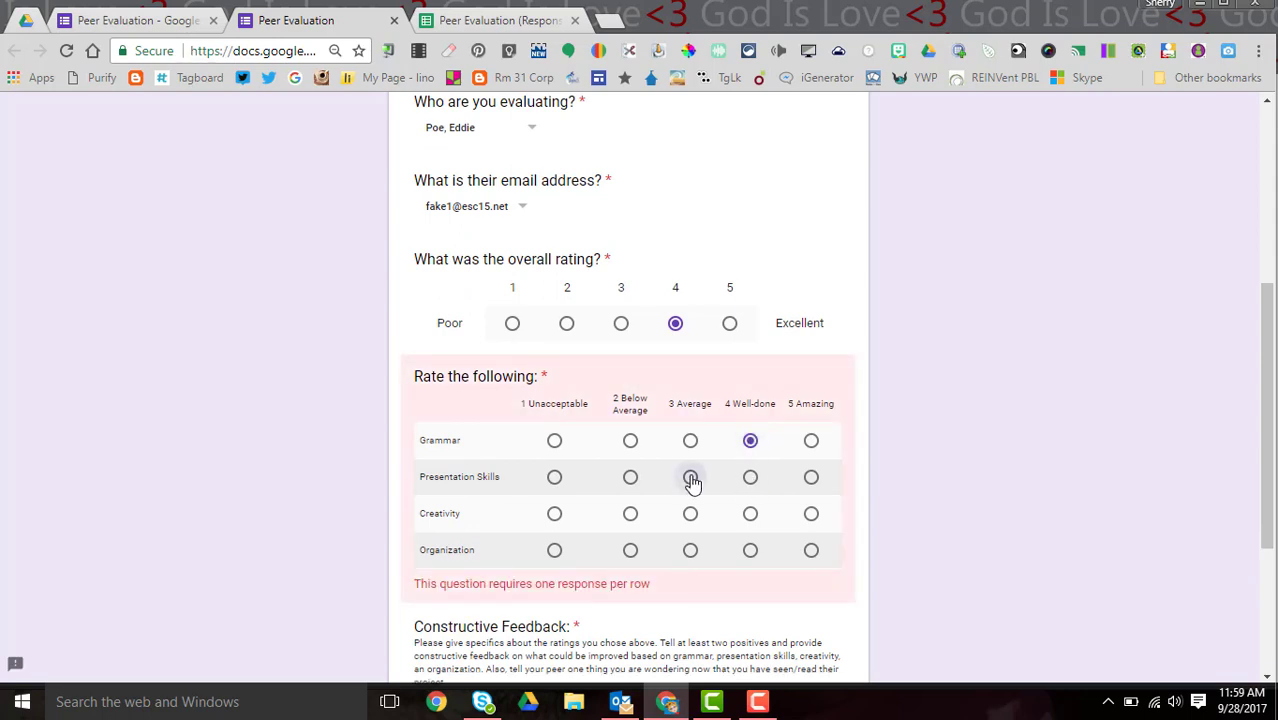
click(811, 516)
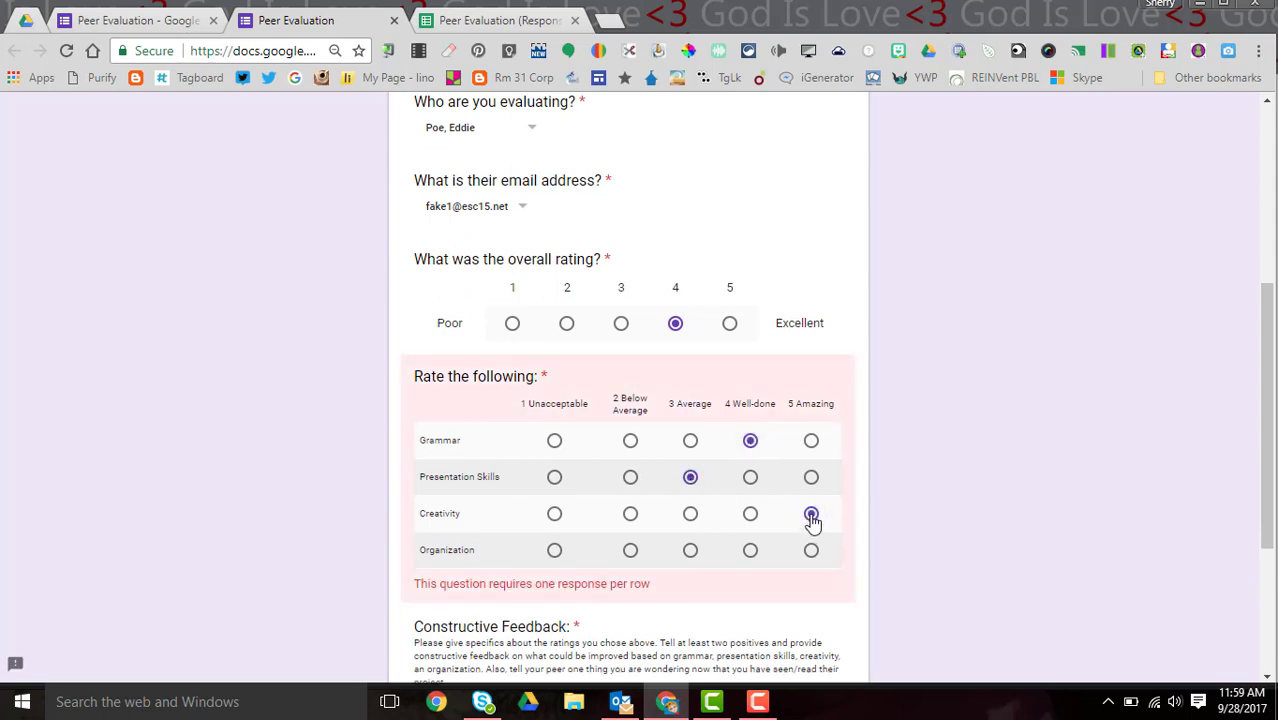
click(752, 553)
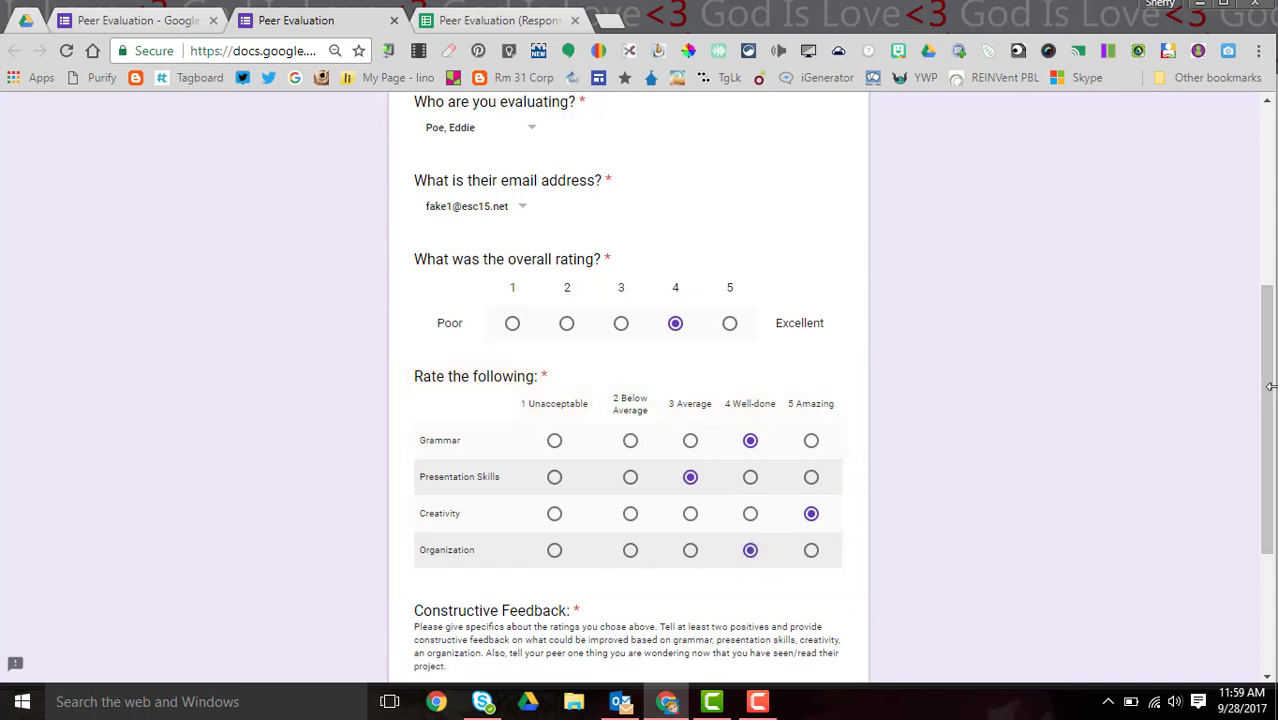
- Enter the feedback 'You were great!' and submit the test response
scroll(1247, 445, down, 3)
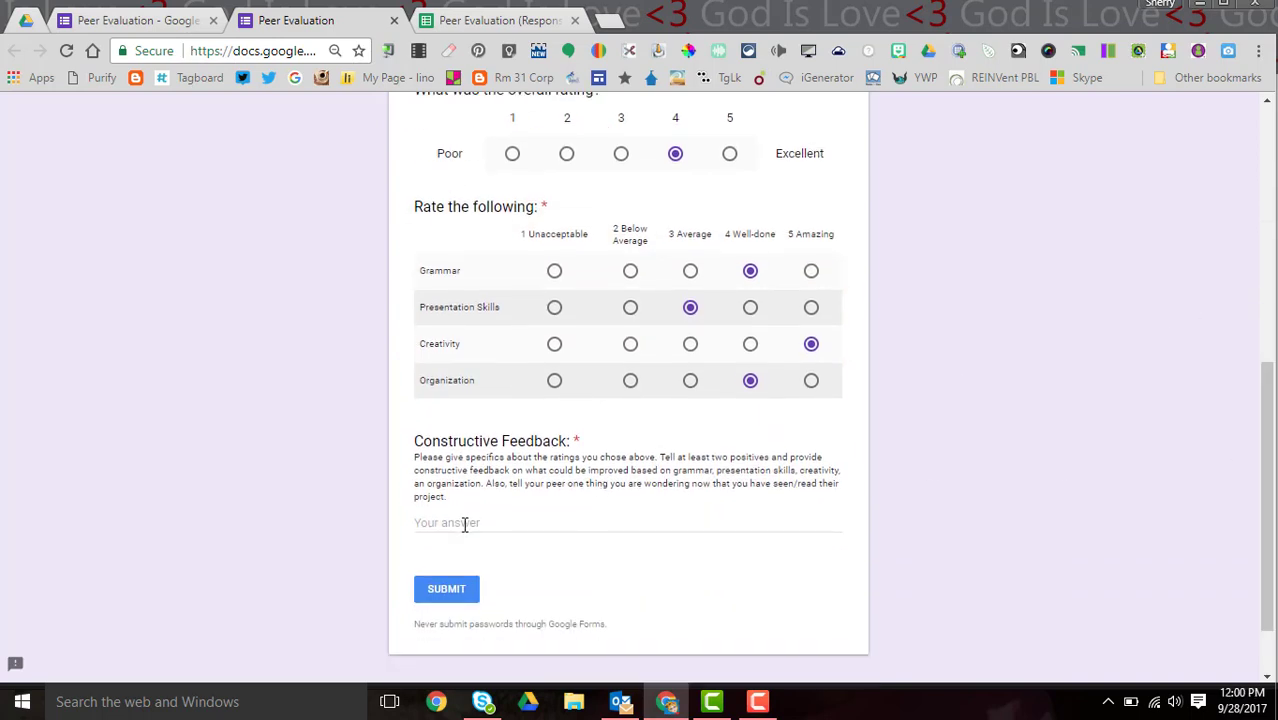
click(465, 526)
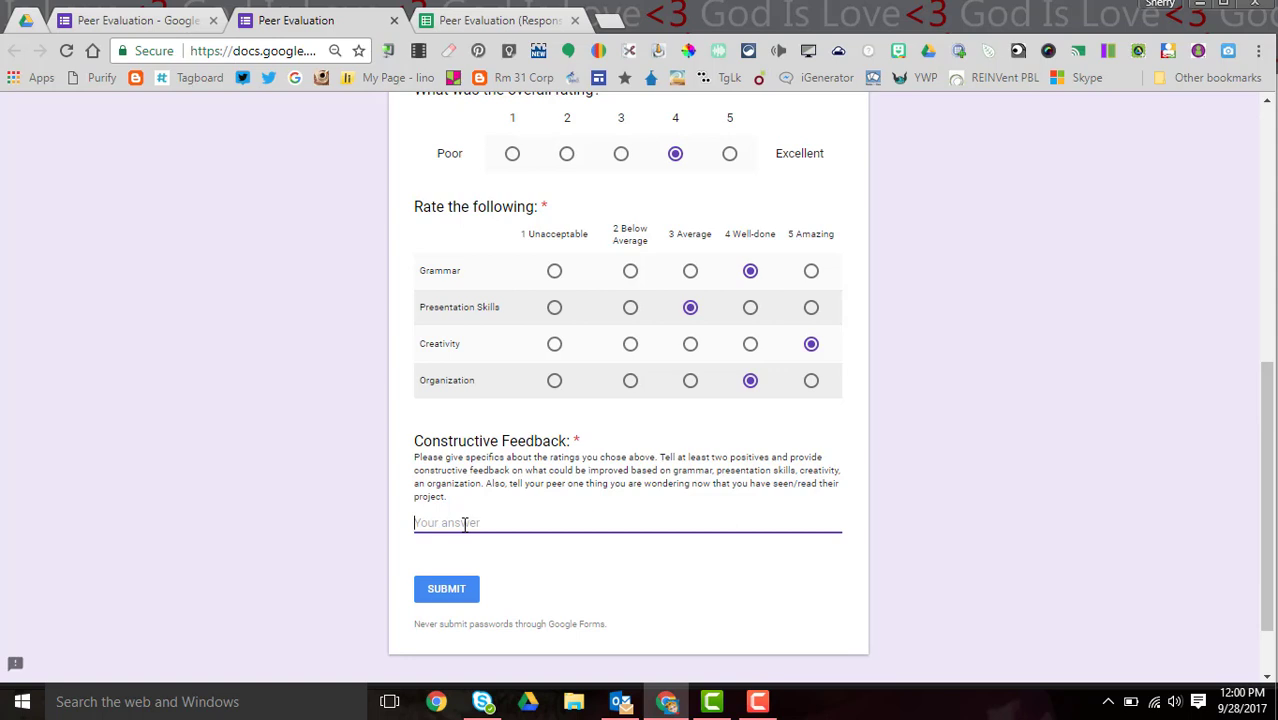
text(You were great!)
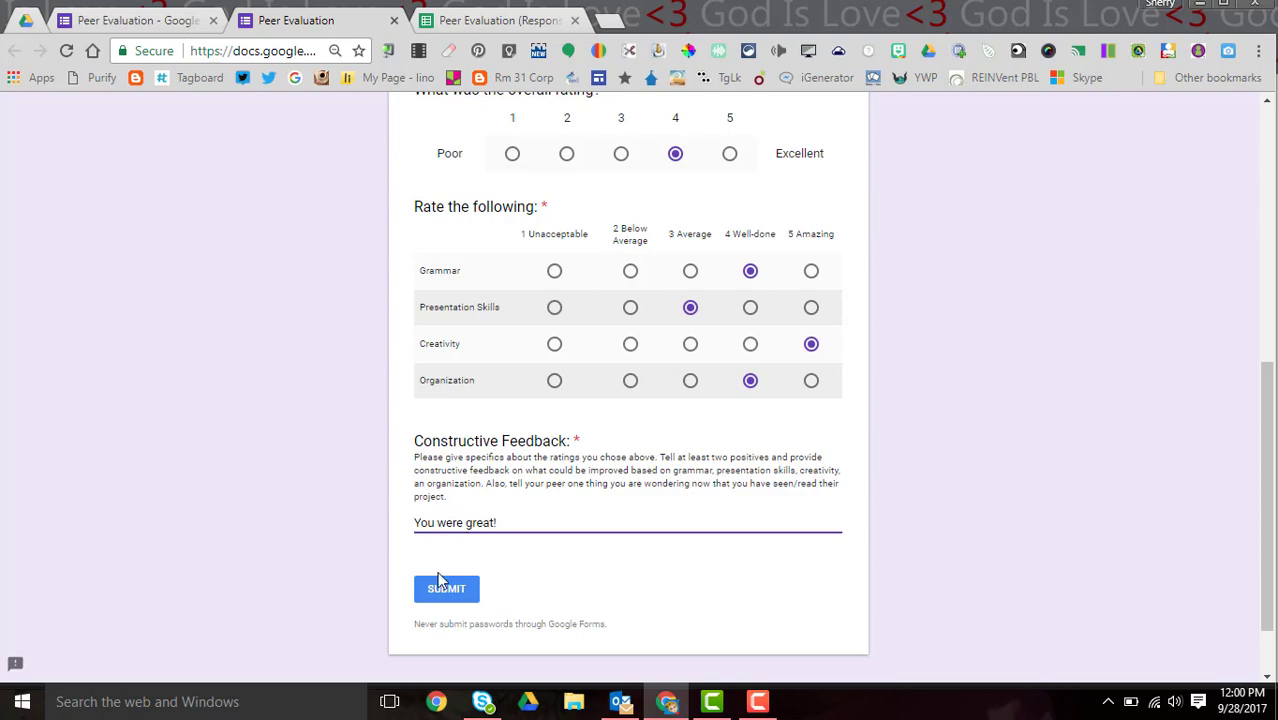
click(433, 595)
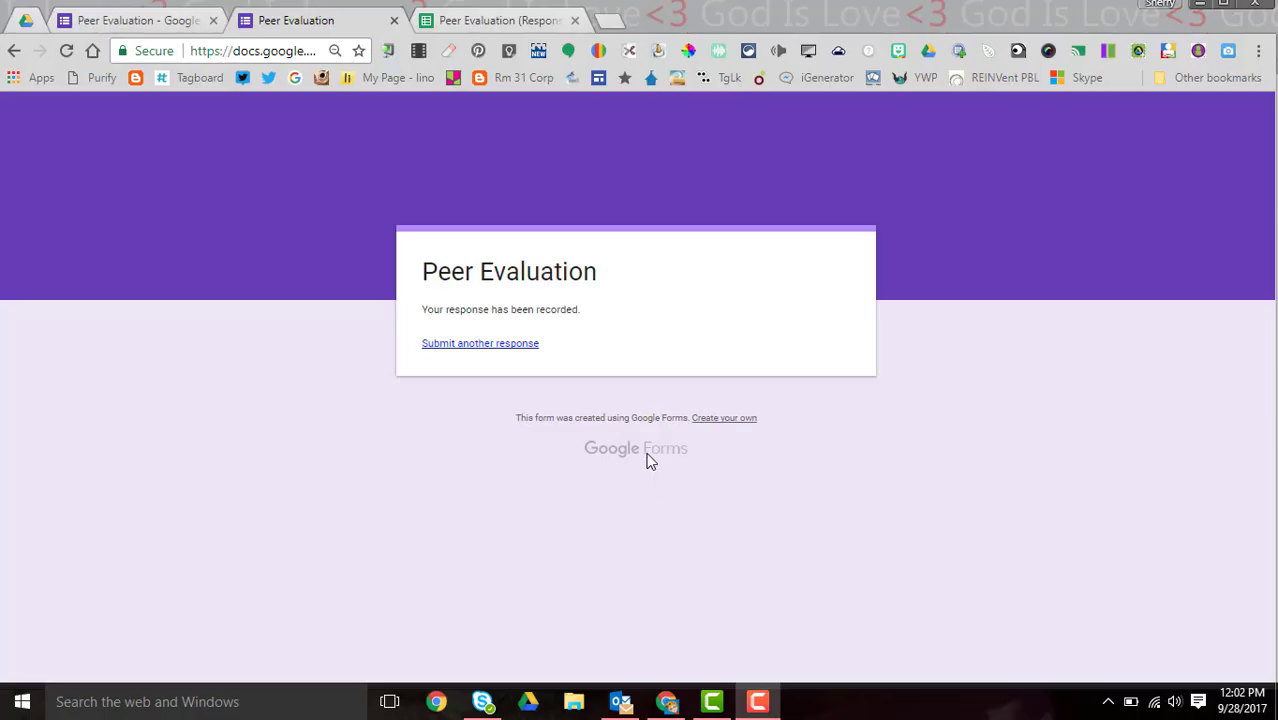
- From the Peer Evaluation (Responses) sheet, launch autoCrat and run the Peer Evaluations job
click(501, 20)
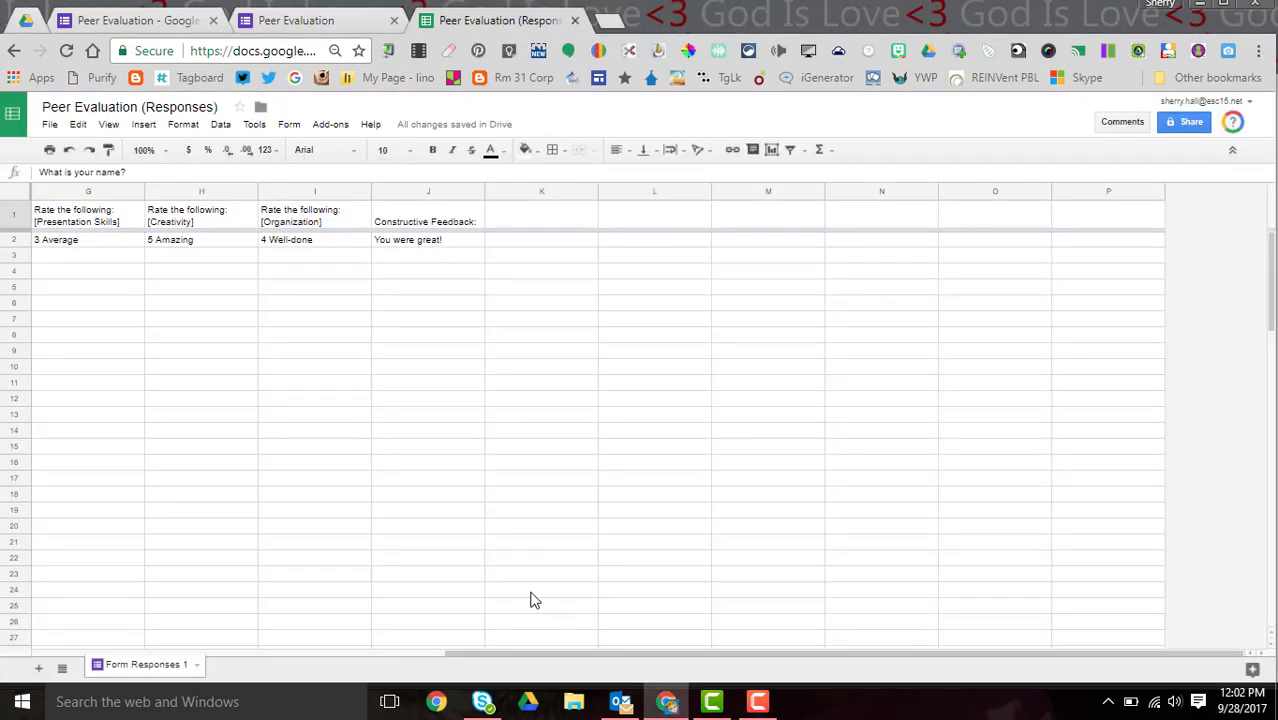
click(329, 126)
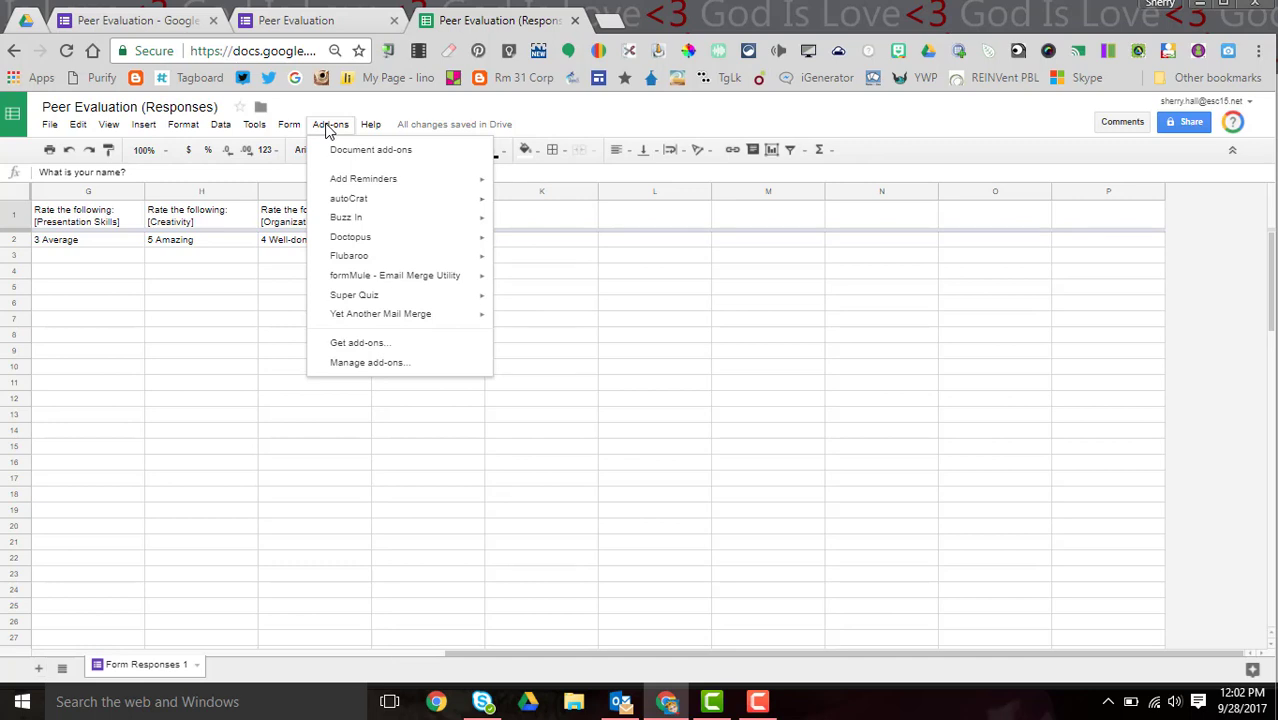
mouse_move(363, 200)
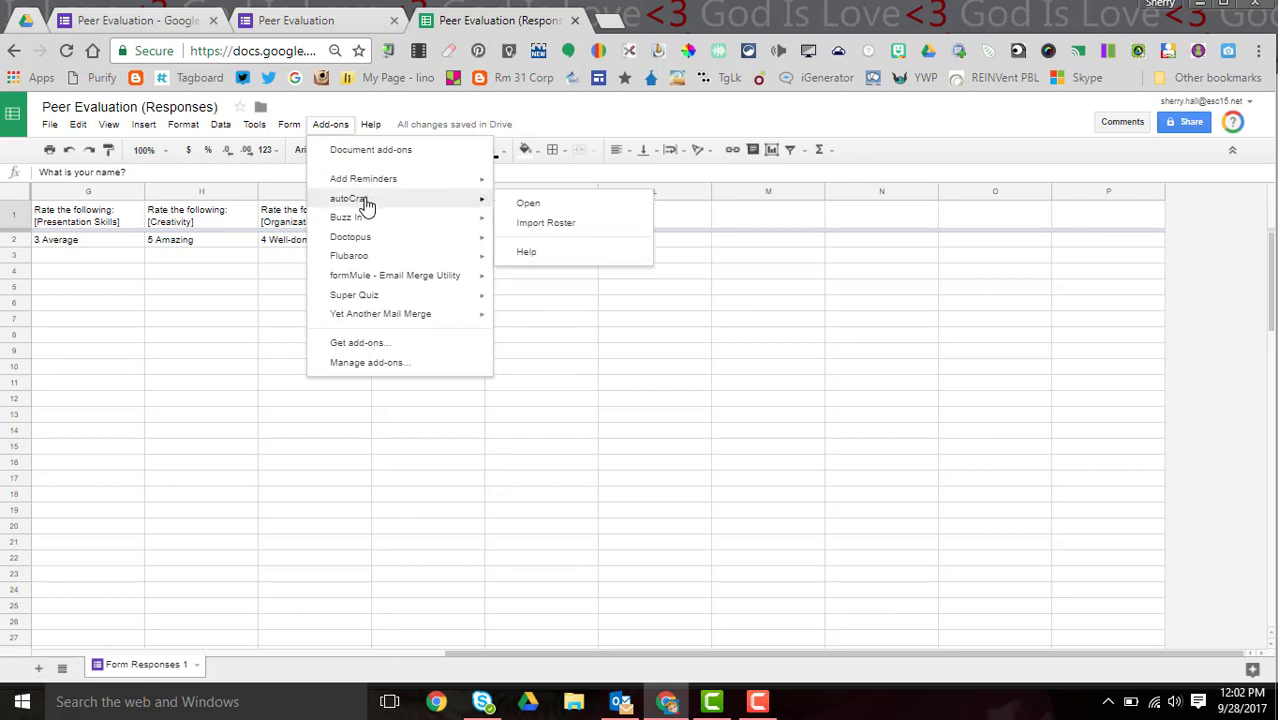
click(530, 204)
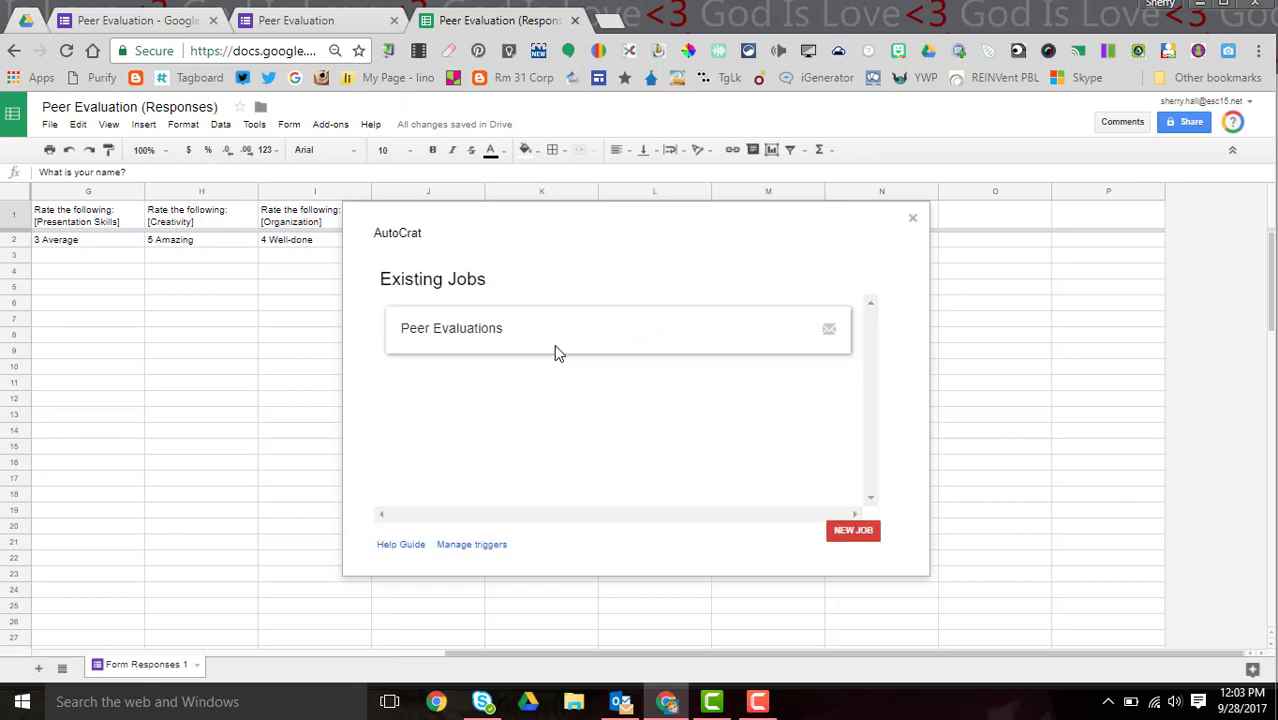
mouse_move(491, 331)
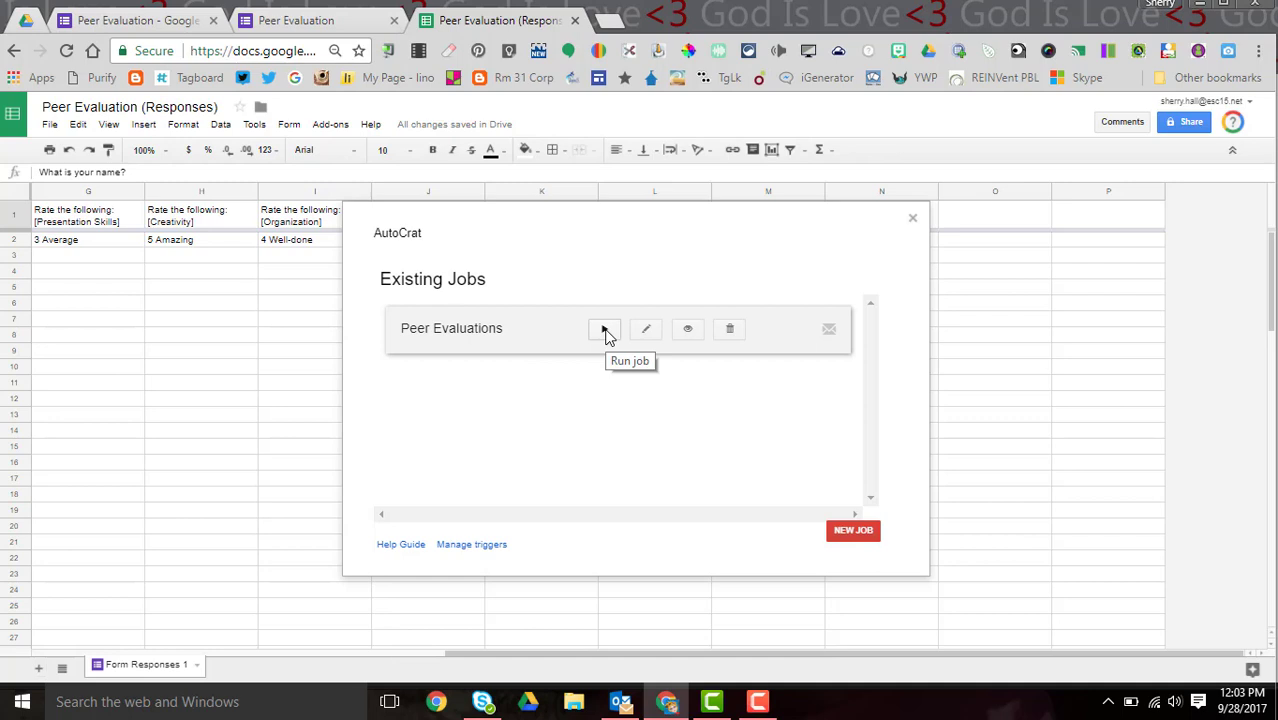
click(605, 332)
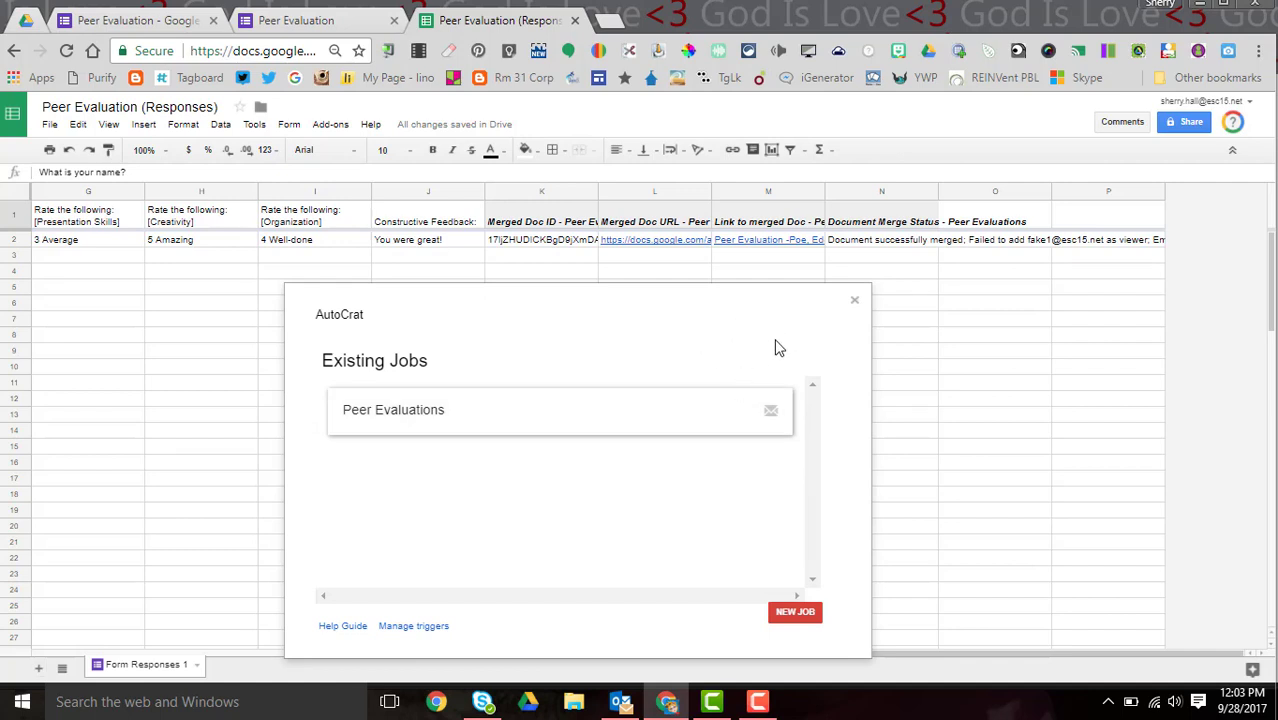
- Close autoCrat and follow row 2's Link to merged Doc into a new tab
click(855, 302)
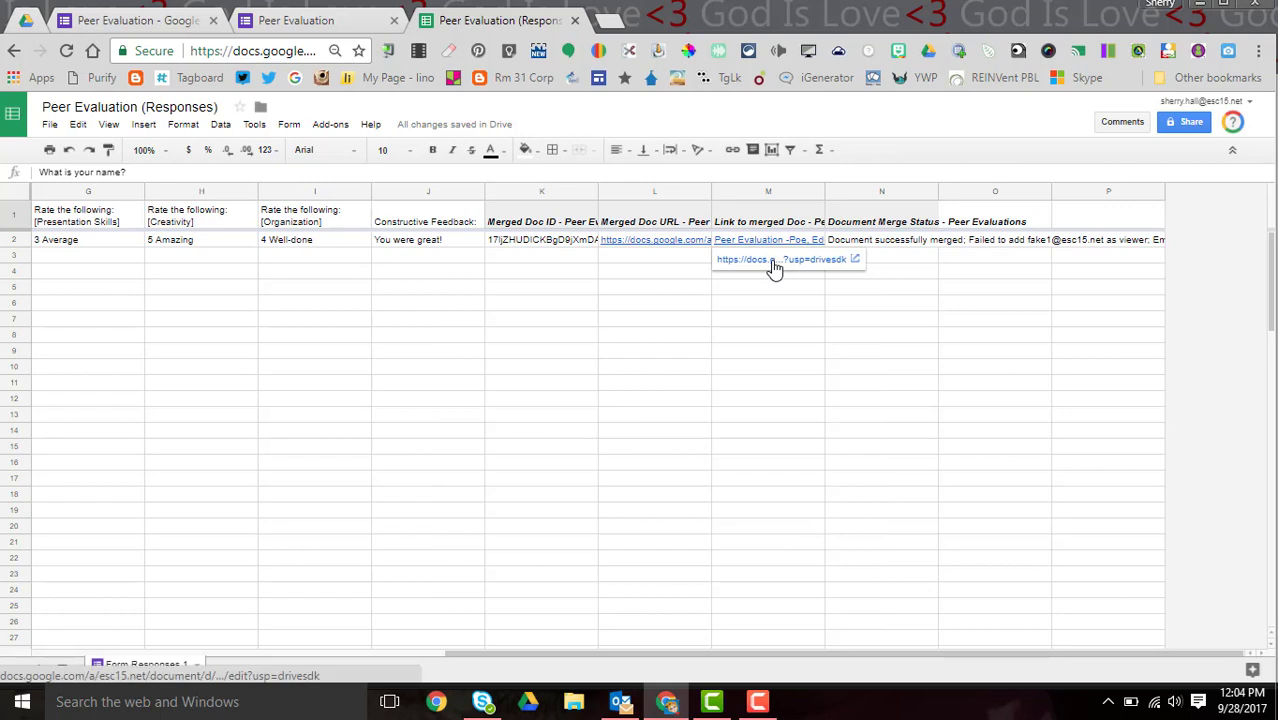
click(773, 262)
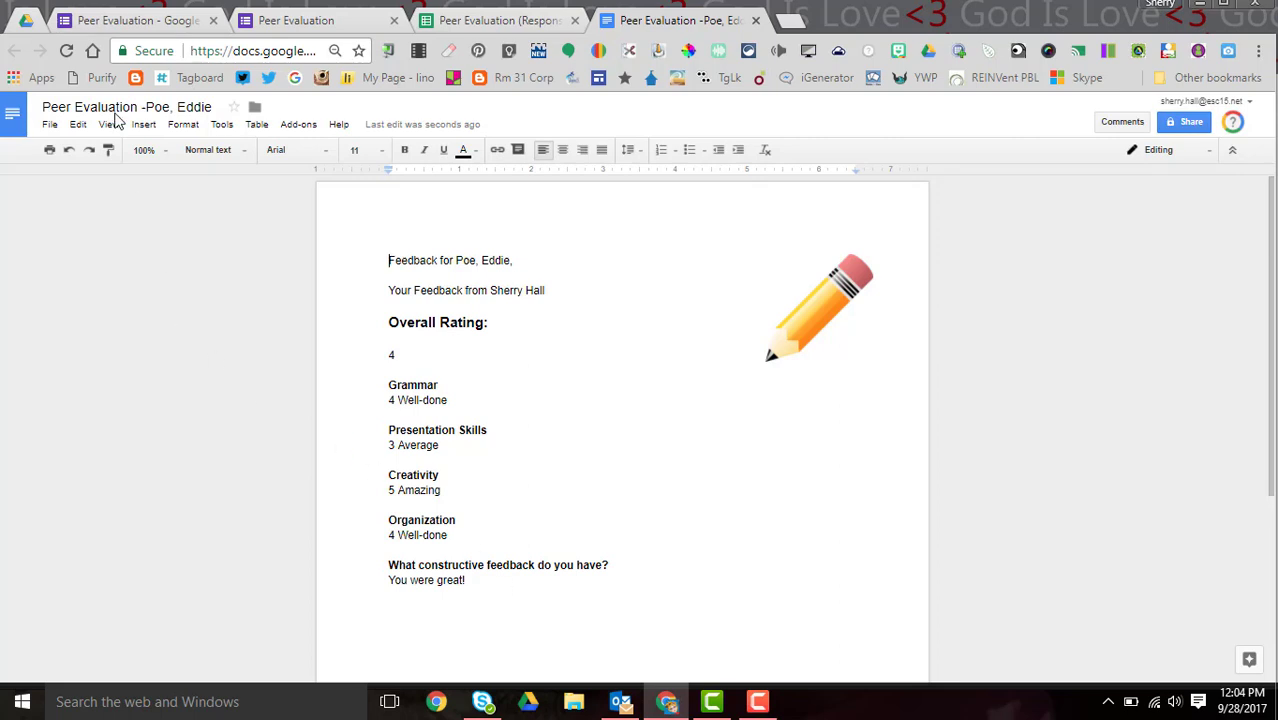
- Open the merged feedback Doc inside Drive's Peer Feedback Merge Docs folder
click(40, 22)
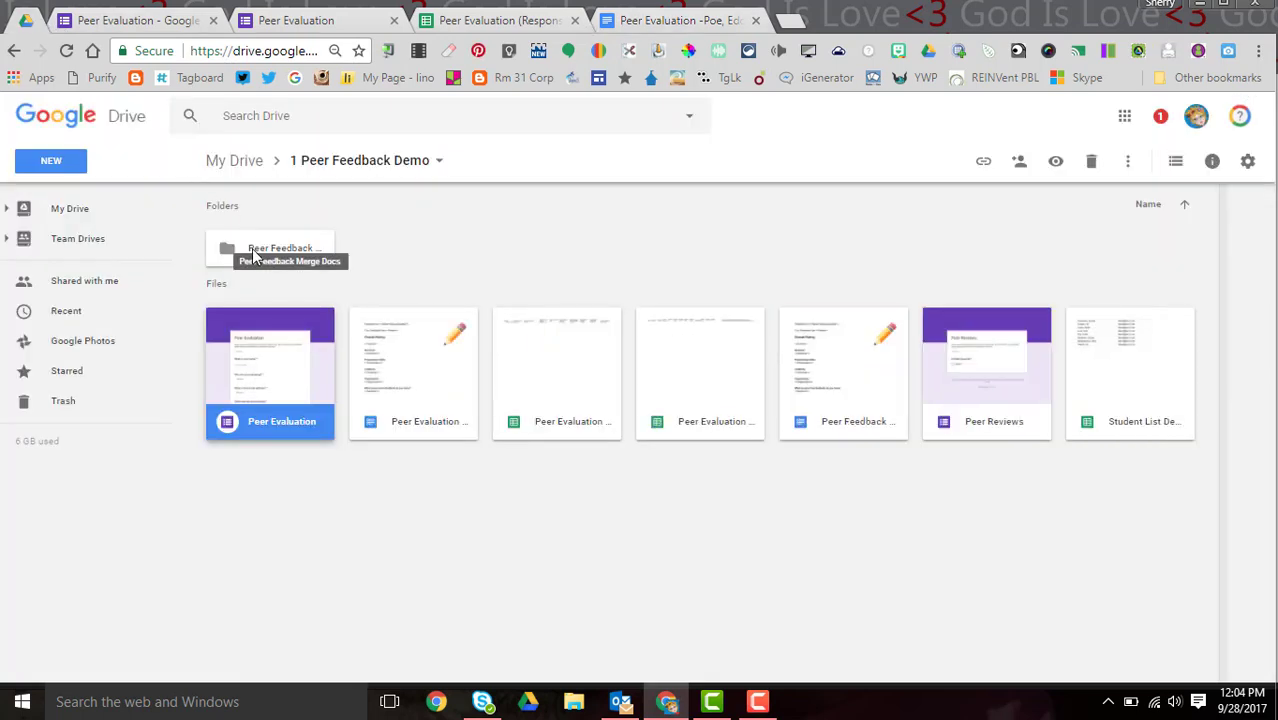
double_click(253, 256)
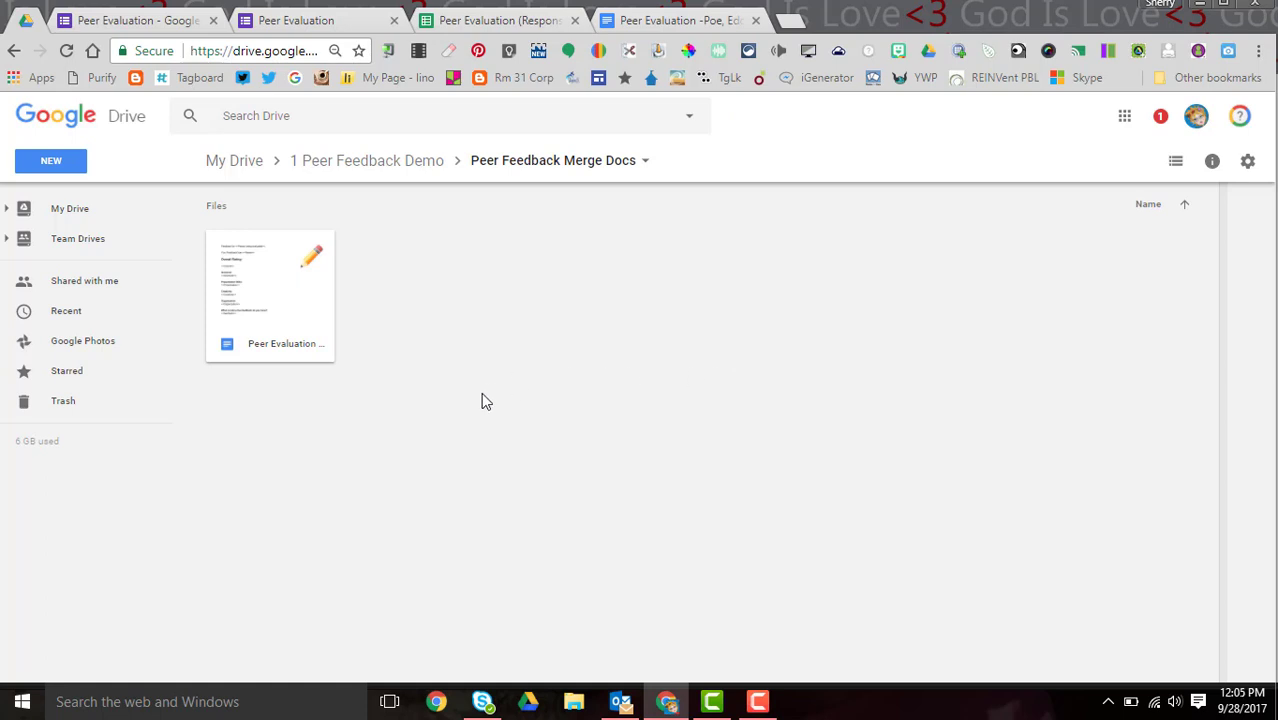
double_click(257, 287)
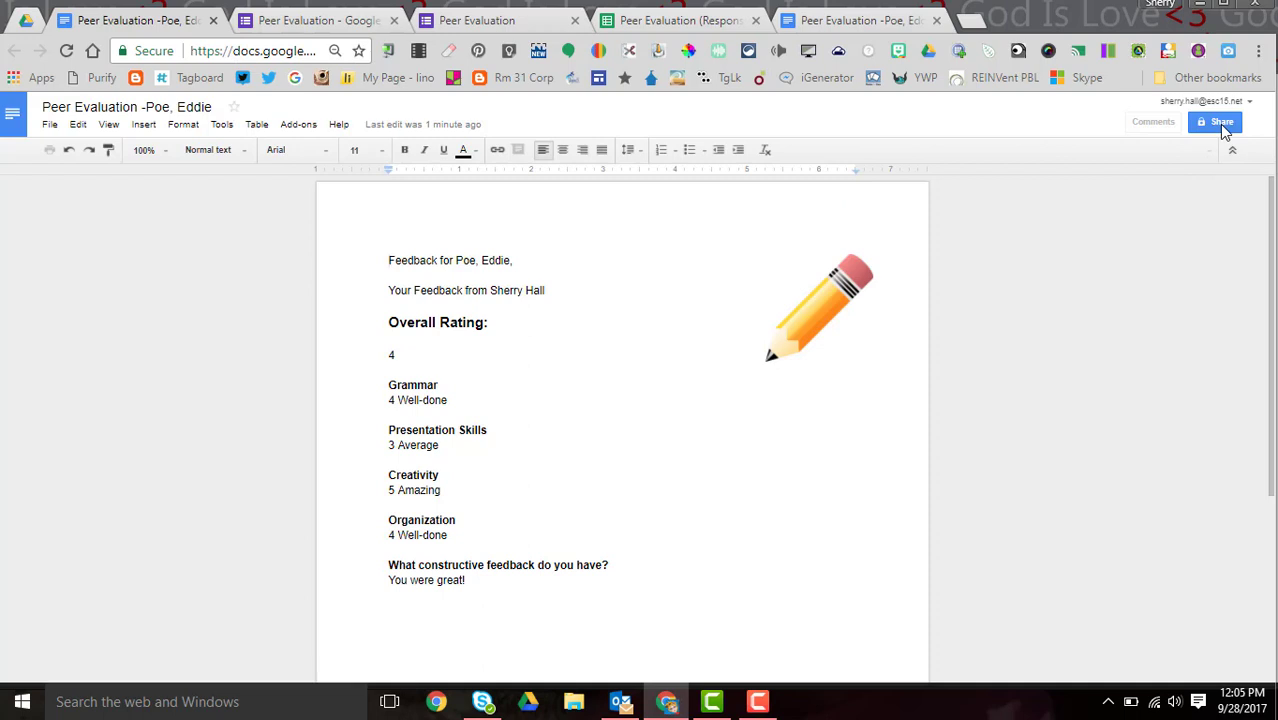
- Set the merged doc's sharing permission for new collaborators to Can comment
click(1222, 122)
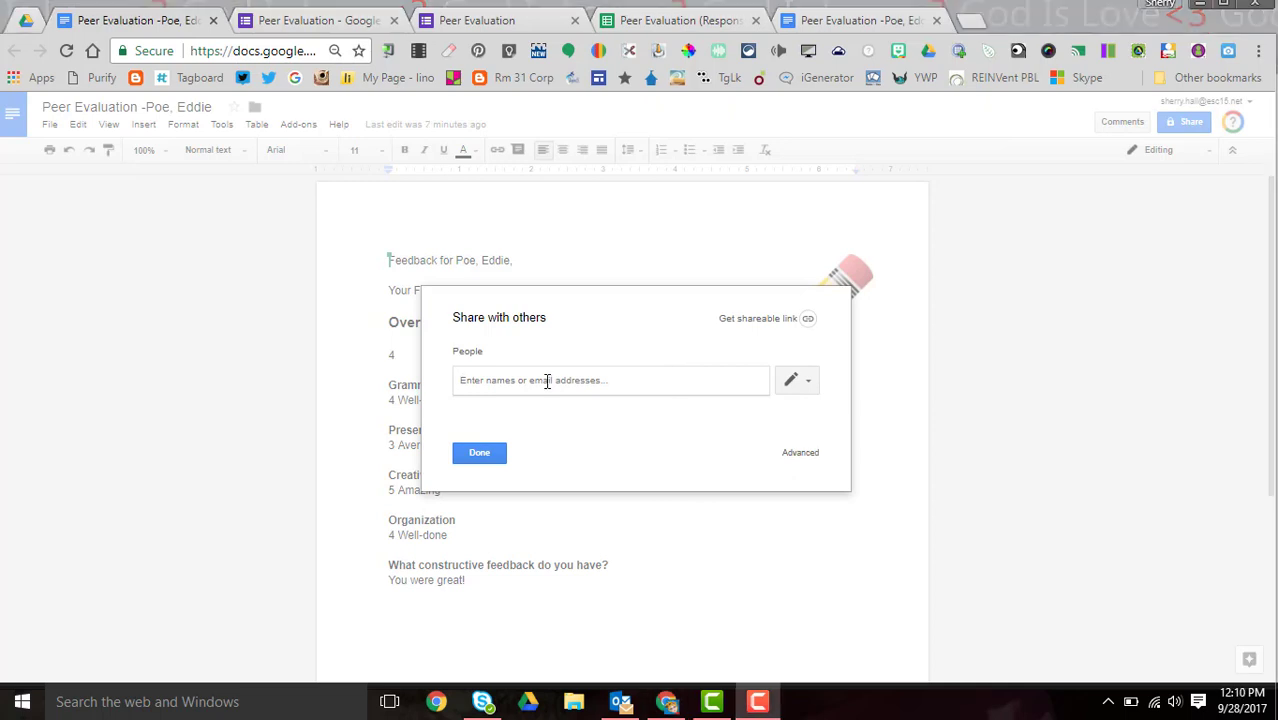
click(808, 385)
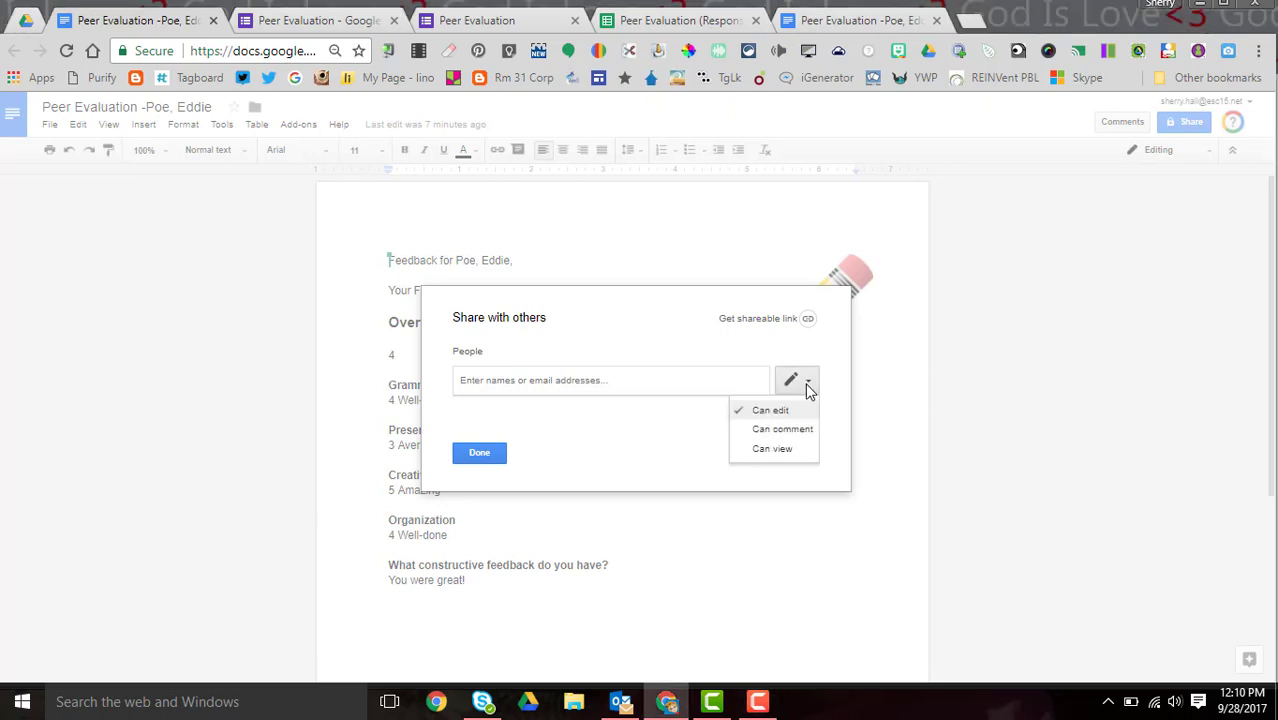
click(786, 432)
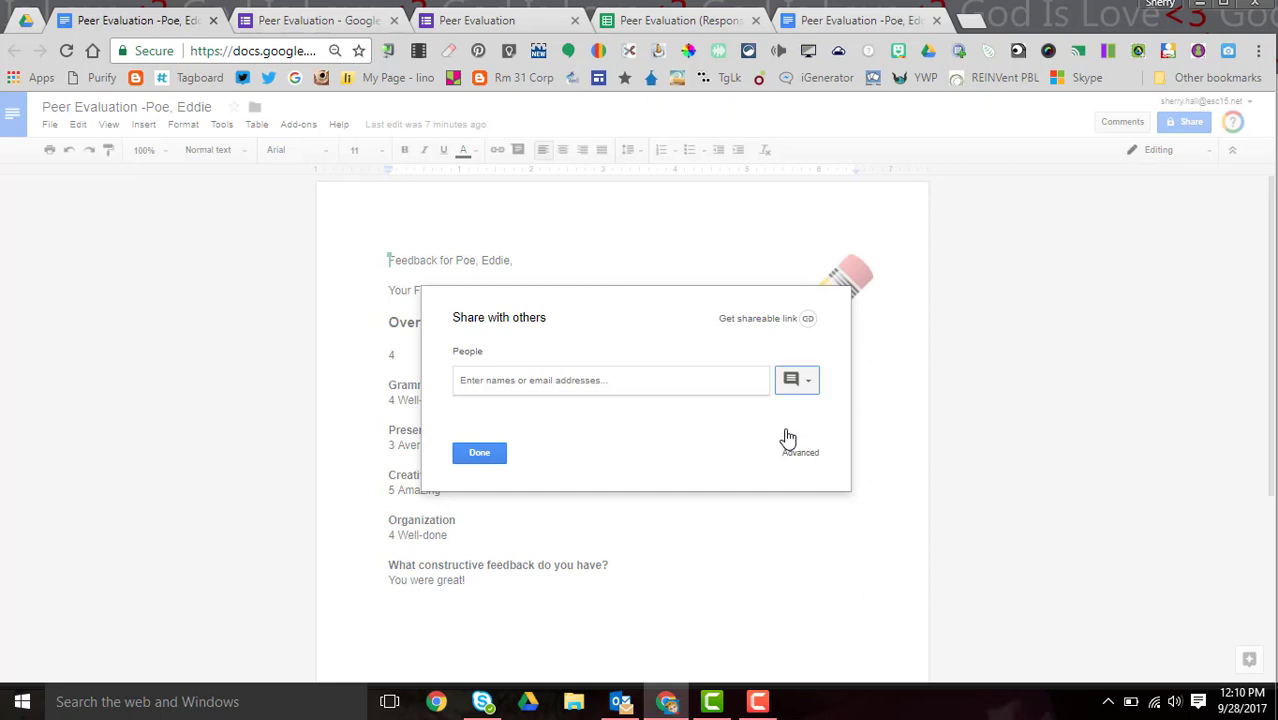